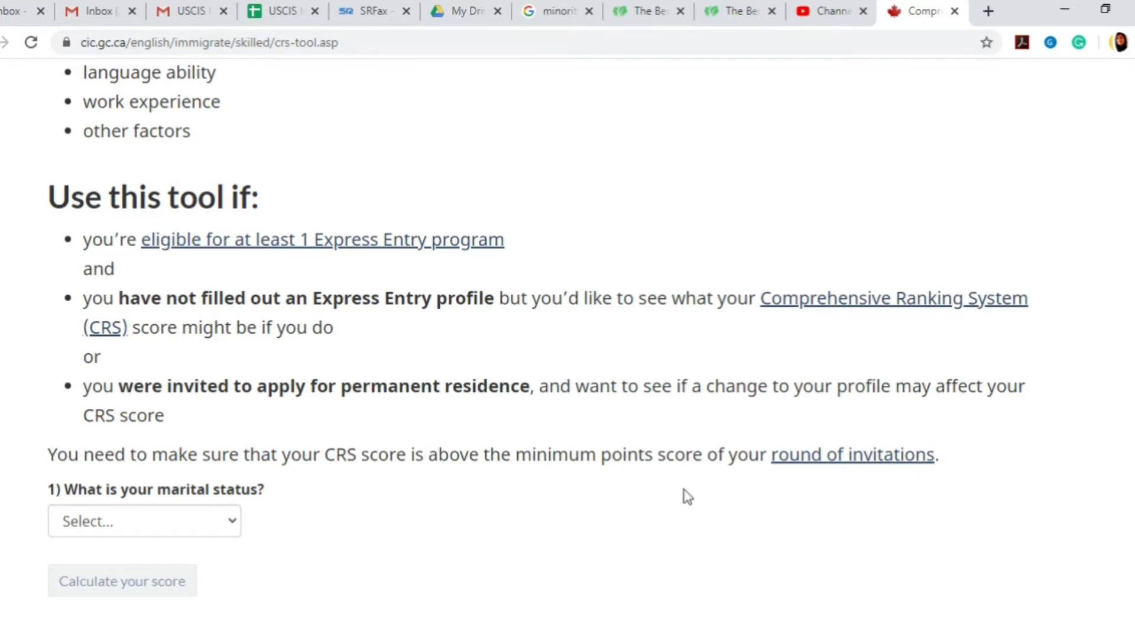
Search the web in a new tab for "crs express entry draw" and open Canada.ca's Express Entry rounds of invitations page
scroll(688, 495, "up", 6)
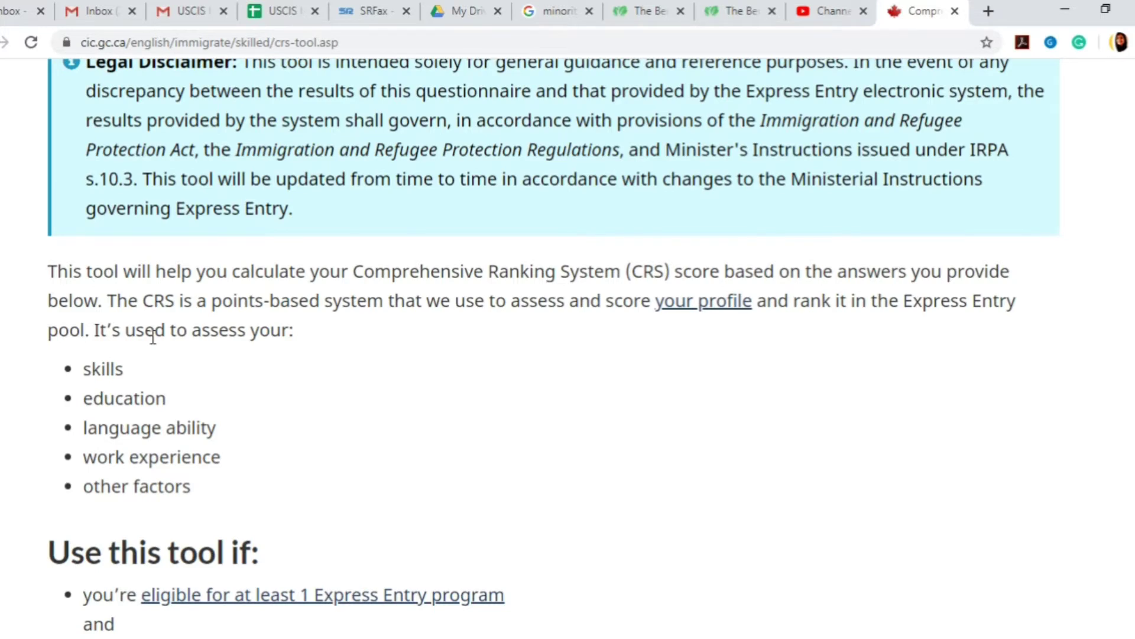
key("ctrl+t")
type("crs express entry")
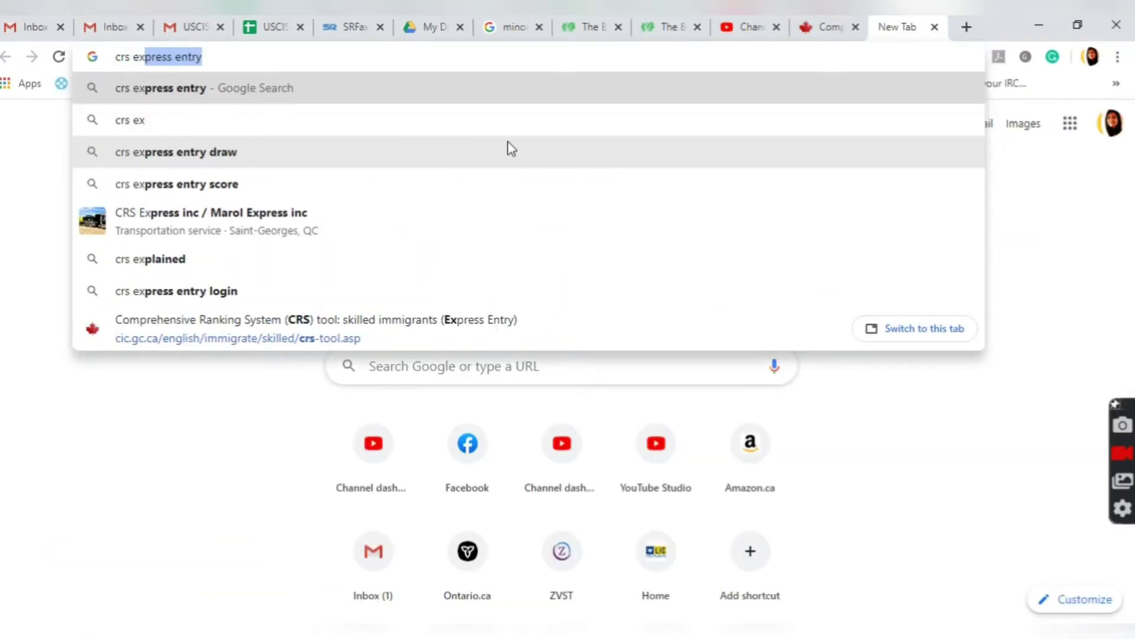
key("Down")
left_click(511, 152)
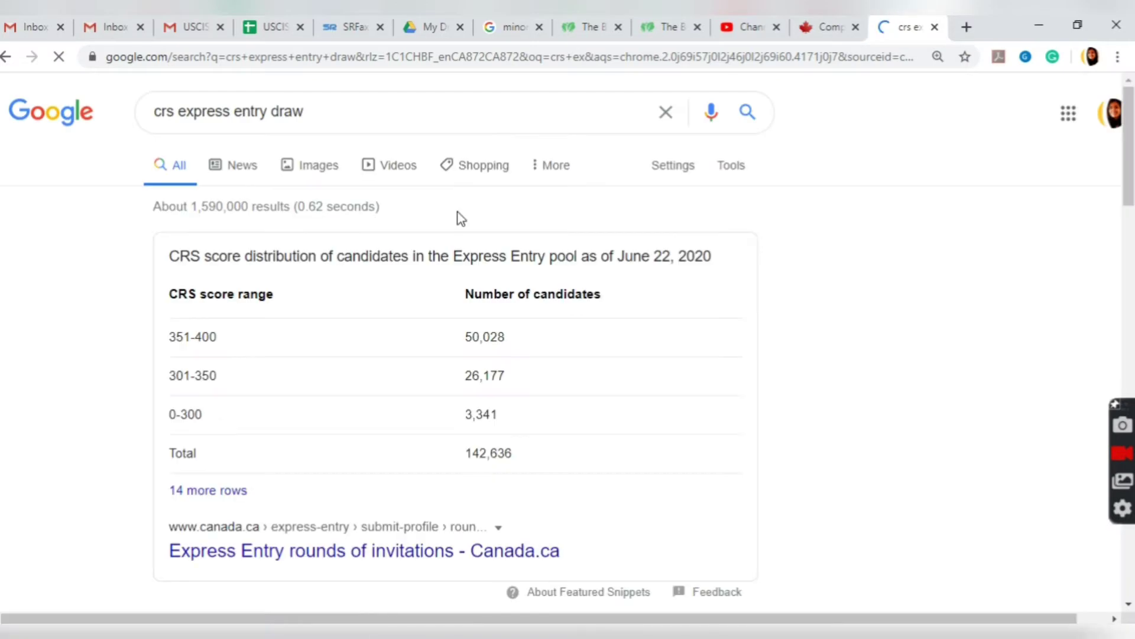
scroll(562, 400, "down", 3)
left_click(460, 383)
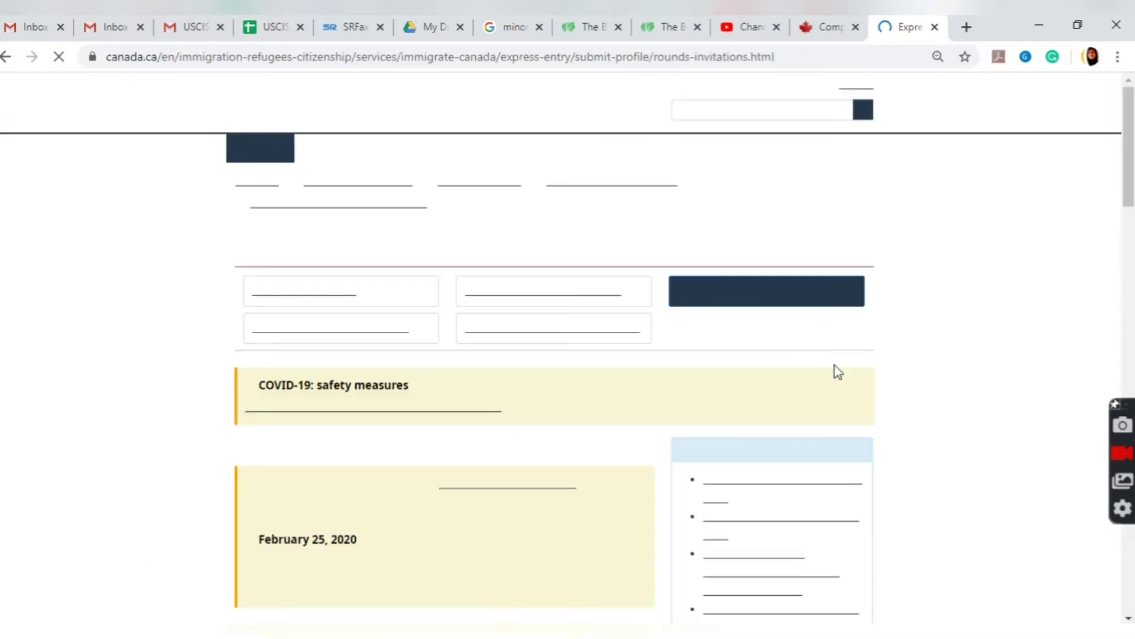
Examine the latest invitation round's results, highlighting its title, the number of invitations issued and the rank required to be invited
scroll(838, 371, "down", 4)
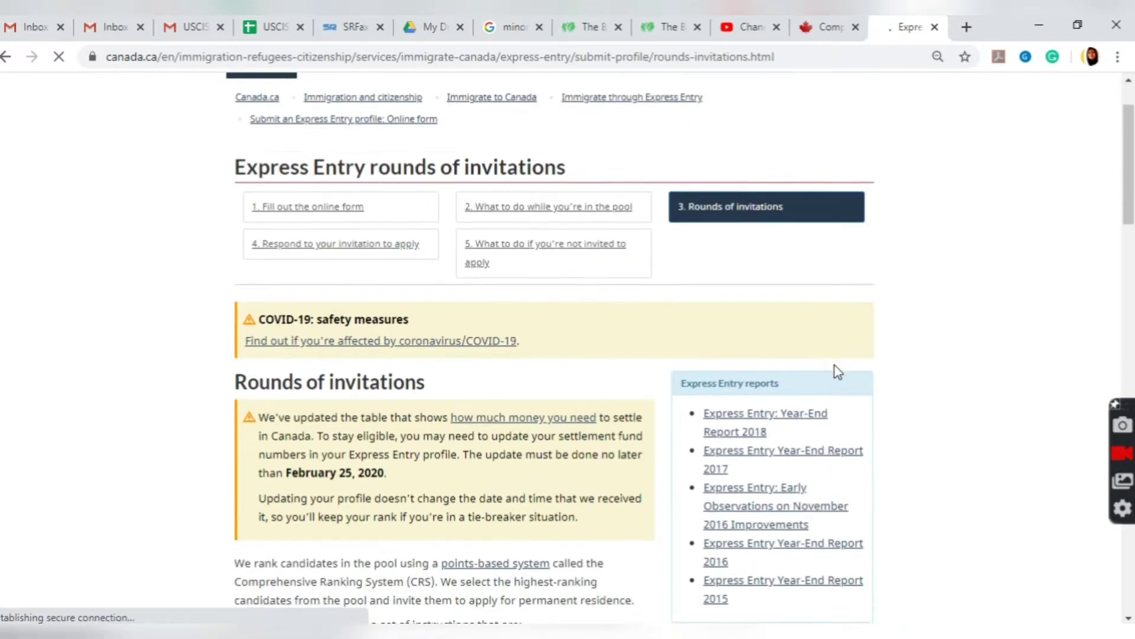
scroll(838, 372, "down", 4)
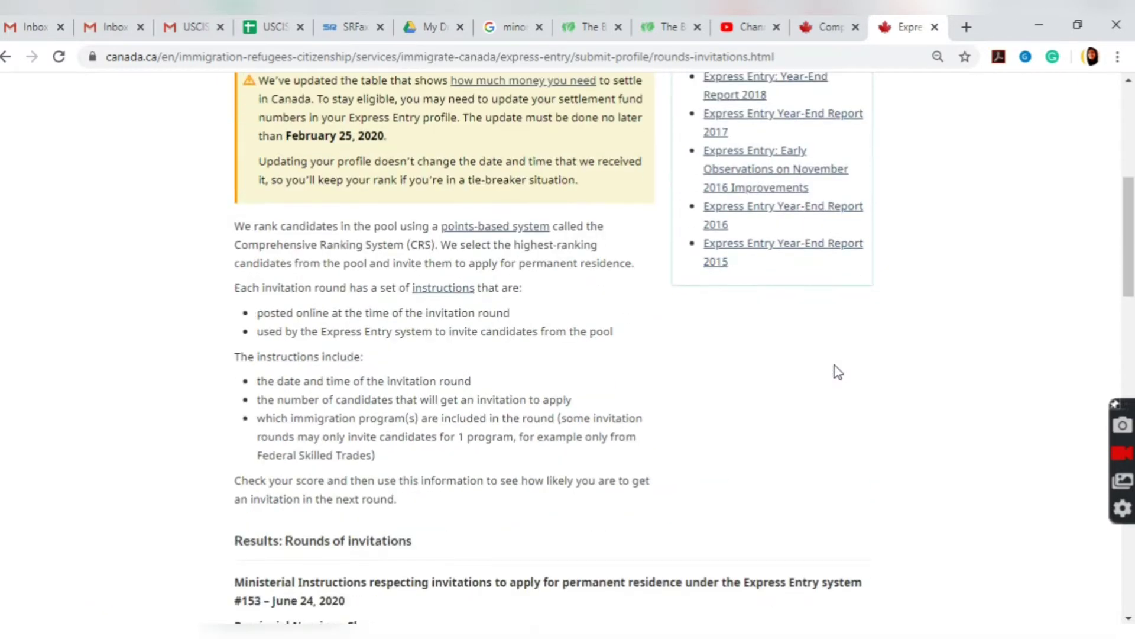
scroll(838, 371, "down", 5)
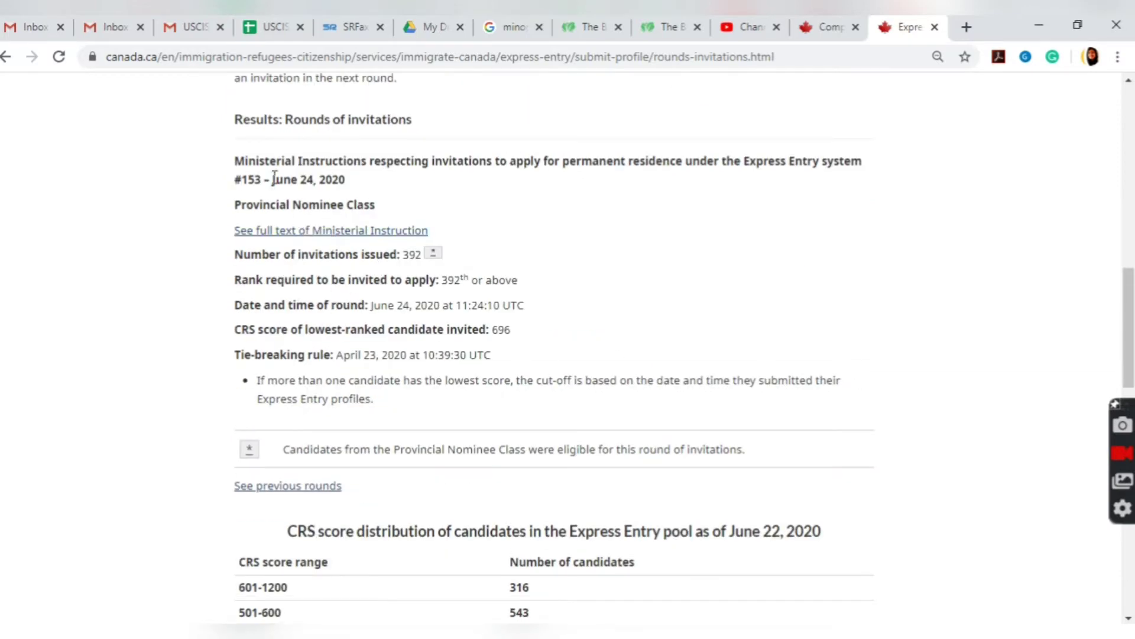
left_click_drag(367, 180, 221, 168)
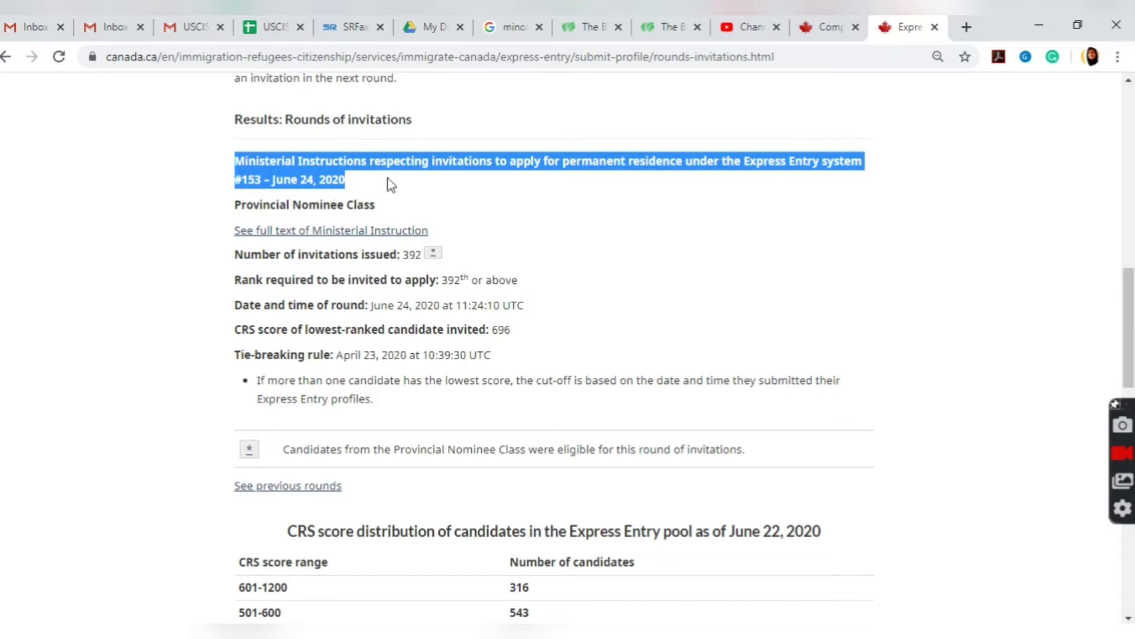
left_click(500, 275)
triple_click(245, 279)
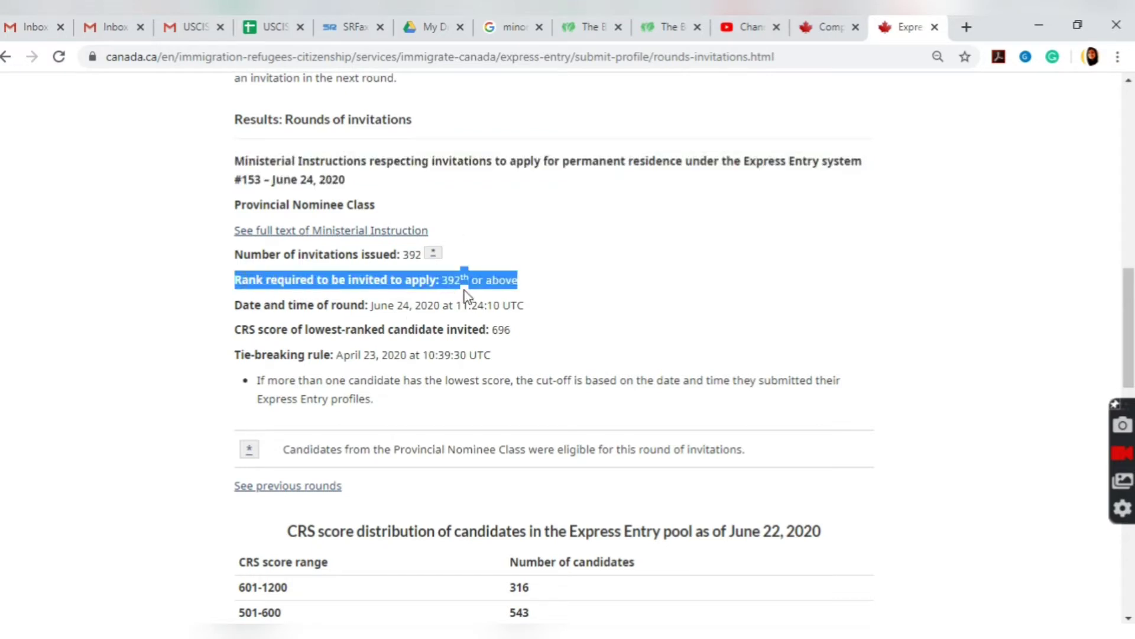
triple_click(411, 255)
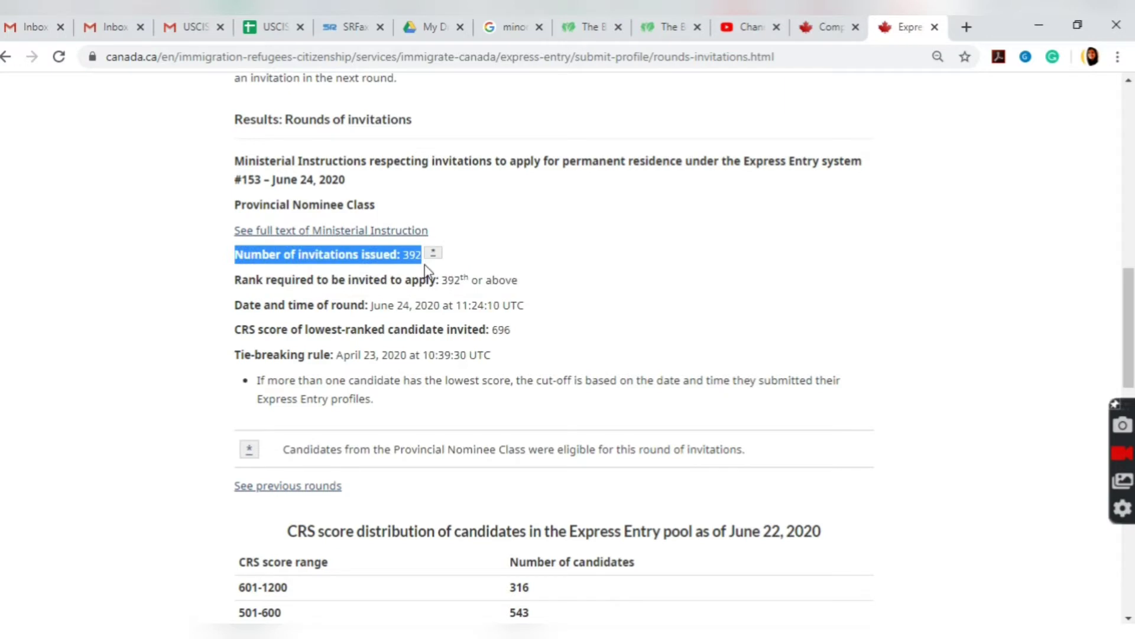
left_click_drag(453, 279, 445, 282)
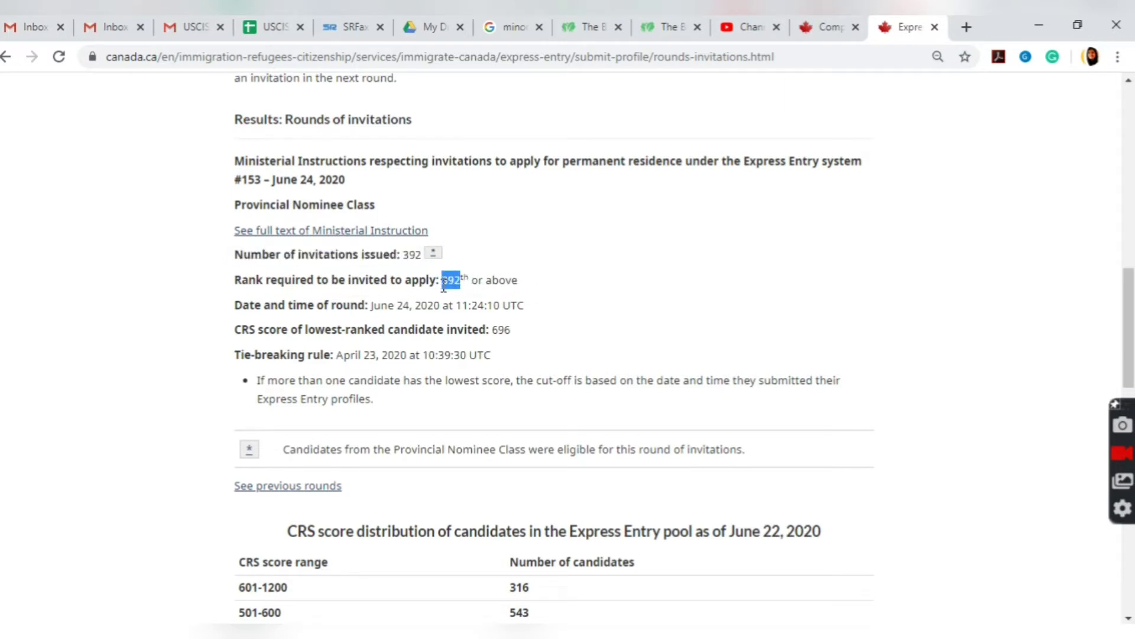
Highlight the CRS score of the lowest-ranked candidate invited and the note on which candidates were eligible for the round
double_click(269, 329)
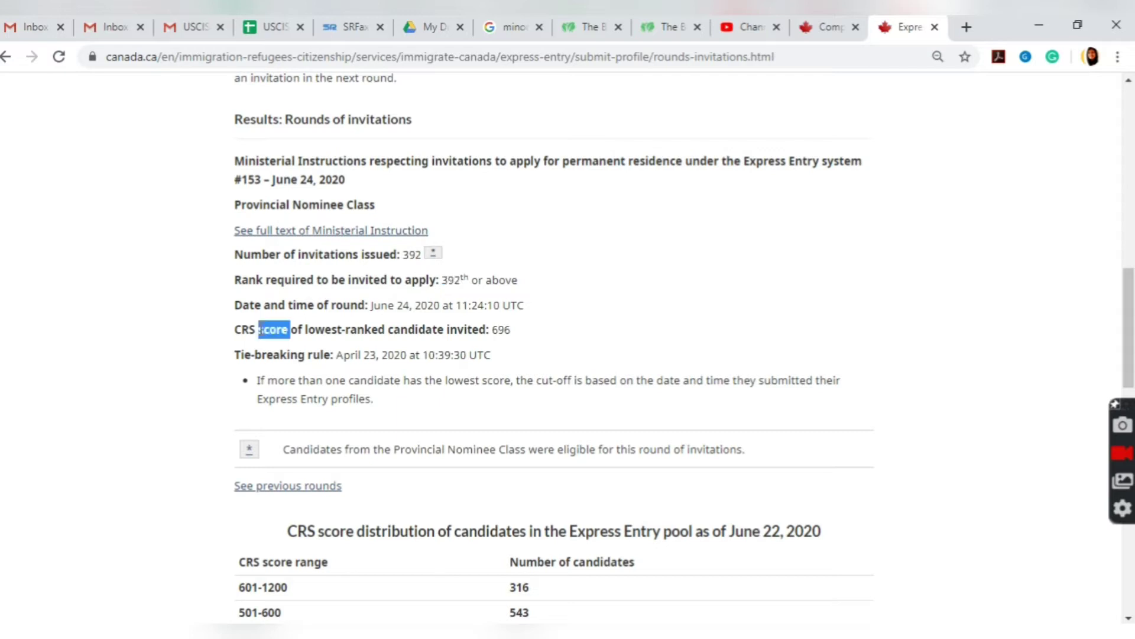
triple_click(260, 329)
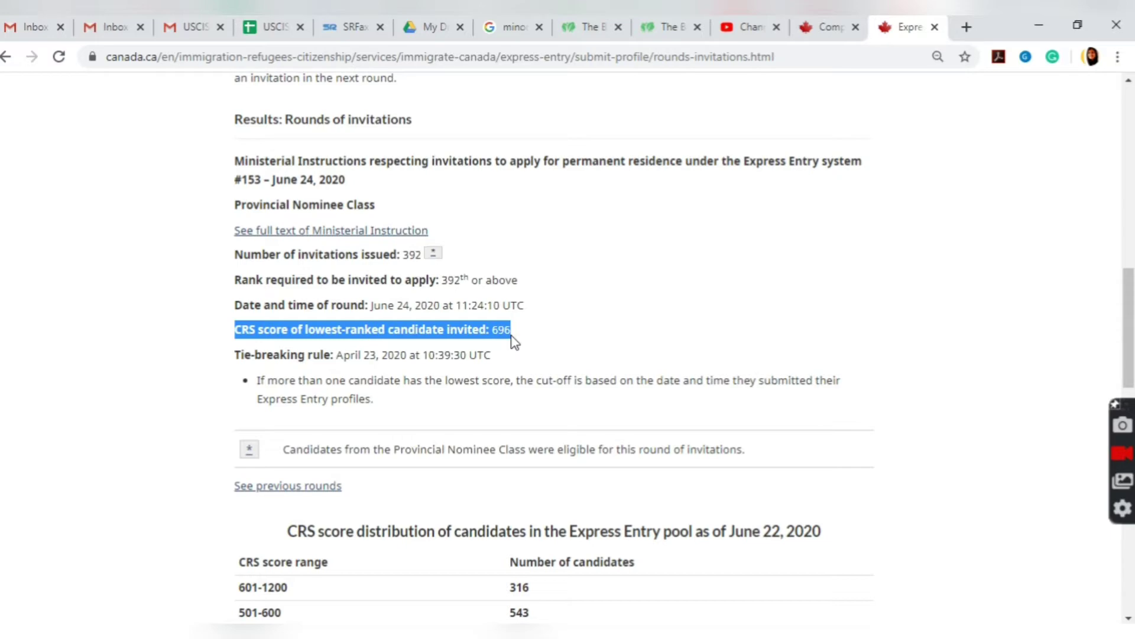
left_click(570, 375)
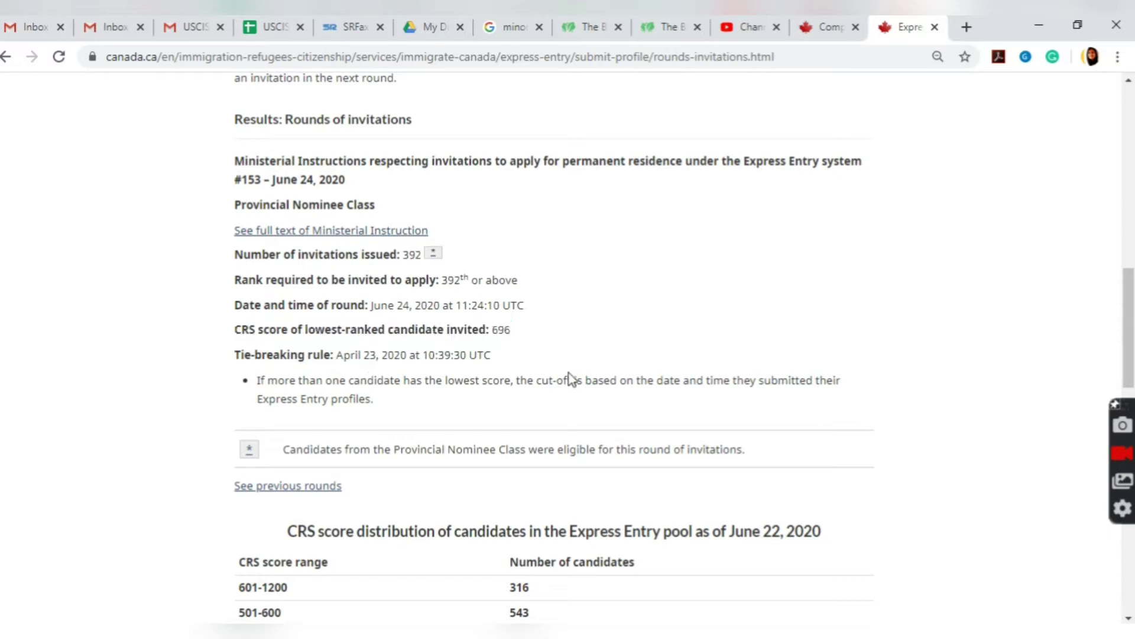
scroll(476, 381, "down", 3)
left_click_drag(284, 280, 593, 284)
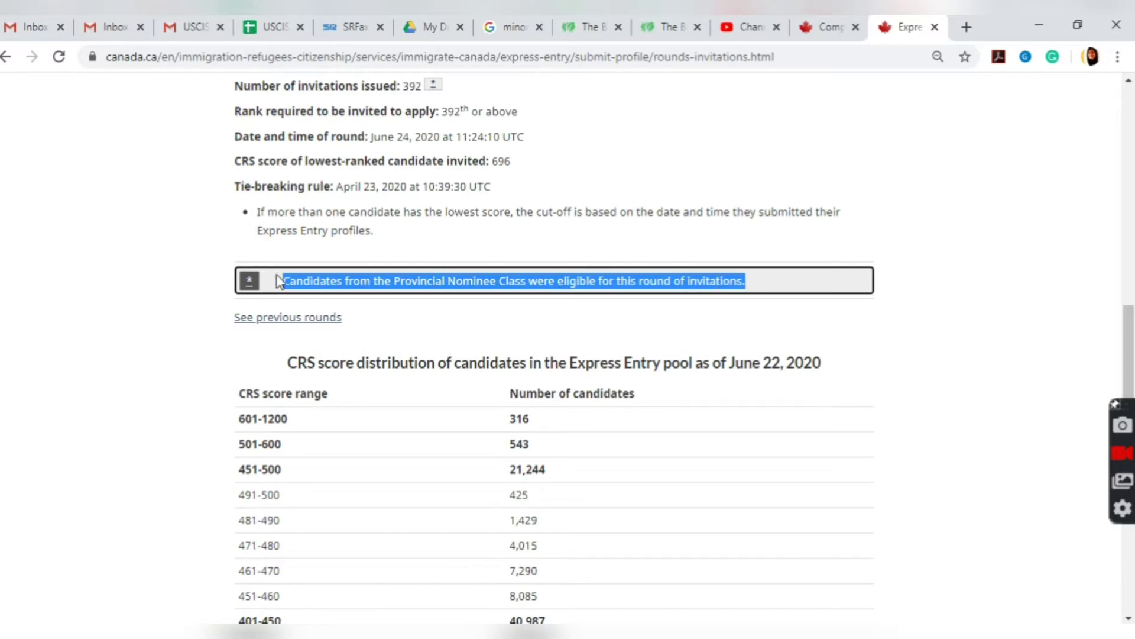
Review the CRS score distribution table, highlighting score ranges and their numbers of candidates in the Express Entry pool
scroll(278, 280, "down", 3)
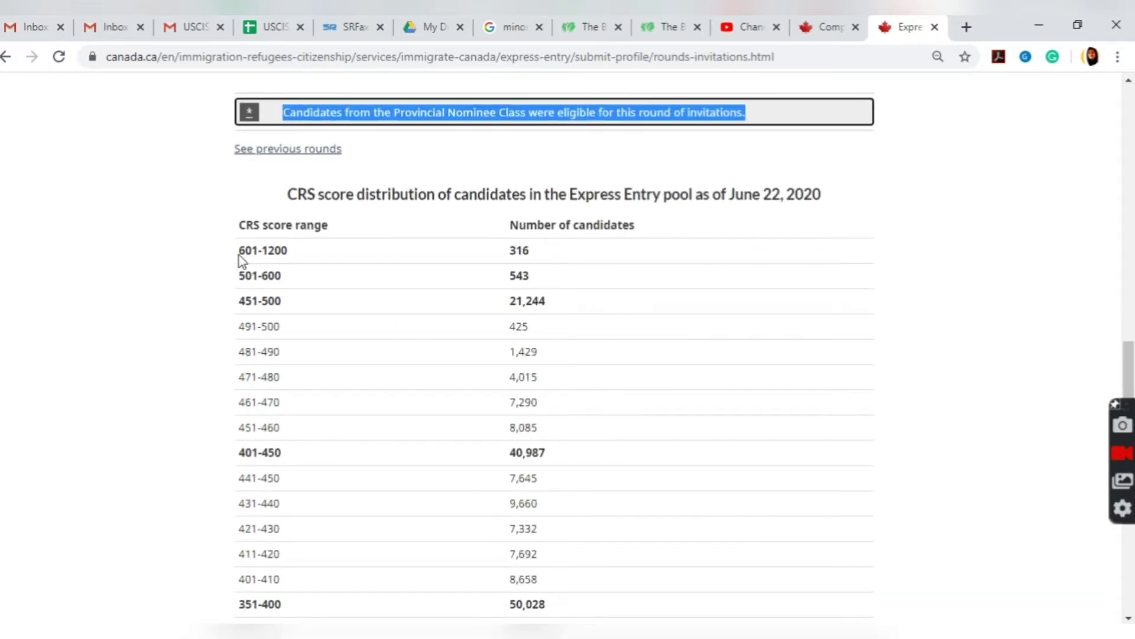
left_click_drag(239, 249, 584, 532)
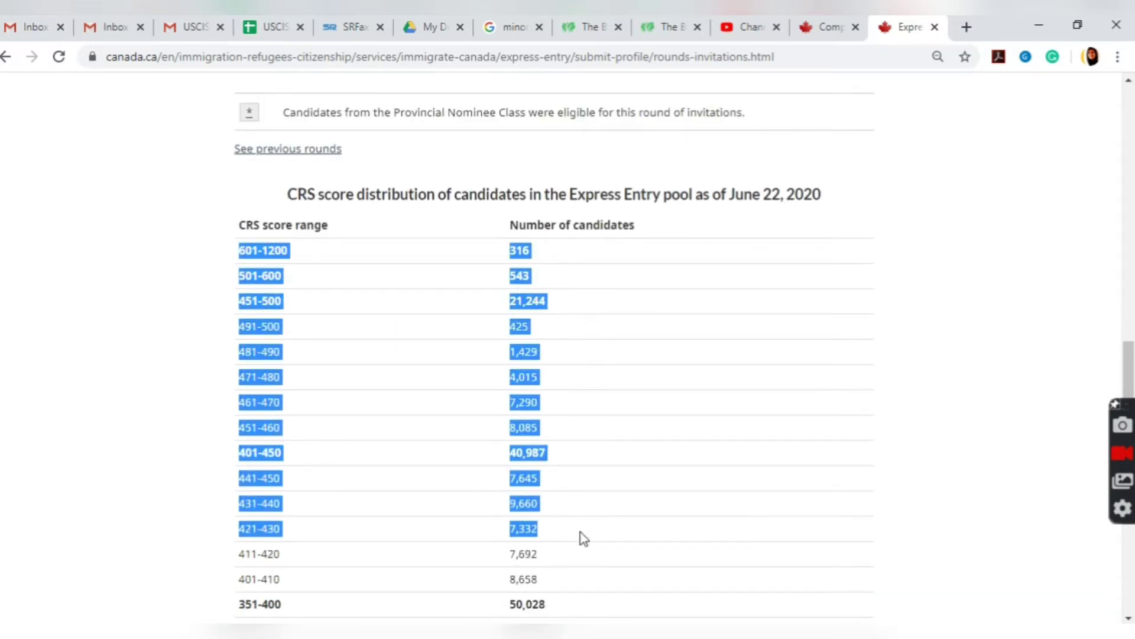
left_click(849, 400)
scroll(849, 401, "down", 2)
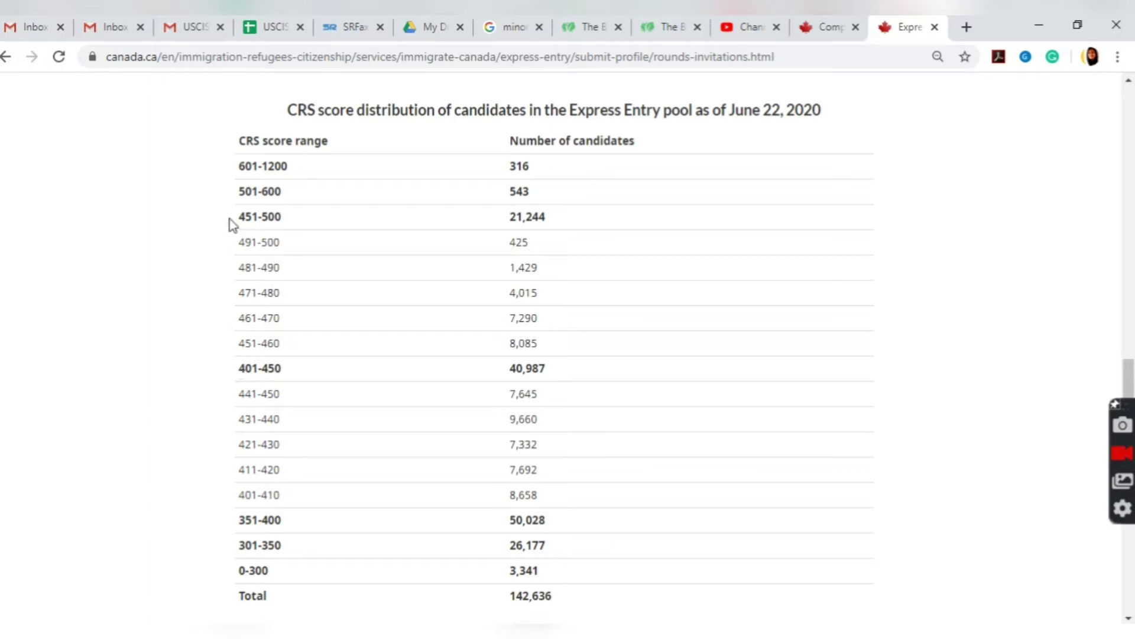
left_click_drag(552, 223, 253, 190)
left_click(254, 190)
left_click_drag(517, 520, 571, 549)
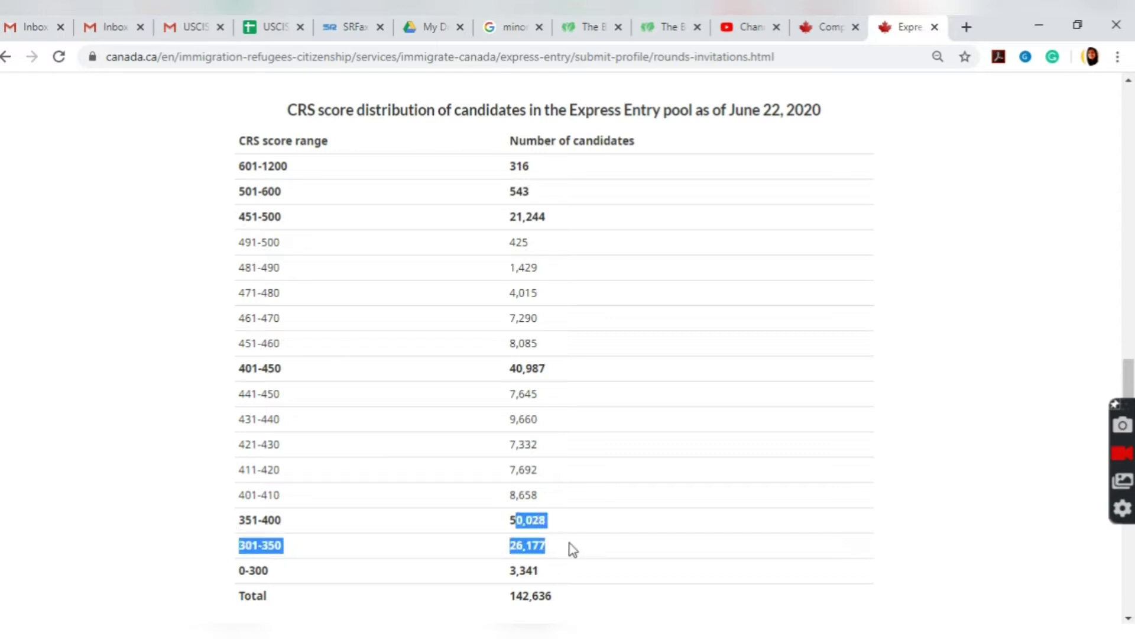
left_click(1099, 454)
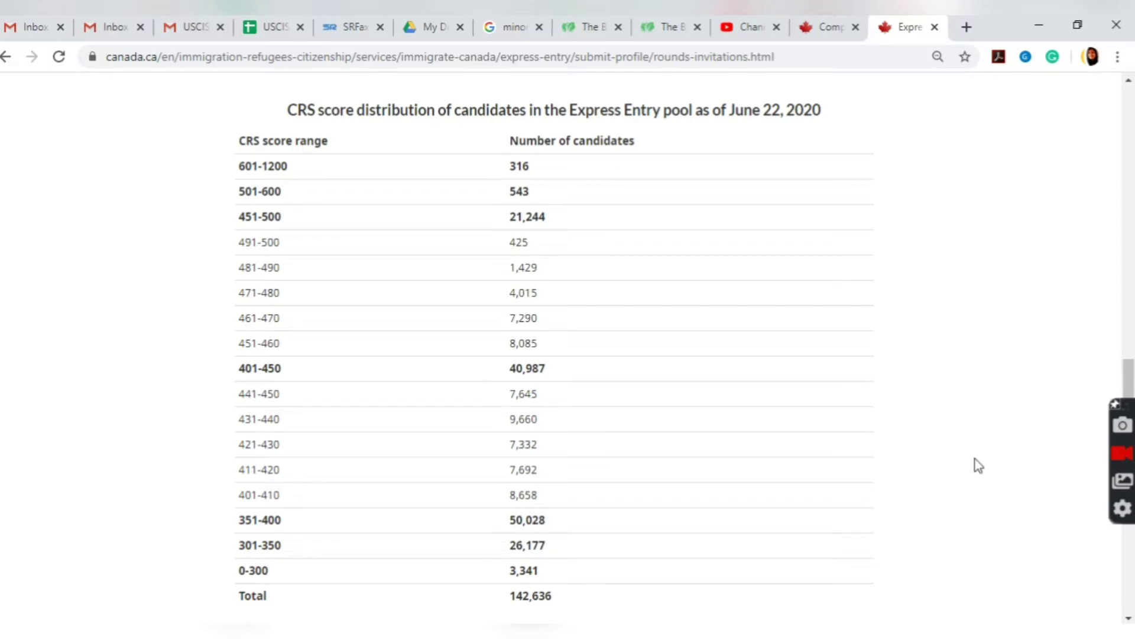
scroll(978, 466, "up", 4)
Search in a new tab for "crs trend 2018" and open the CIC News article "Express Entry: 2018 was big, and 2019 could be bigger"
double_click(966, 27)
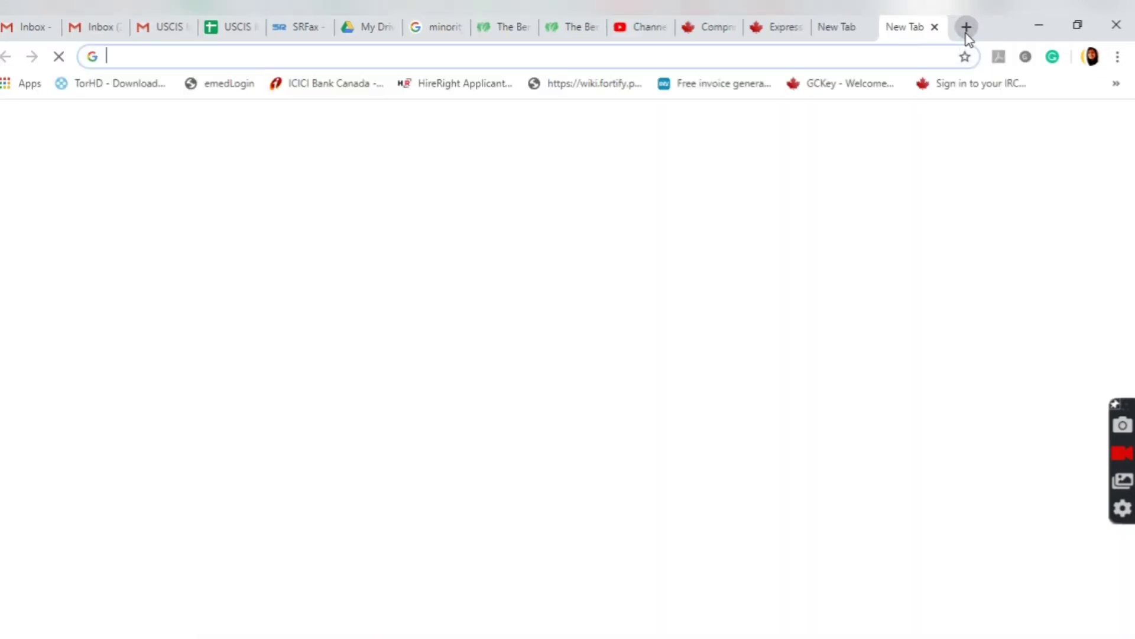
type("crs trend 2018")
key("Return")
scroll(943, 423, "down", 8)
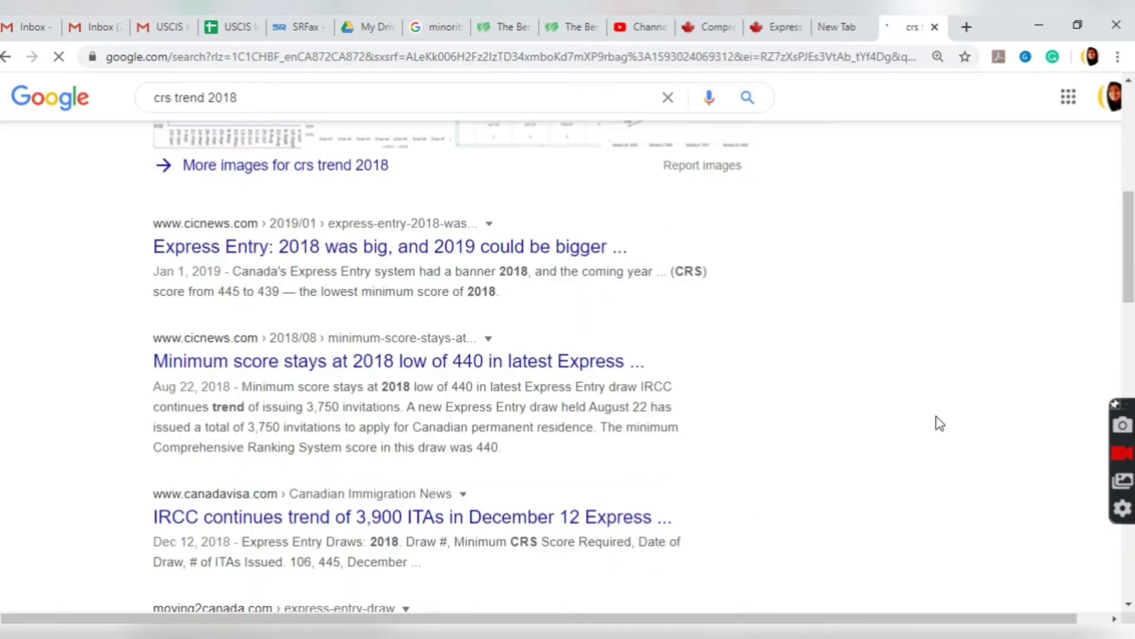
left_click(401, 258)
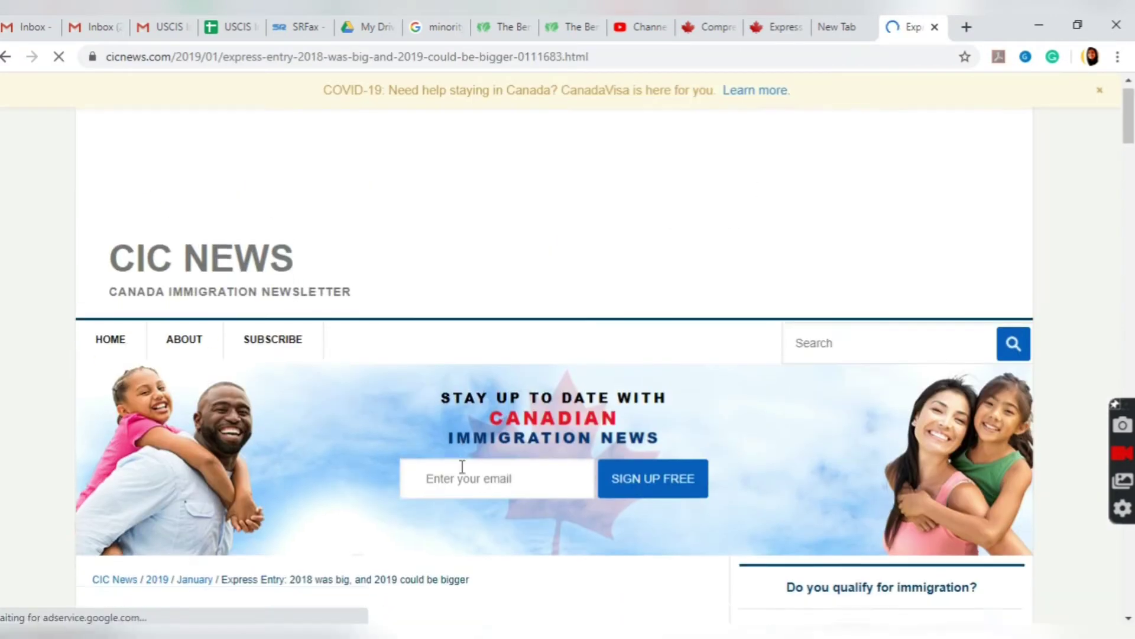
Find the 2015-2019 chart of Express Entry annual targets versus total ITAs issued, and decline the site's push notifications
scroll(462, 466, "down", 7)
scroll(462, 466, "down", 10)
scroll(461, 466, "down", 3)
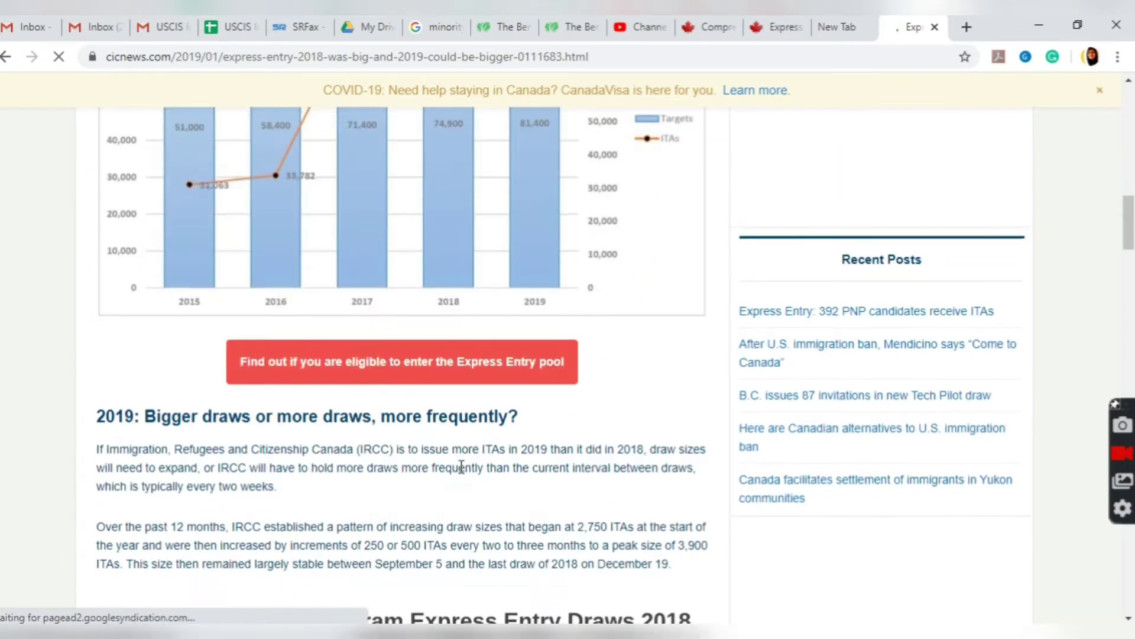
scroll(461, 466, "up", 3)
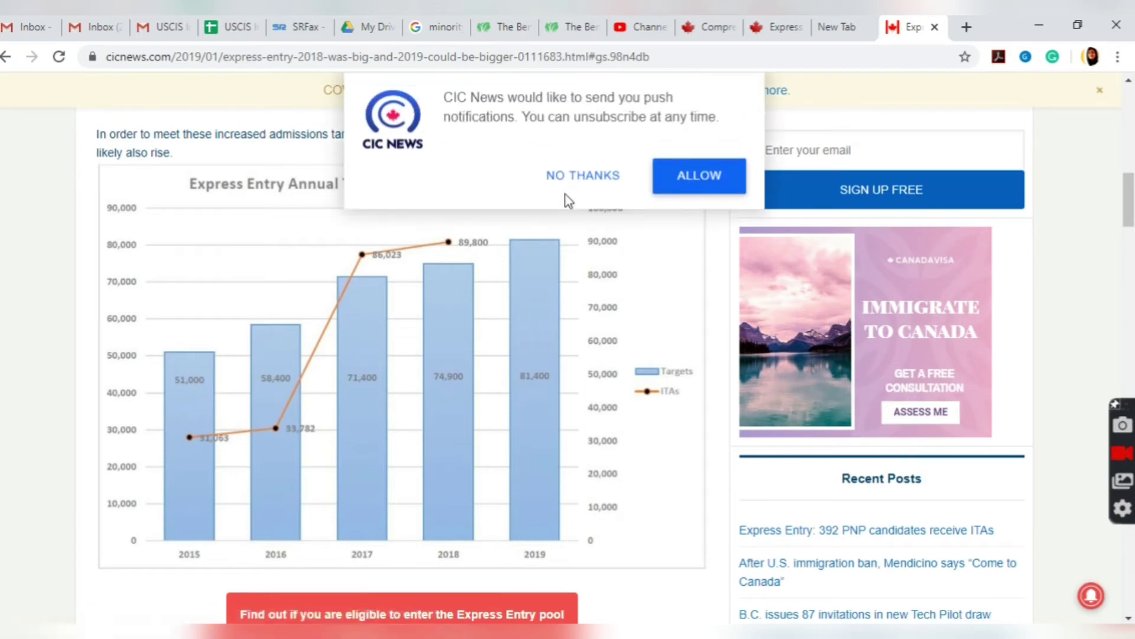
left_click(601, 187)
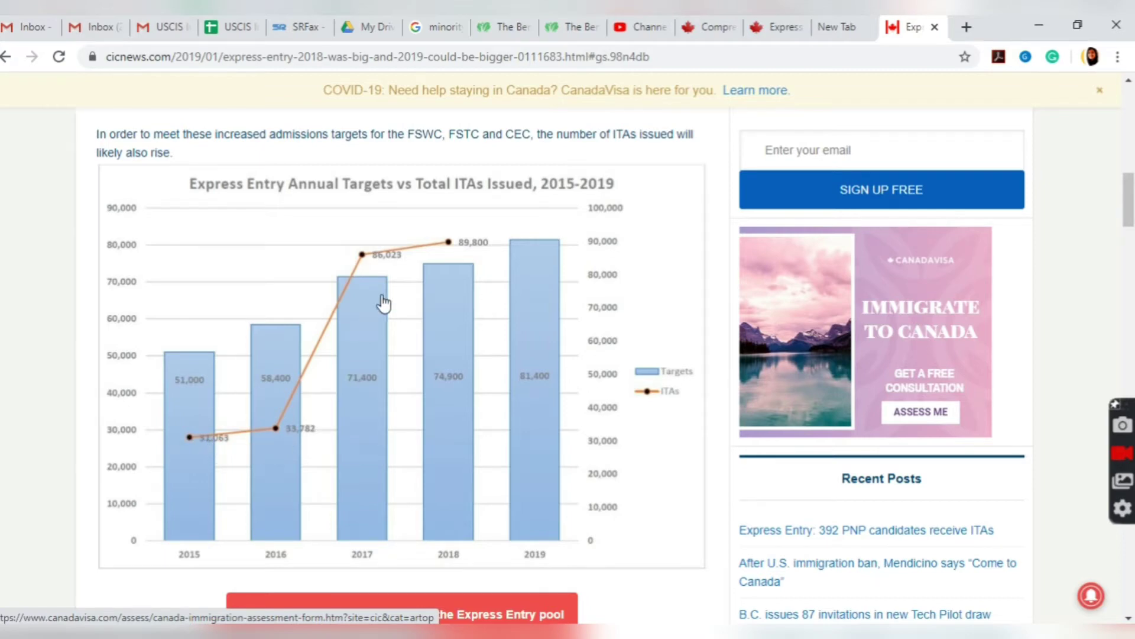
Examine the article's 2018 charts of ITAs issued and minimum CRS requirement in all-program Express Entry draws
scroll(481, 402, "down", 4)
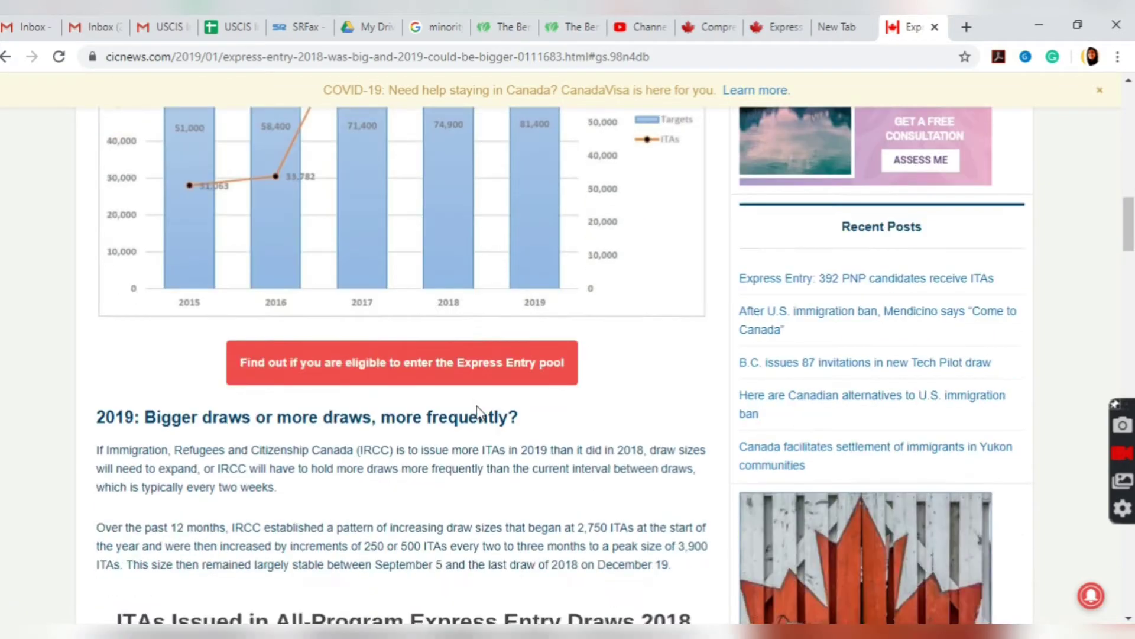
scroll(477, 411, "down", 7)
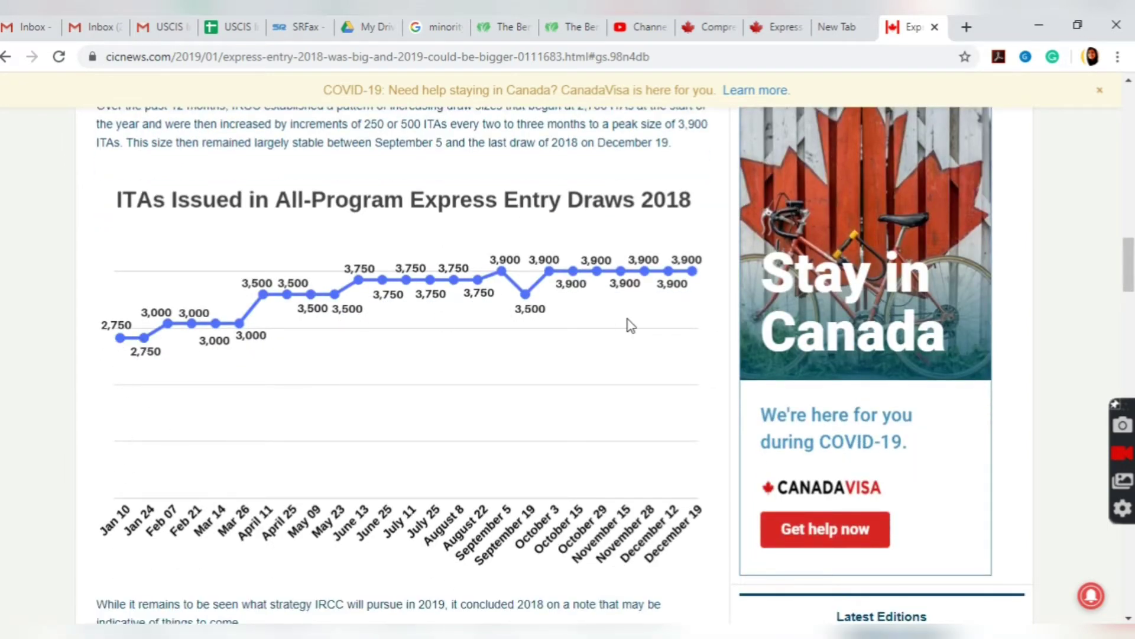
scroll(585, 497, "down", 11)
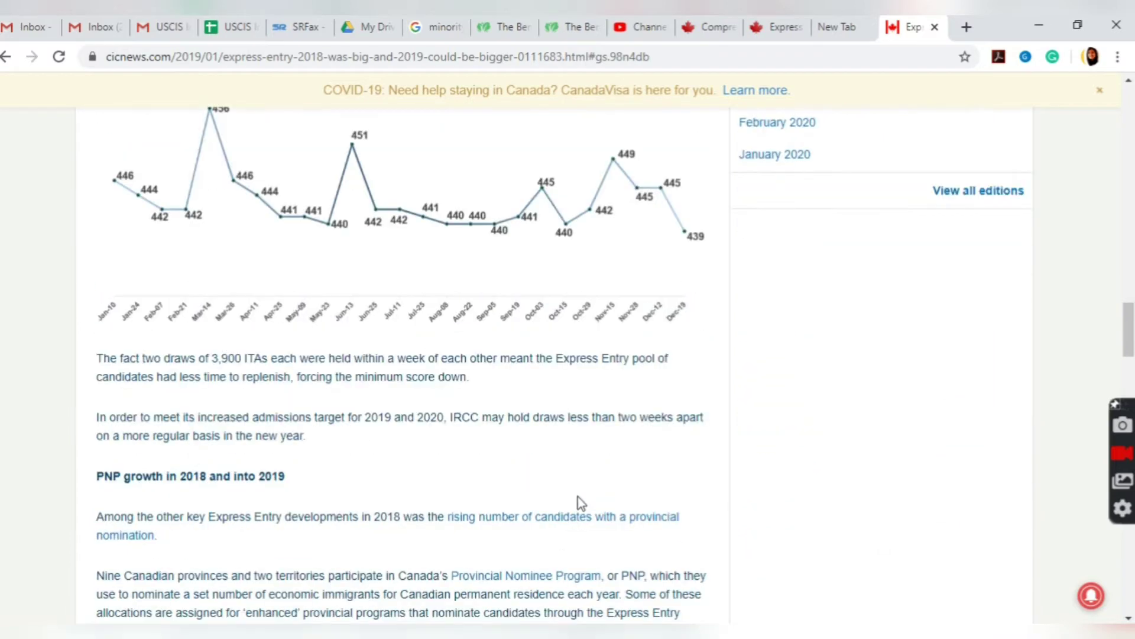
scroll(581, 503, "up", 1)
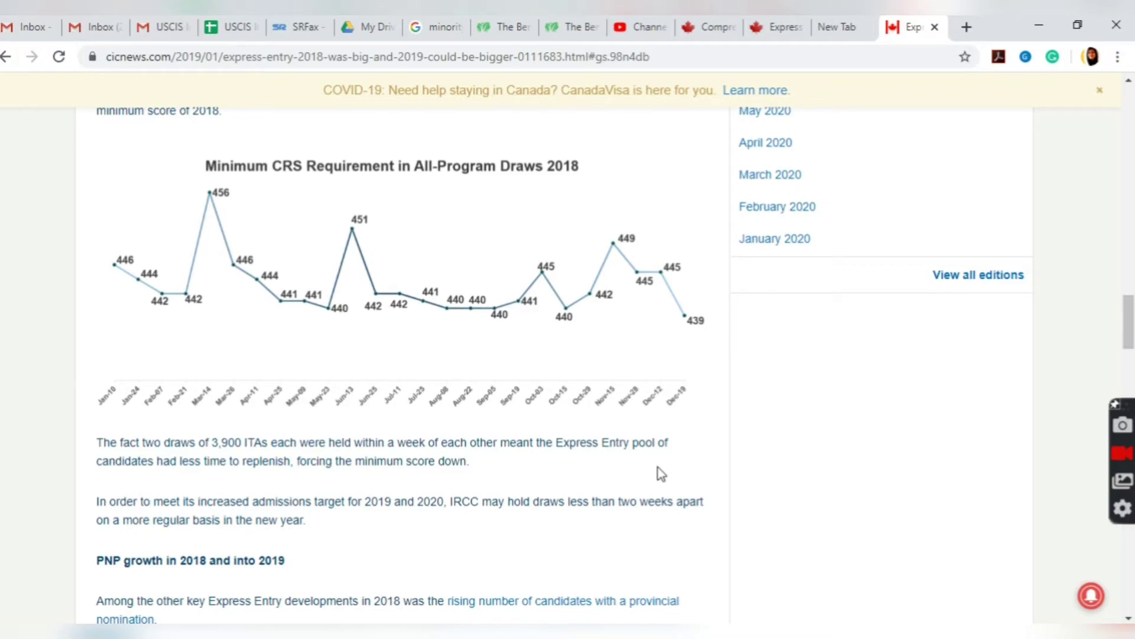
scroll(658, 467, "down", 15)
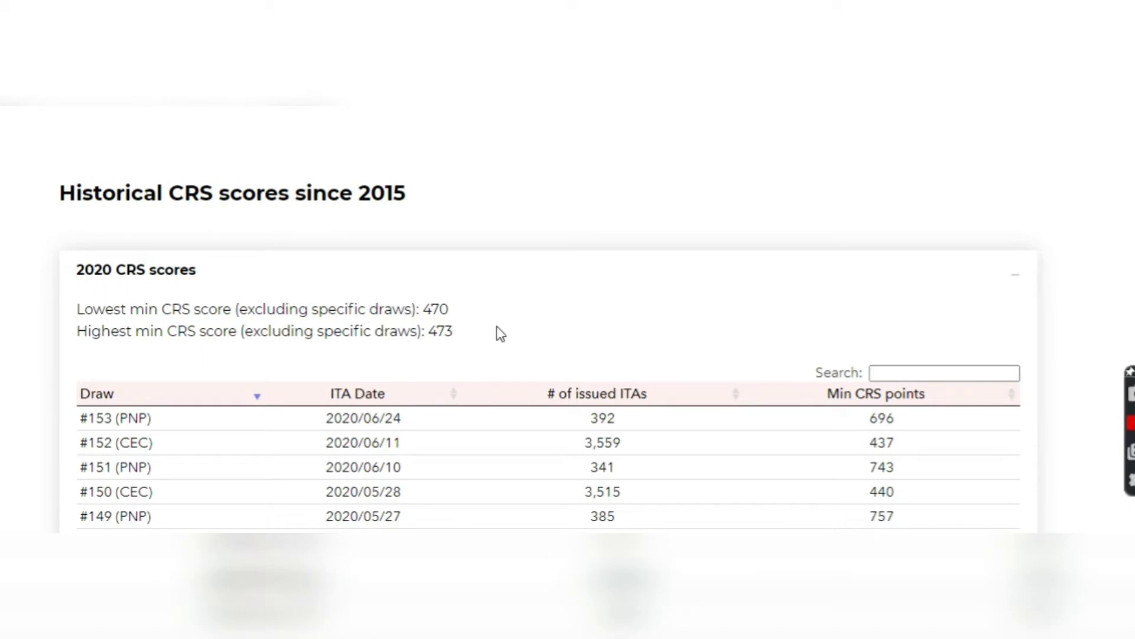
Review the 2020 CRS scores, highlighting the lowest and highest minimum scores, and show the second page of the draws table
scroll(501, 332, "down", 2)
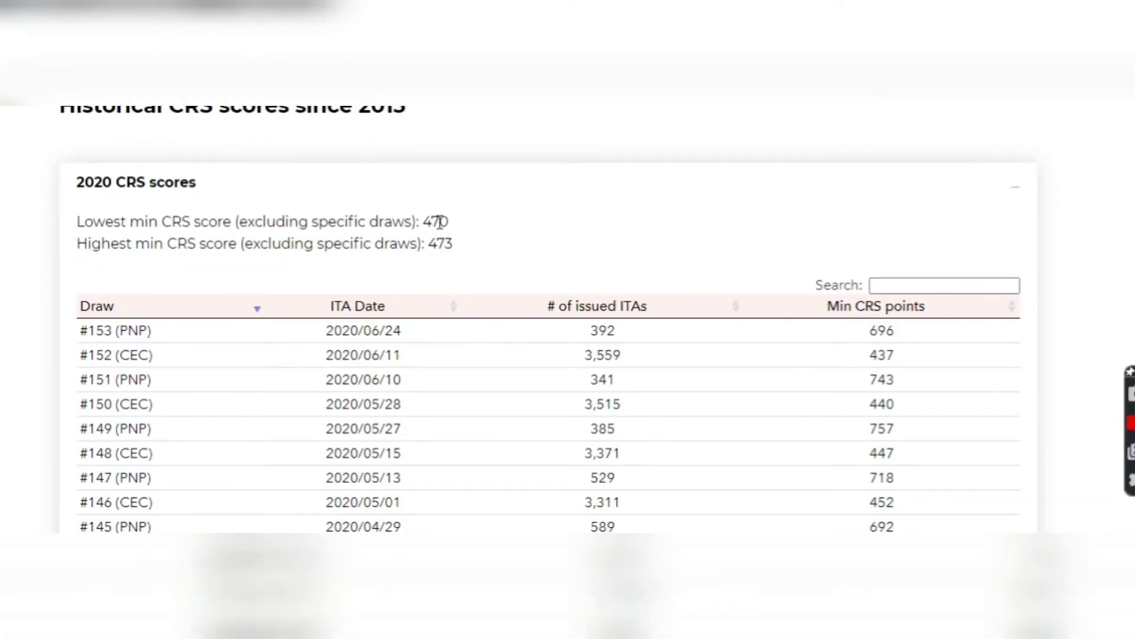
left_click_drag(423, 221, 463, 235)
left_click_drag(452, 244, 393, 252)
left_click(393, 251)
left_click_drag(263, 244, 406, 260)
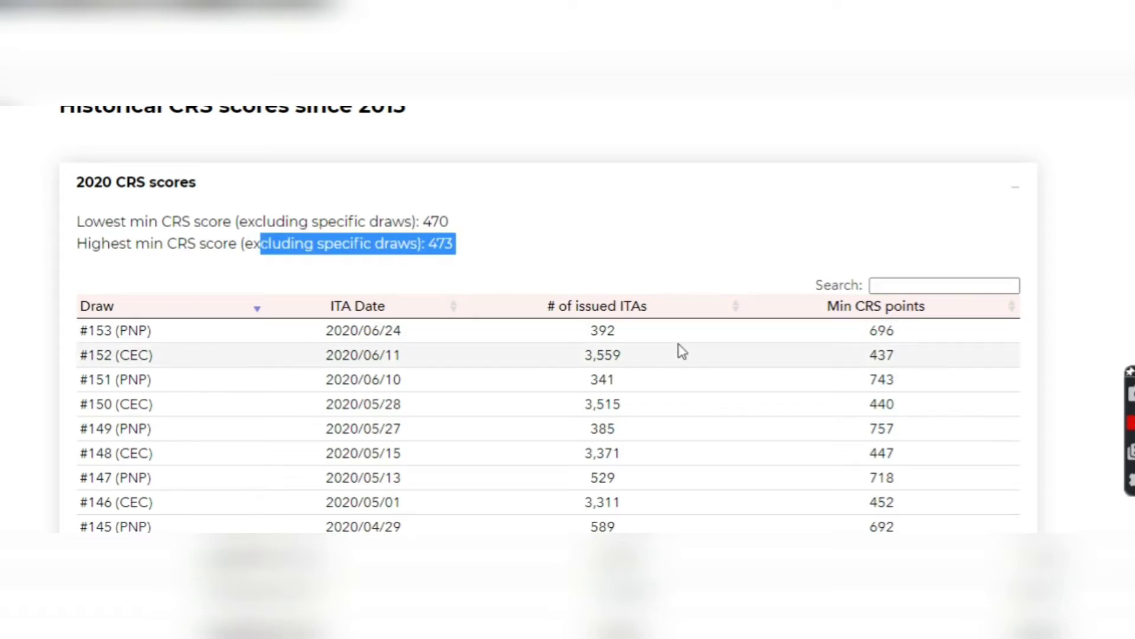
scroll(679, 352, "down", 2)
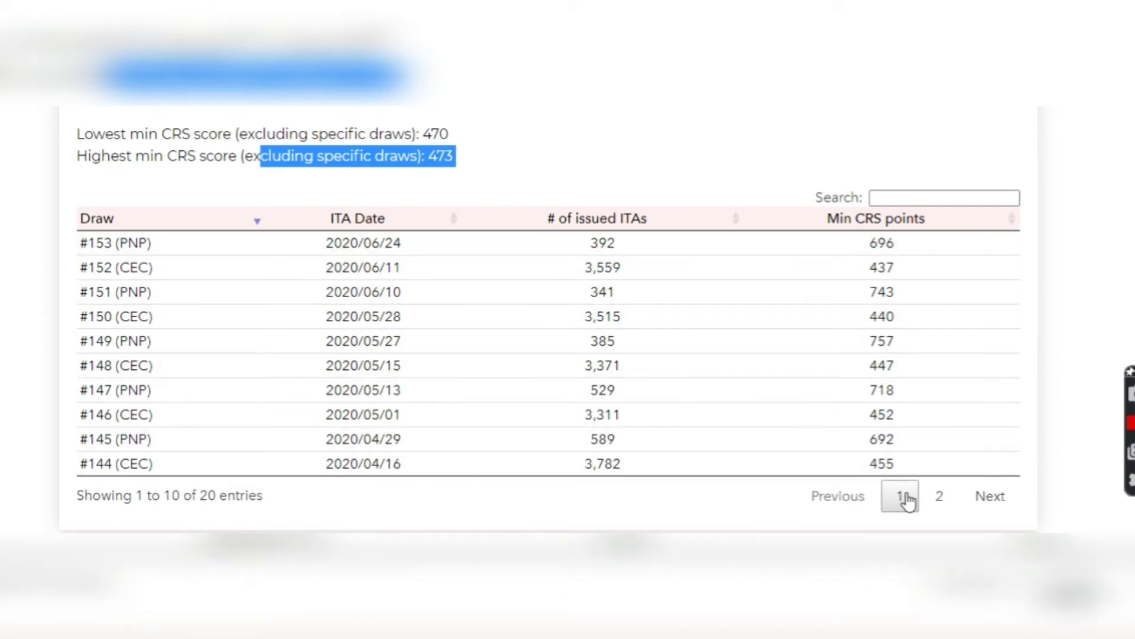
left_click(939, 497)
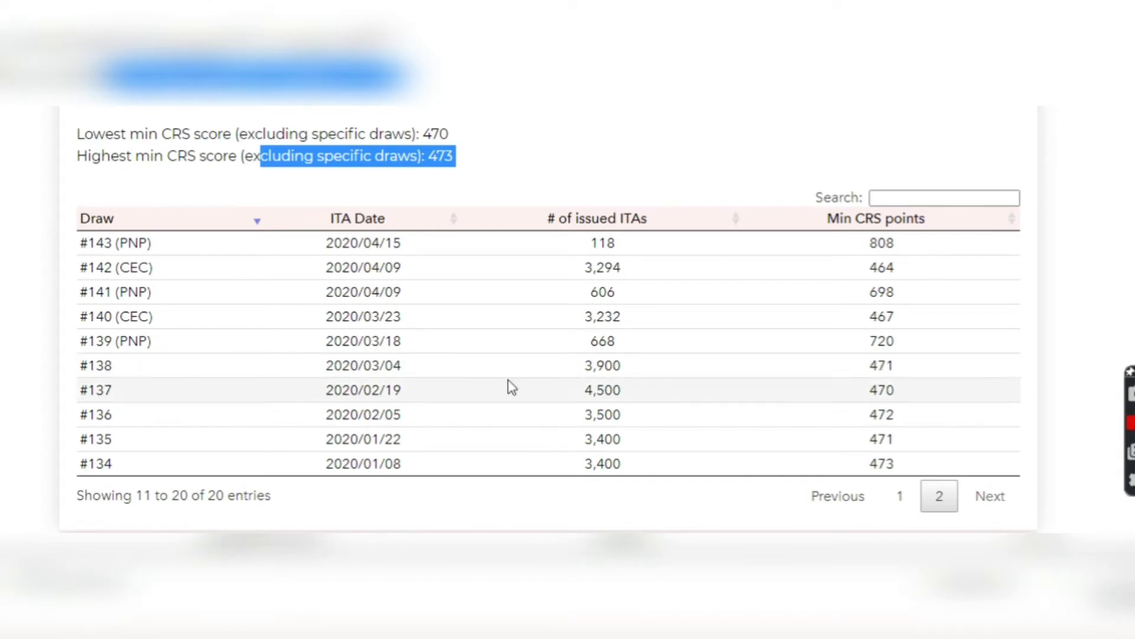
Highlight draw #138's ITA date, and review the 2019 CRS scores, highlighting the lowest and highest minimum scores
left_click_drag(324, 366, 425, 373)
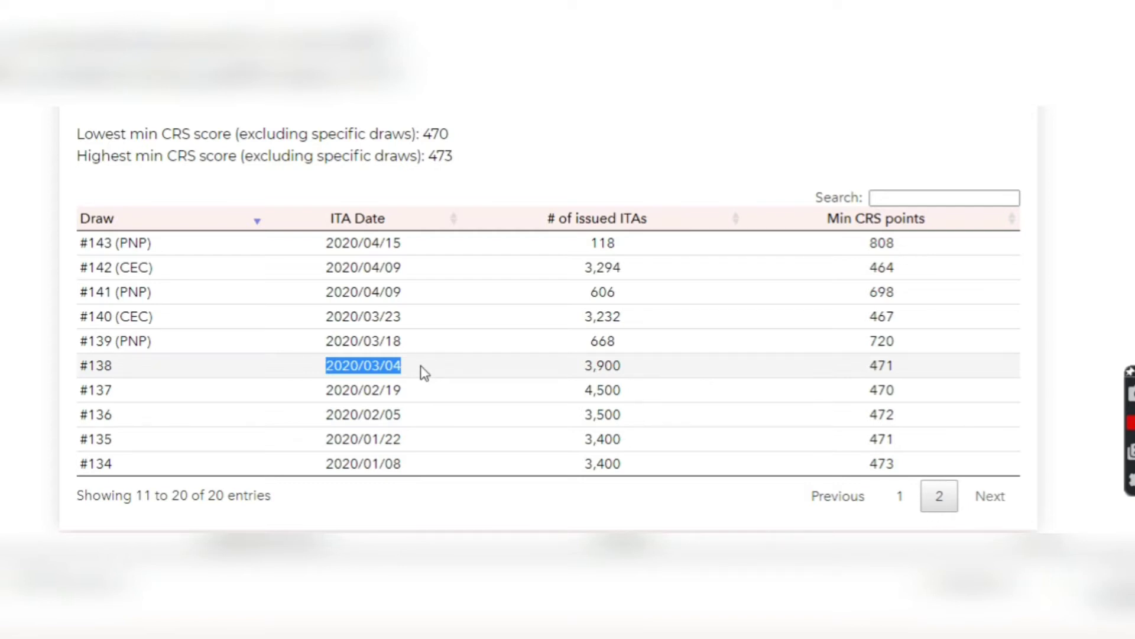
scroll(420, 369, "down", 3)
left_click(300, 377)
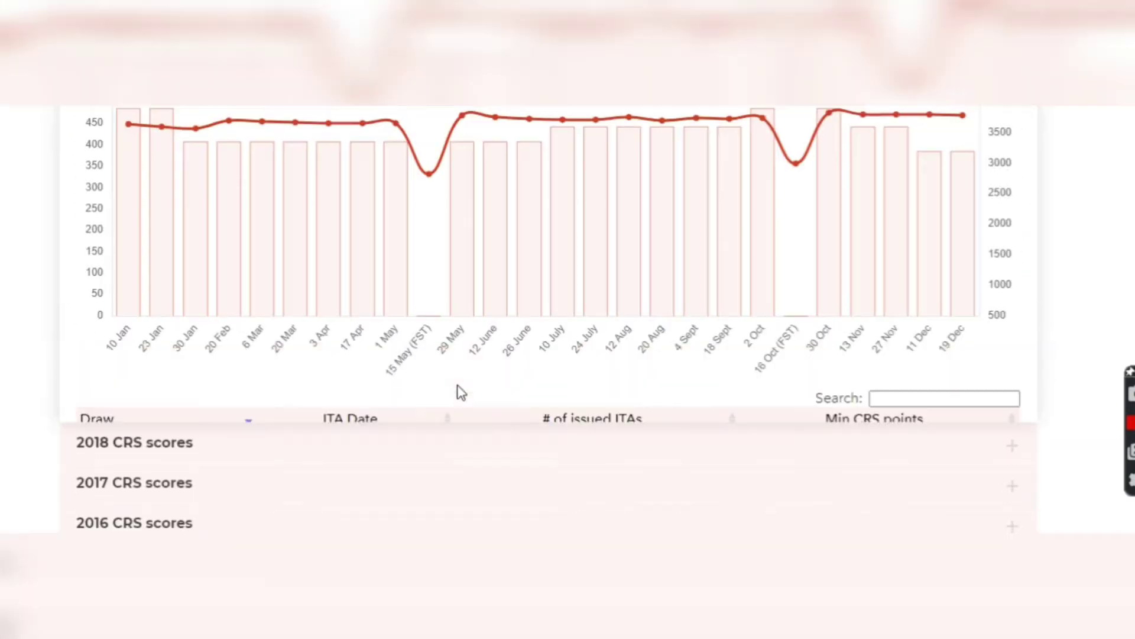
scroll(458, 390, "up", 5)
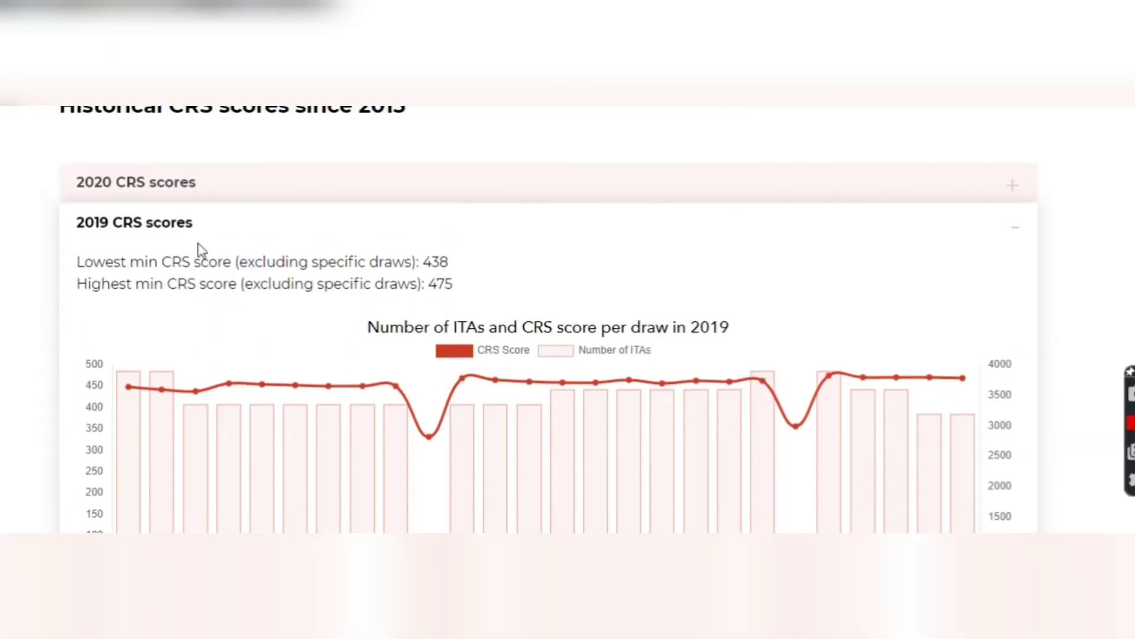
triple_click(433, 260)
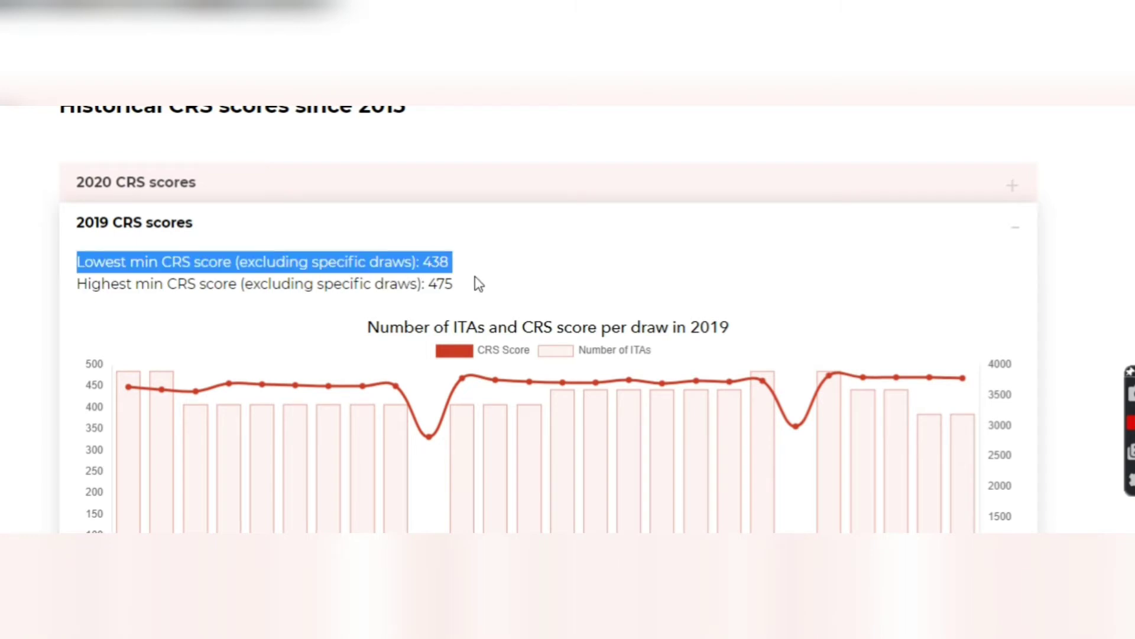
triple_click(443, 283)
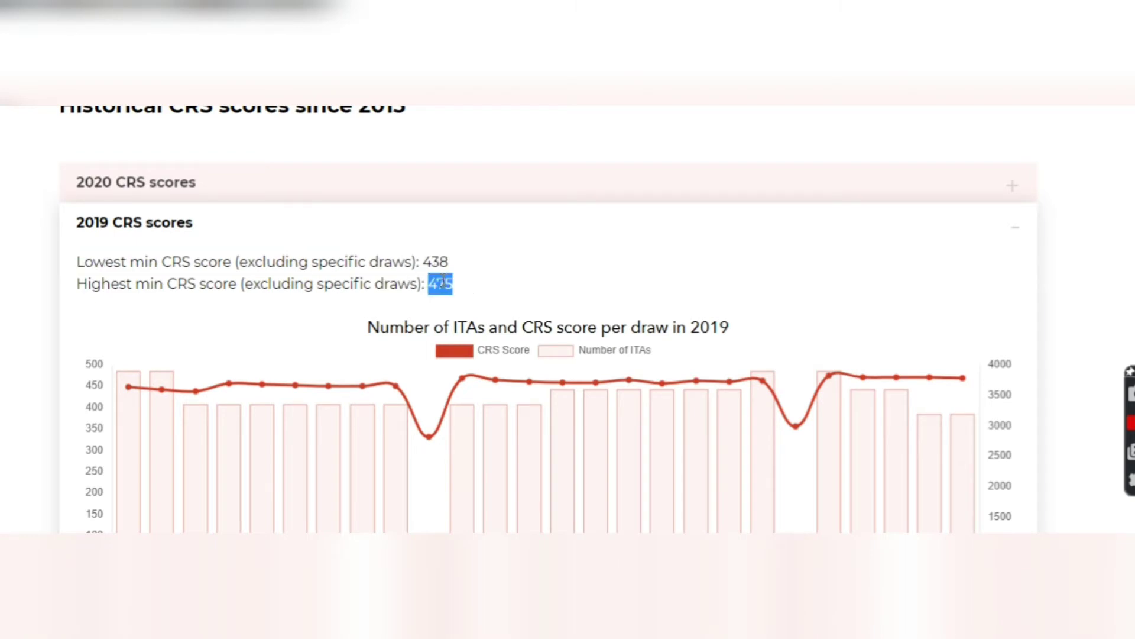
left_click(592, 301)
scroll(508, 302, "down", 6)
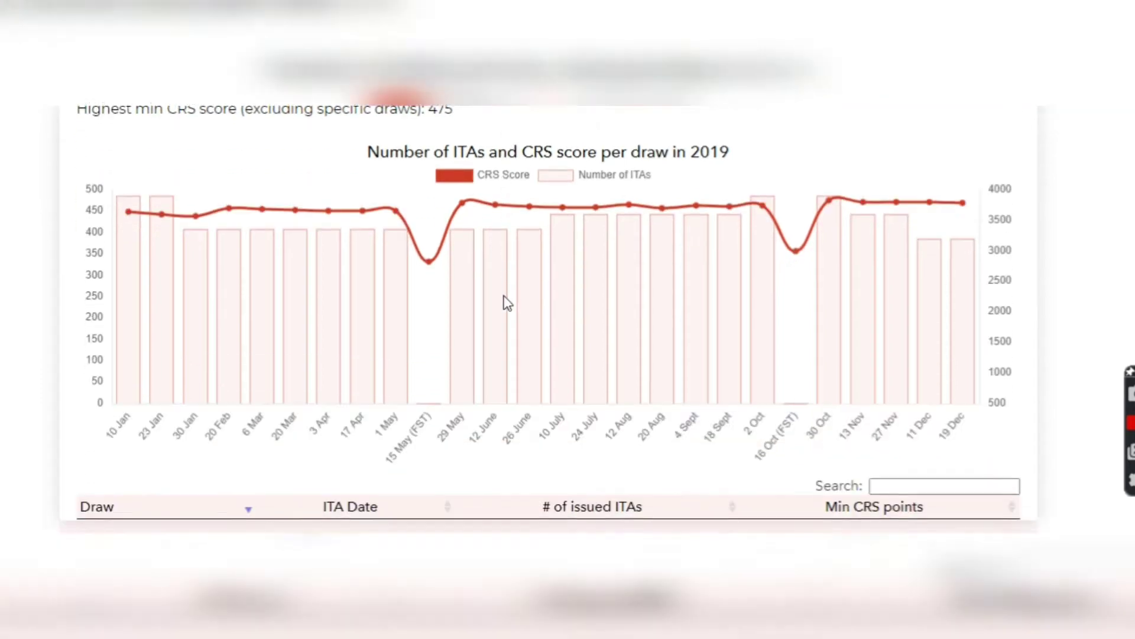
Review the 2018 and 2017 CRS score sections, including the minimum scores and the charts of ITAs per draw
left_click(236, 372)
scroll(436, 388, "up", 3)
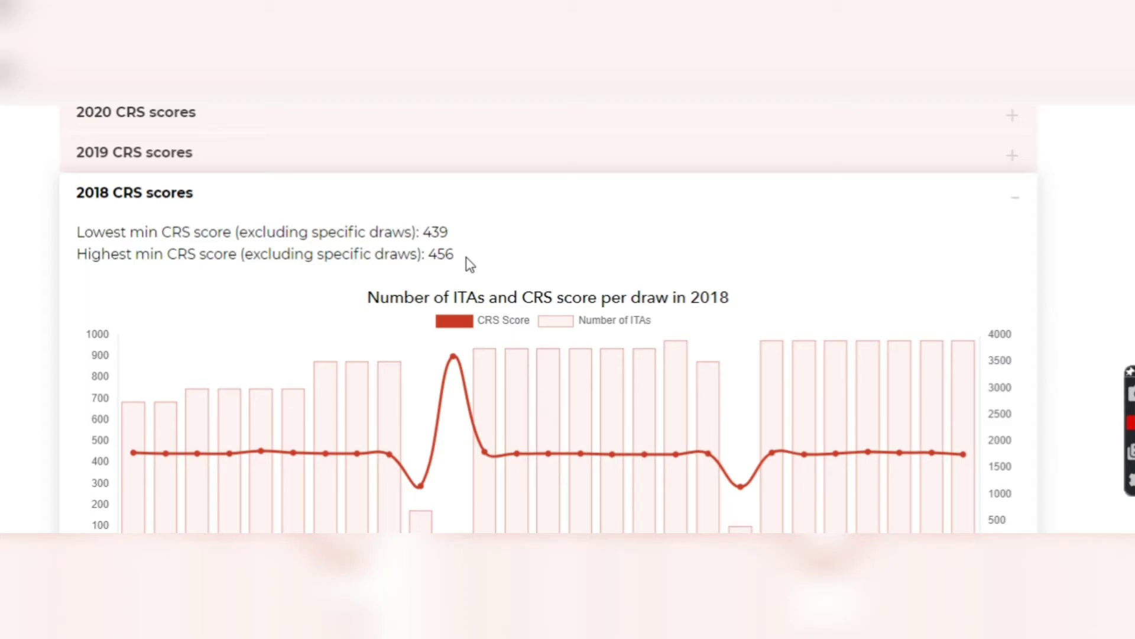
scroll(466, 260, "down", 10)
left_click(318, 267)
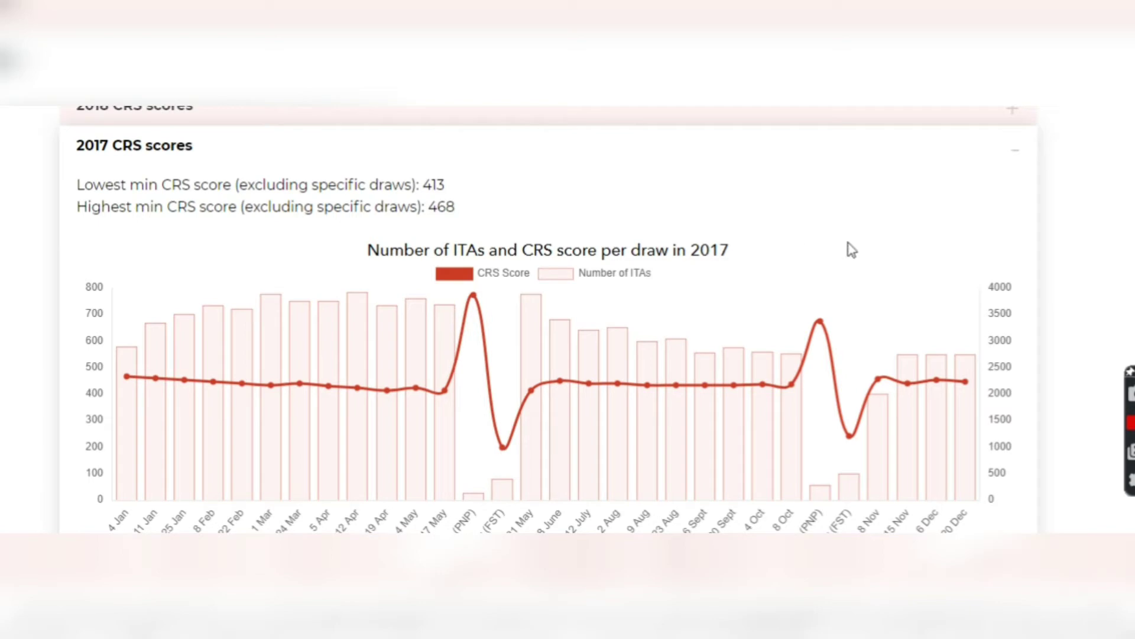
scroll(793, 331, "up", 1)
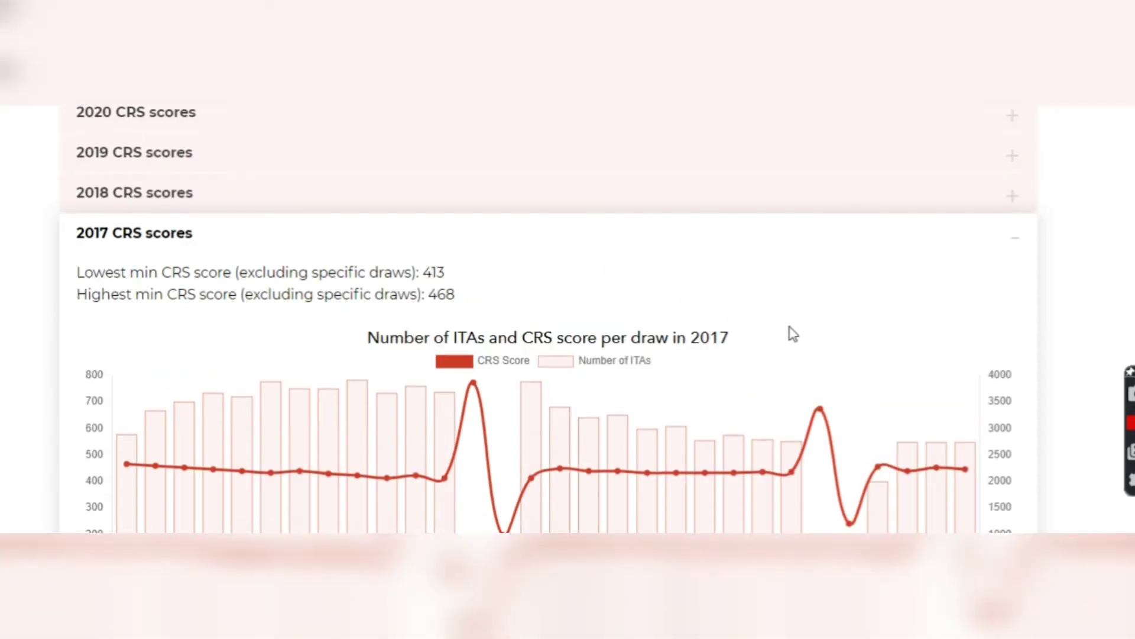
scroll(792, 333, "down", 4)
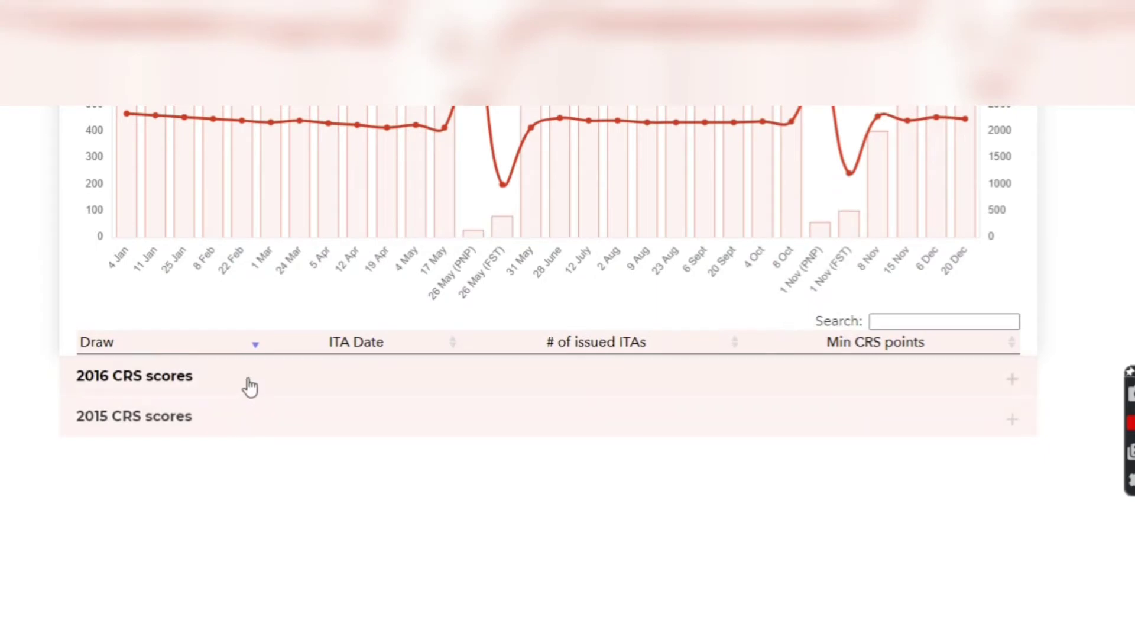
Review the 2016 and 2015 CRS score sections for their lowest and highest minimum scores
left_click(250, 386)
scroll(418, 372, "up", 2)
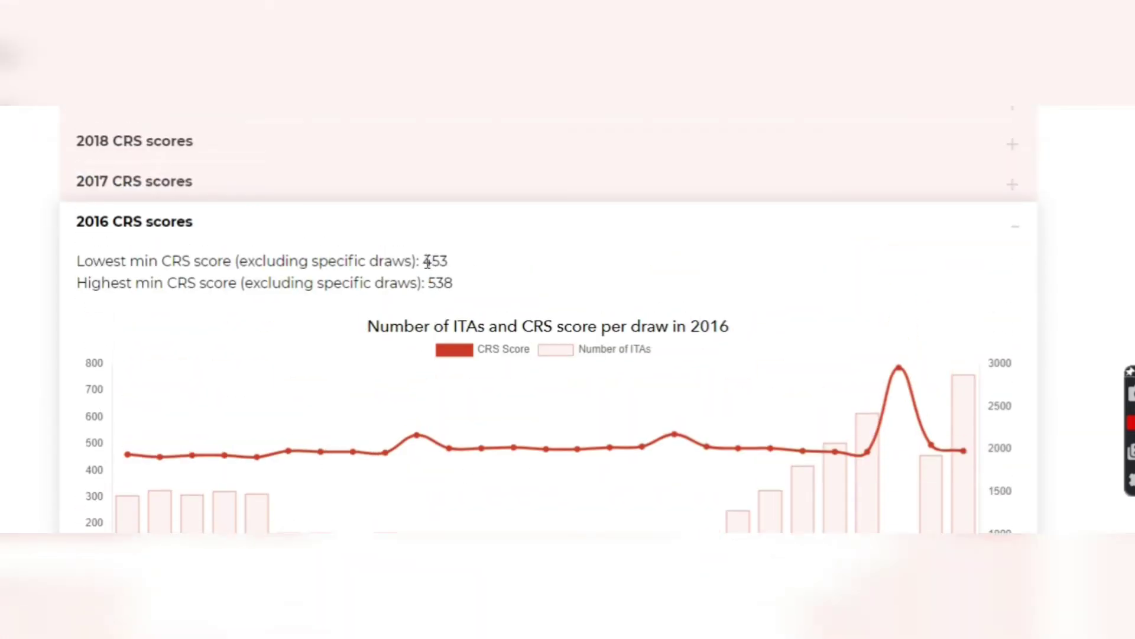
scroll(393, 435, "down", 4)
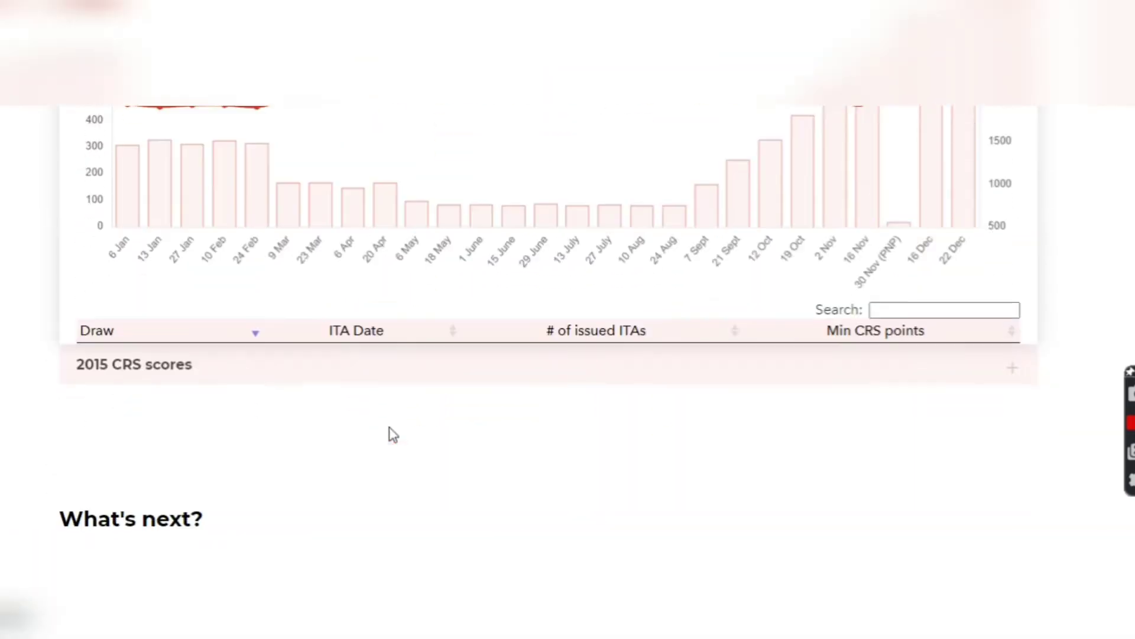
left_click(175, 368)
scroll(385, 353, "up", 4)
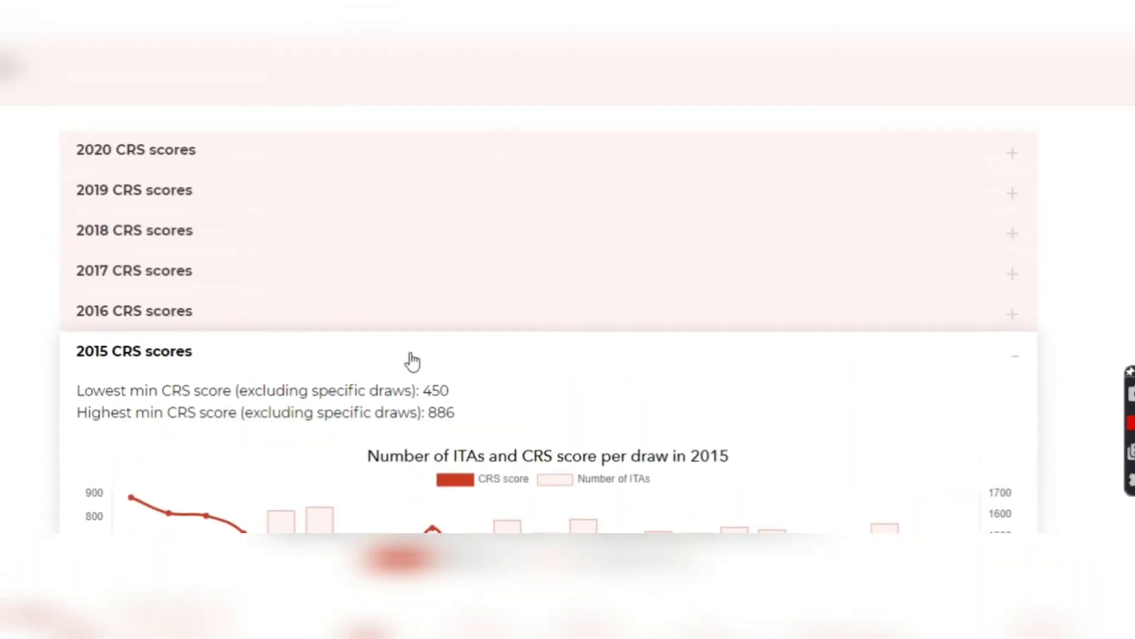
Reopen the 2020 CRS scores section and review its minimum scores and the draws table
scroll(452, 414, "up", 4)
left_click(251, 503)
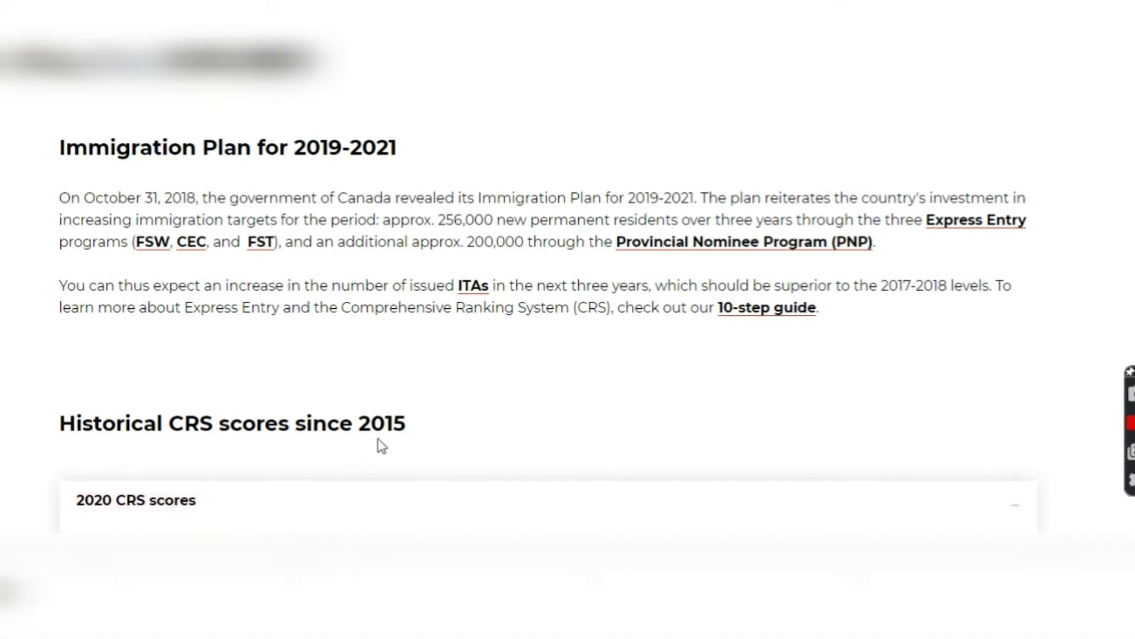
scroll(382, 446, "down", 3)
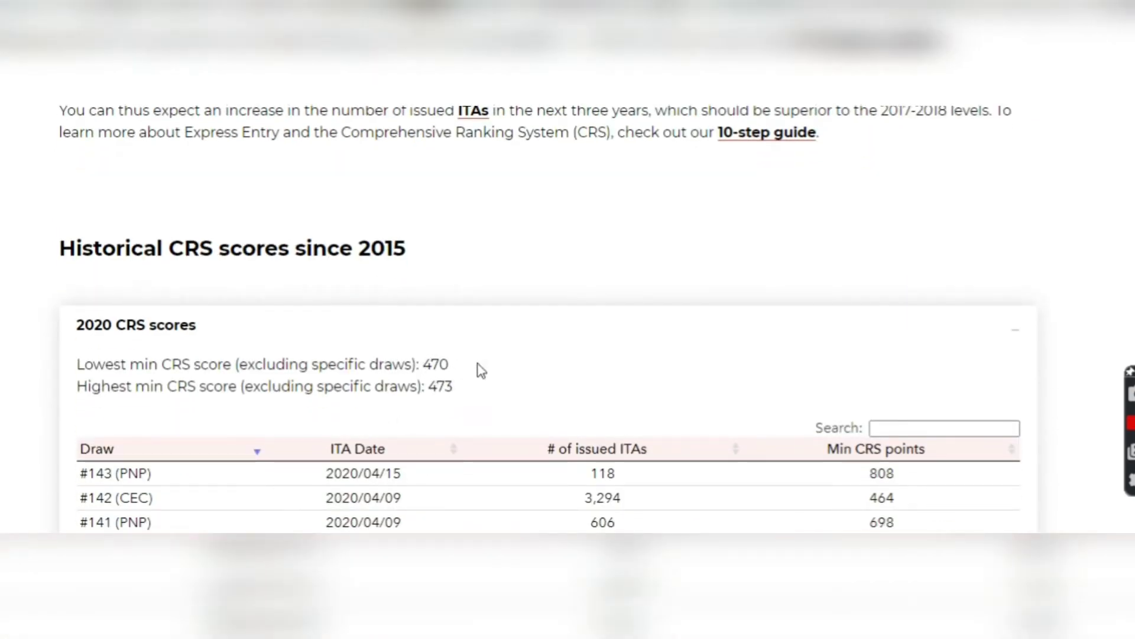
scroll(484, 370, "down", 2)
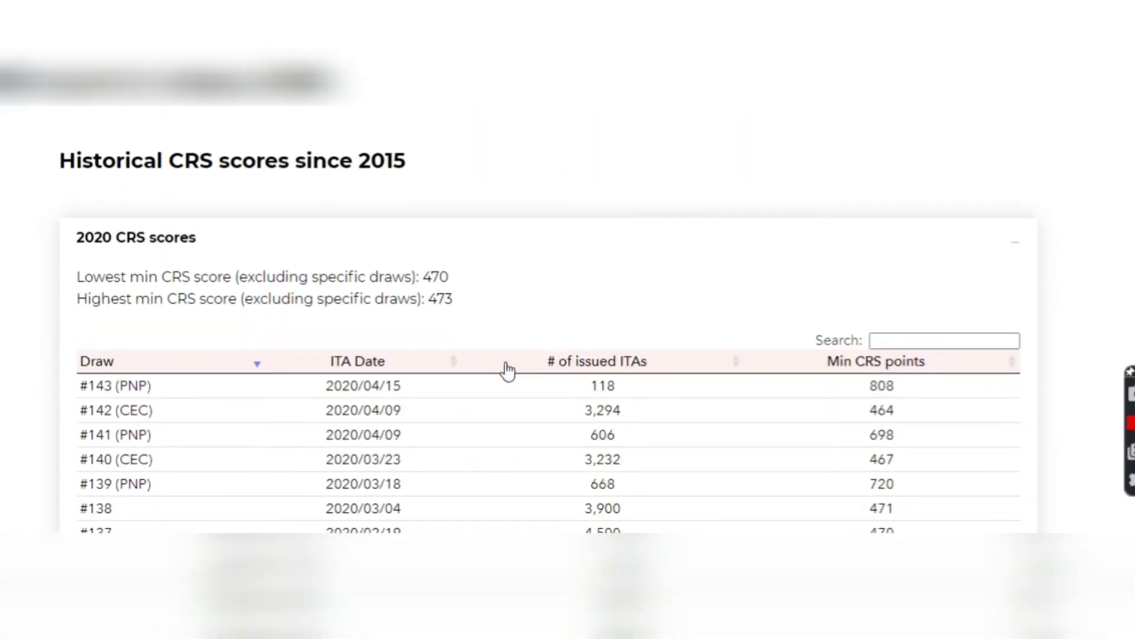
scroll(507, 371, "down", 2)
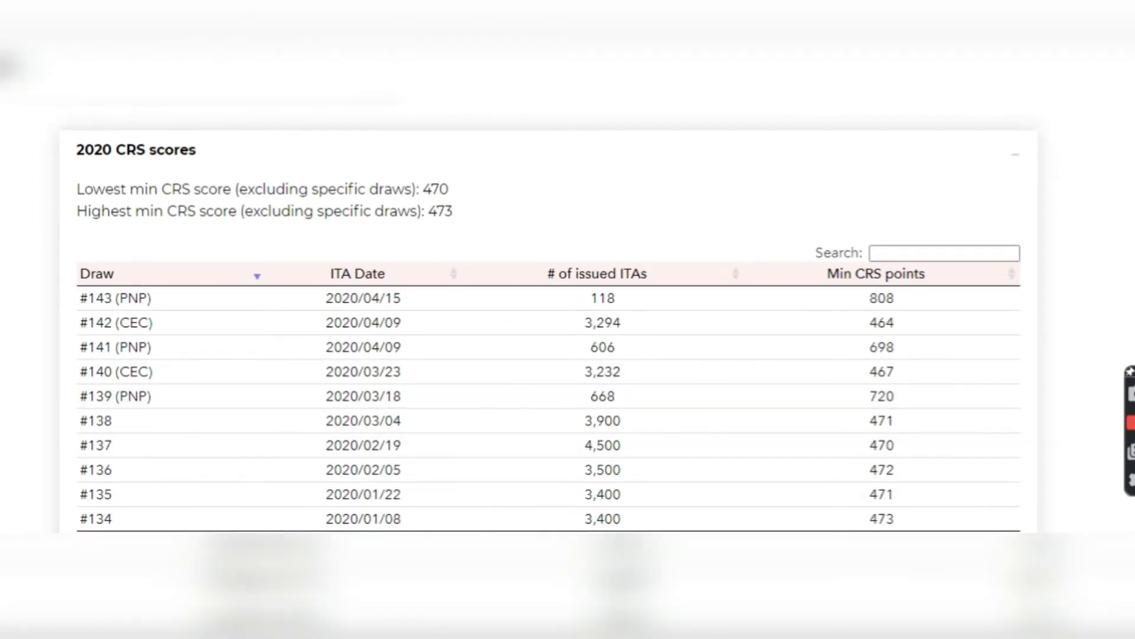
scroll(488, 363, "up", 3)
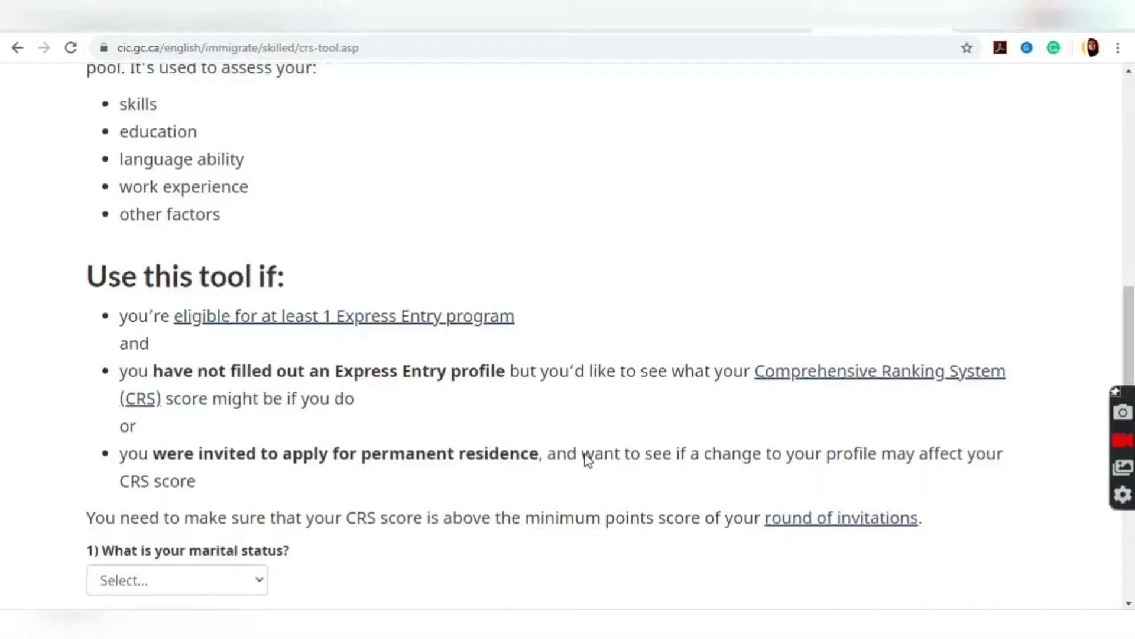
In the CRS tool, set the marital status to Never Married / Single and the age to 25 years
scroll(586, 459, "down", 4)
left_click(227, 339)
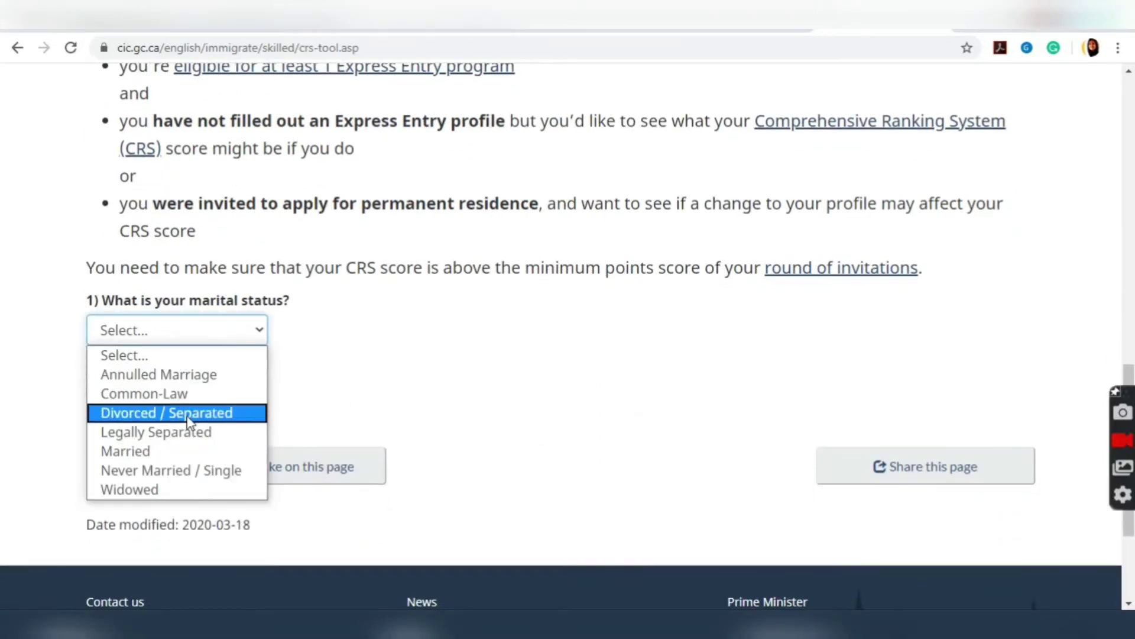
left_click(217, 470)
scroll(236, 421, "down", 3)
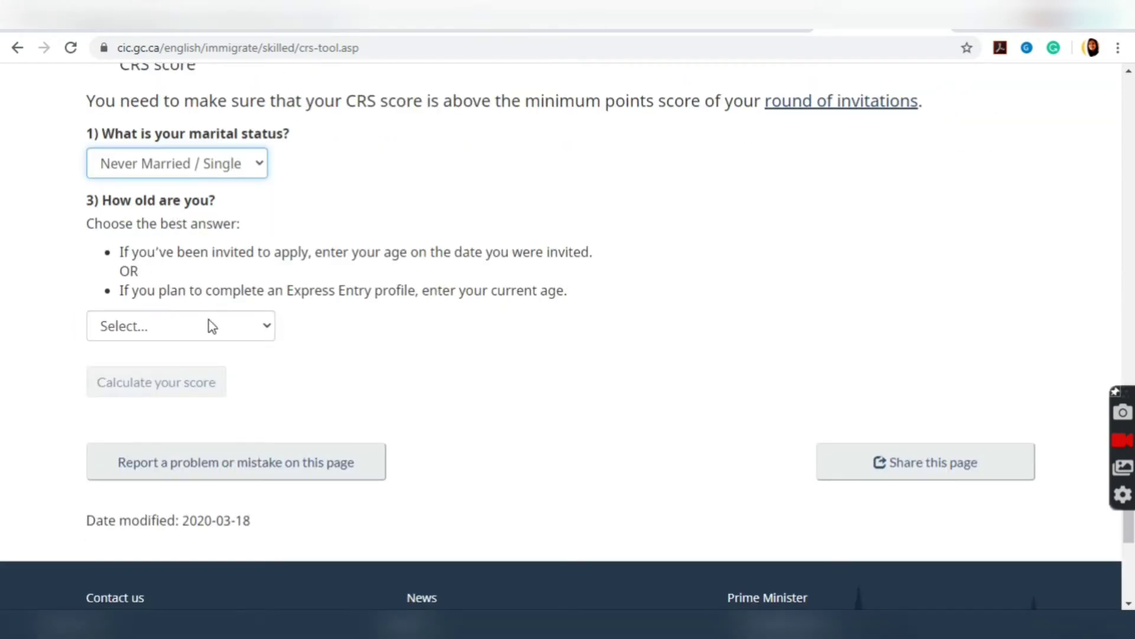
scroll(473, 406, "up", 2)
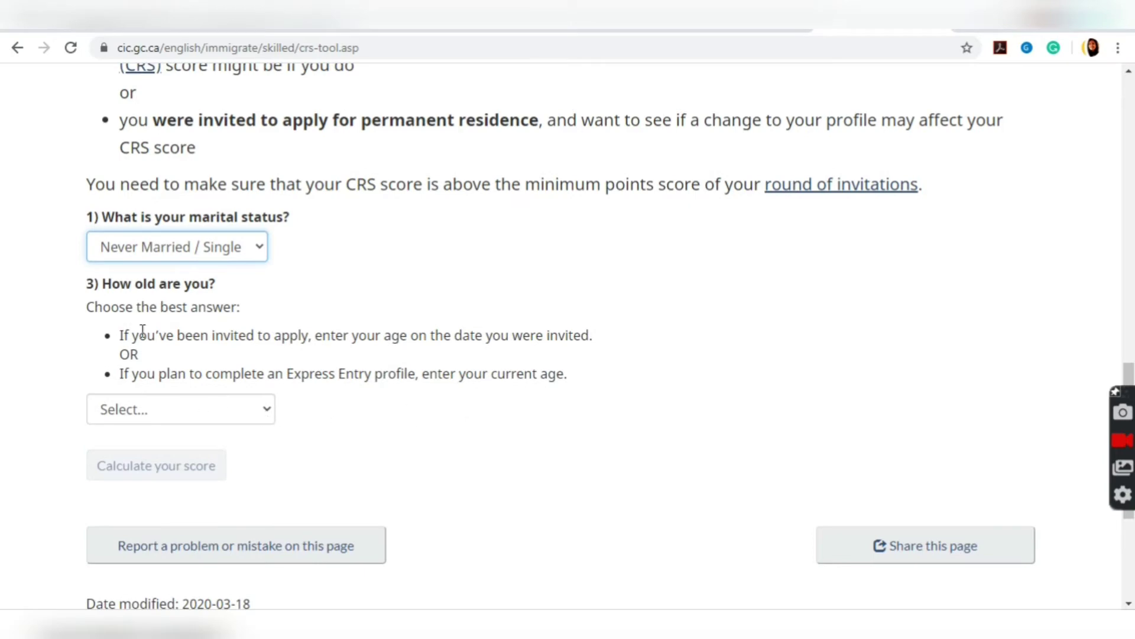
left_click(194, 409)
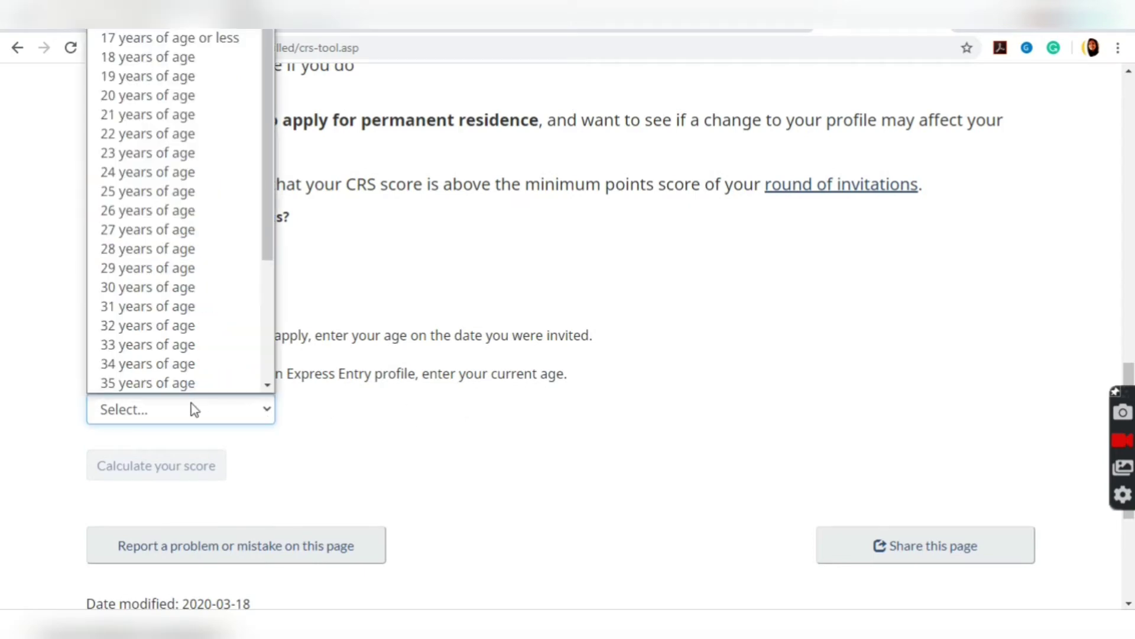
left_click(150, 197)
Set the level of education to Bachelor's degree and answer No to having earned a Canadian degree, diploma or certificate
scroll(272, 410, "down", 3)
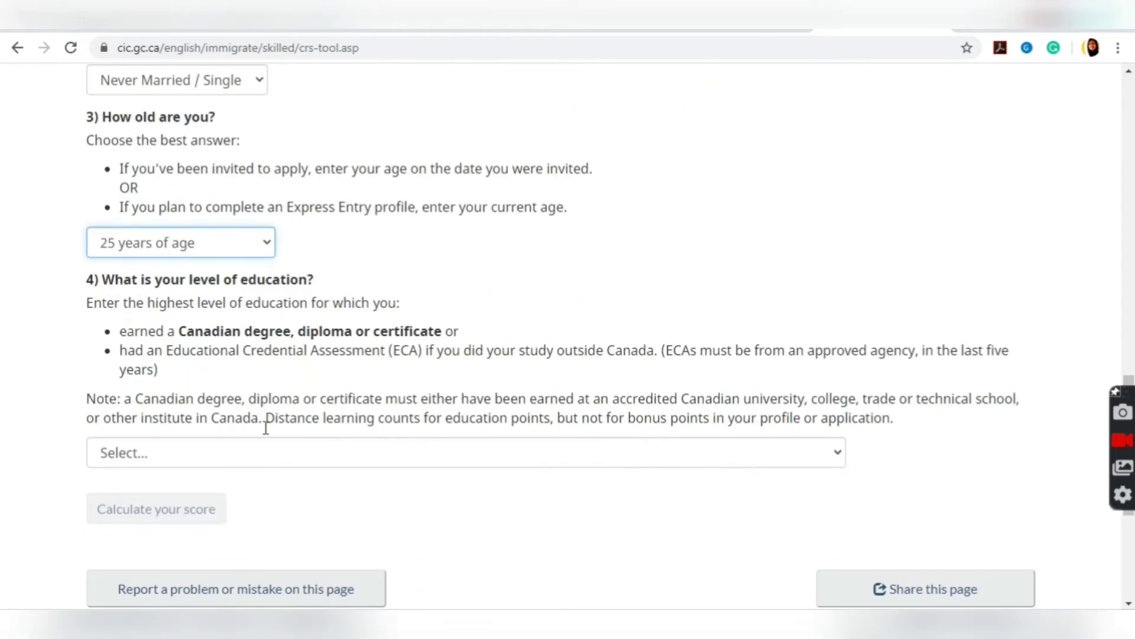
left_click(269, 455)
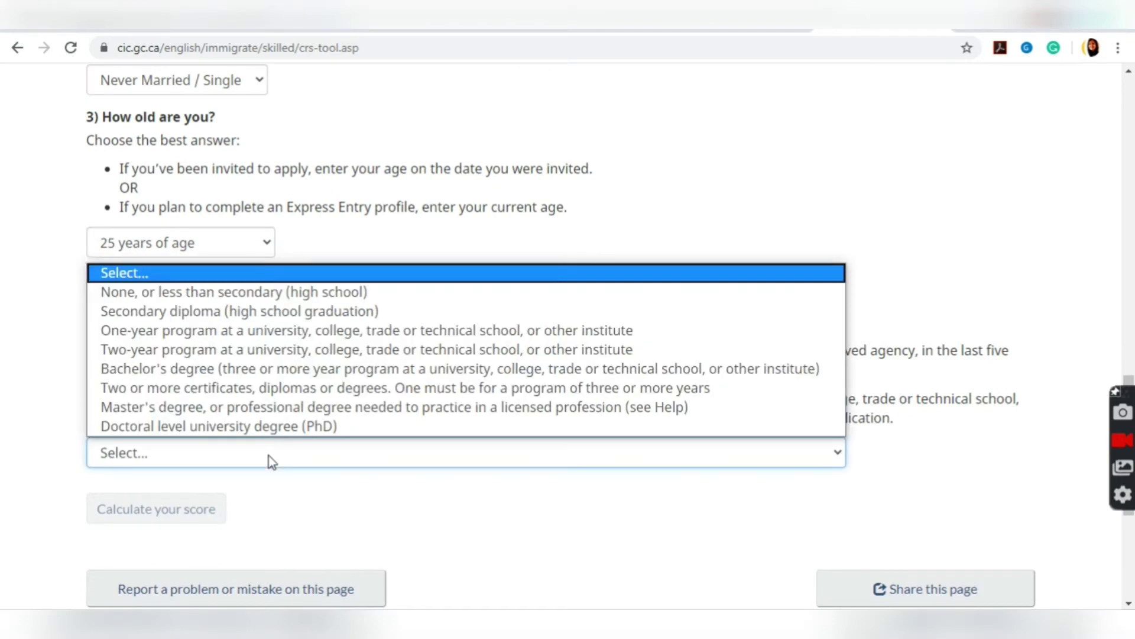
left_click(223, 370)
scroll(387, 491, "down", 3)
scroll(388, 497, "down", 2)
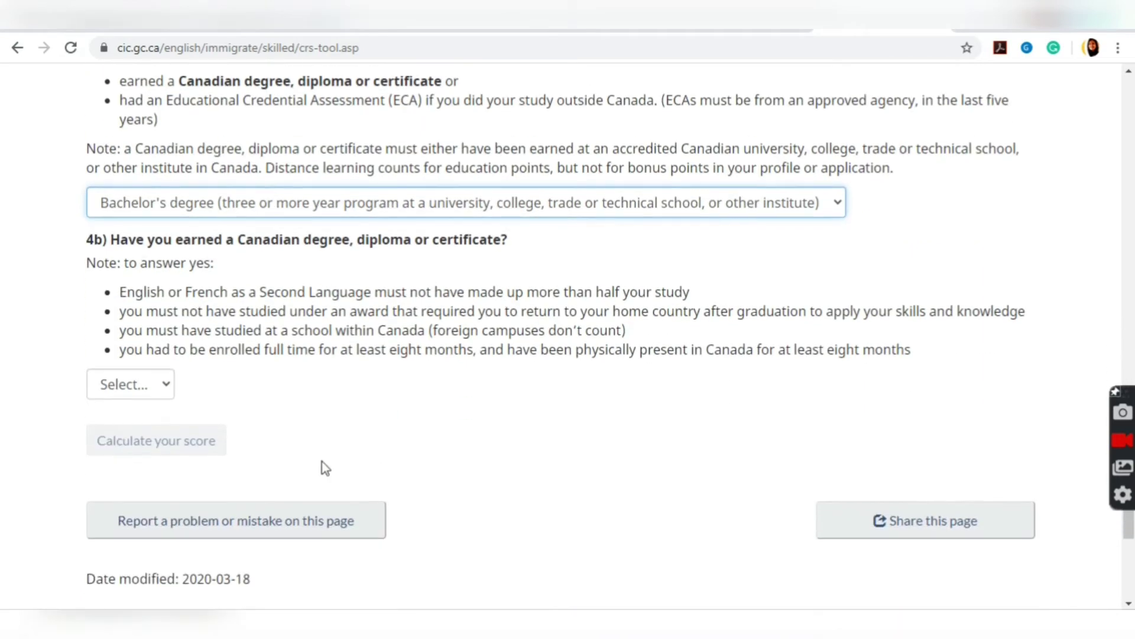
left_click(151, 392)
left_click(142, 429)
Answer Yes to the test results being less than two years old and choose IELTS as the first official language test
scroll(304, 436, "down", 3)
left_click(151, 362)
left_click(135, 423)
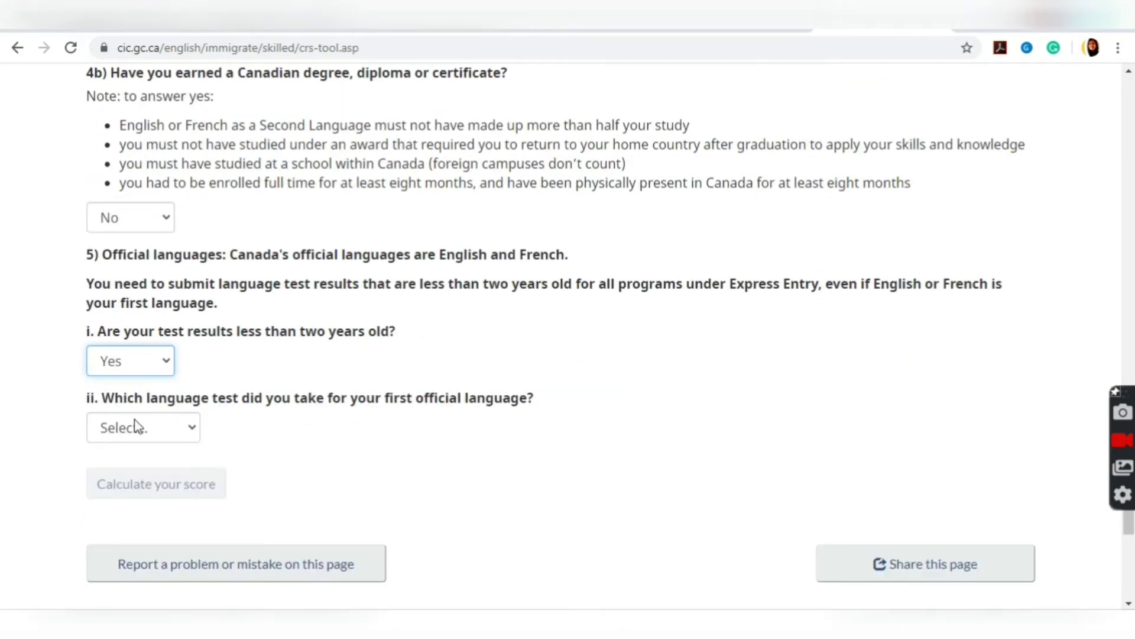
left_click_drag(221, 331, 470, 325)
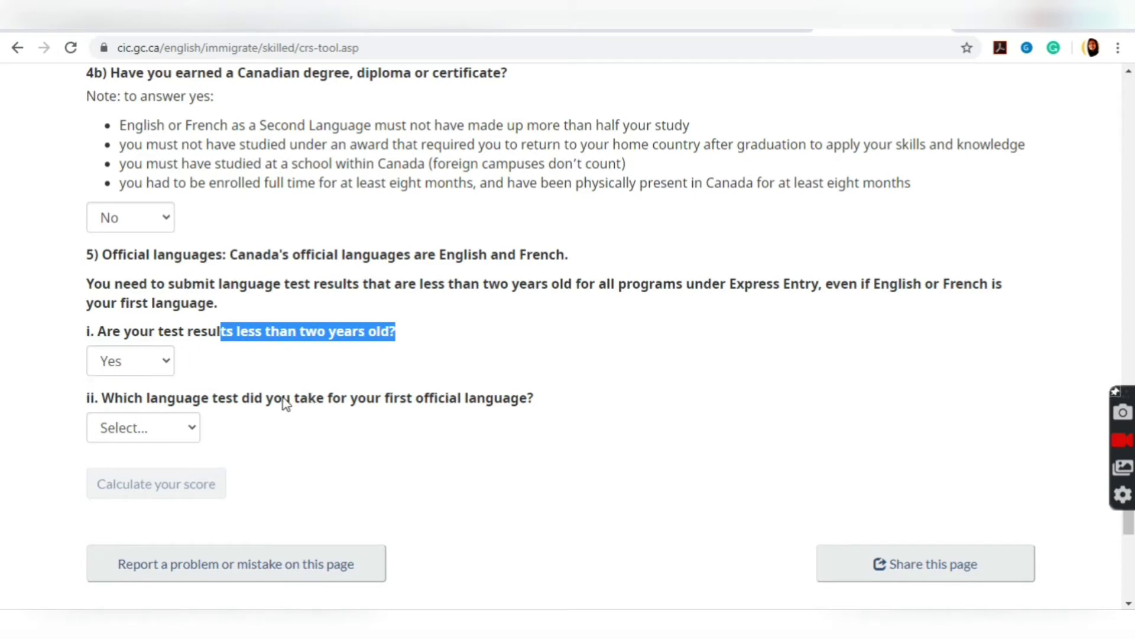
scroll(284, 401, "down", 2)
left_click(159, 353)
left_click(138, 417)
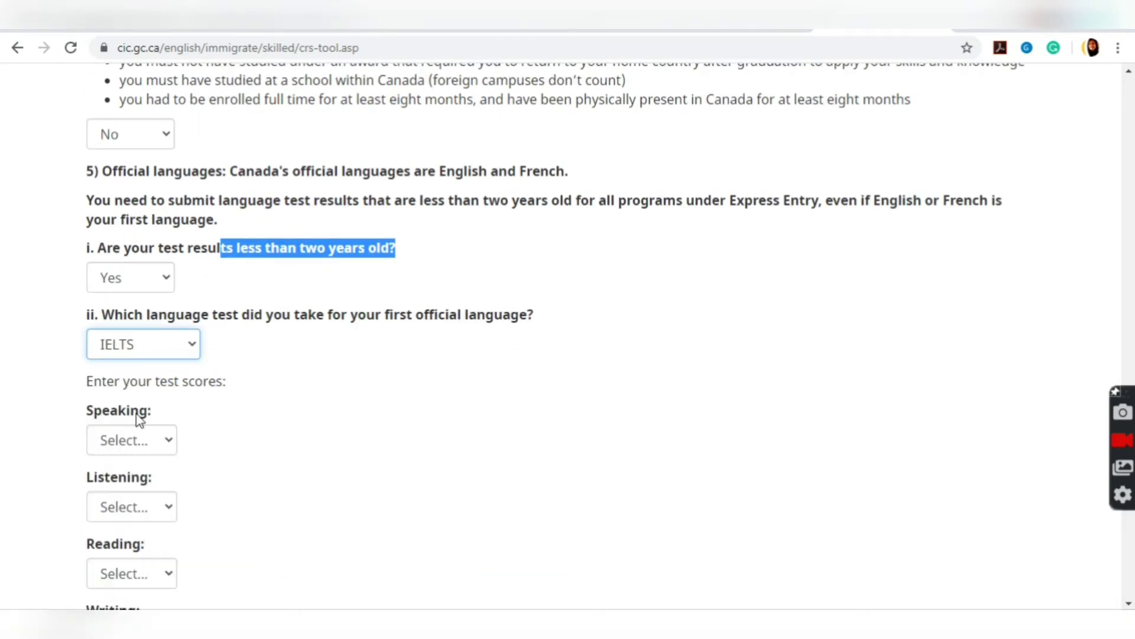
Enter the IELTS scores: Speaking 7.0, Listening 8.0, Reading 7.0 - 7.5 and Writing 7.0
scroll(299, 459, "down", 4)
left_click(165, 342)
left_click(144, 407)
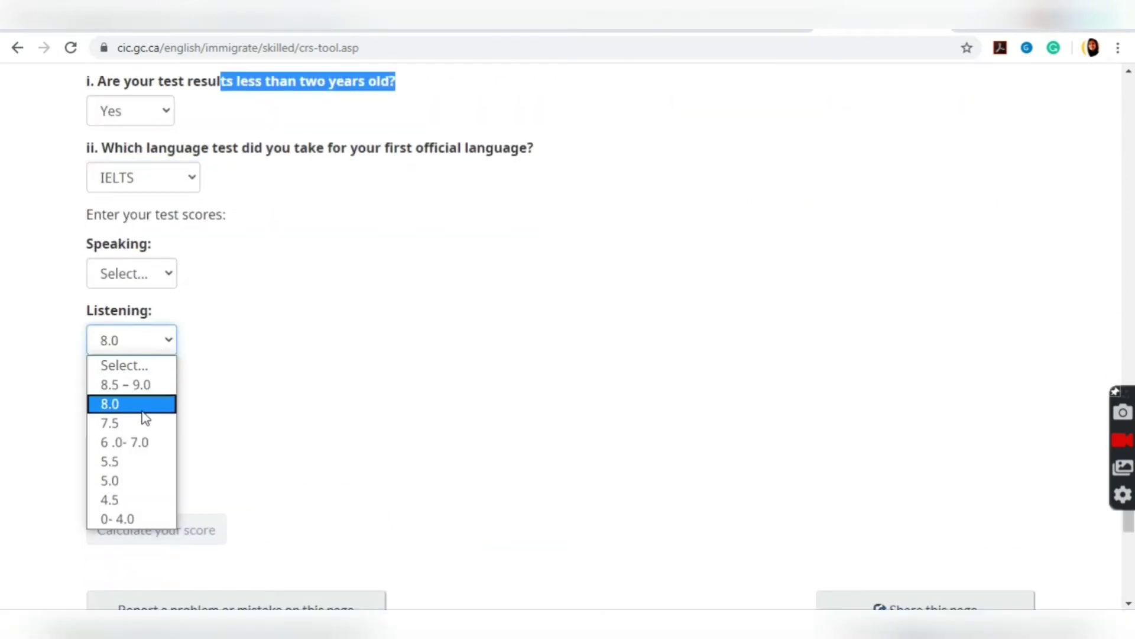
left_click(132, 285)
left_click(136, 337)
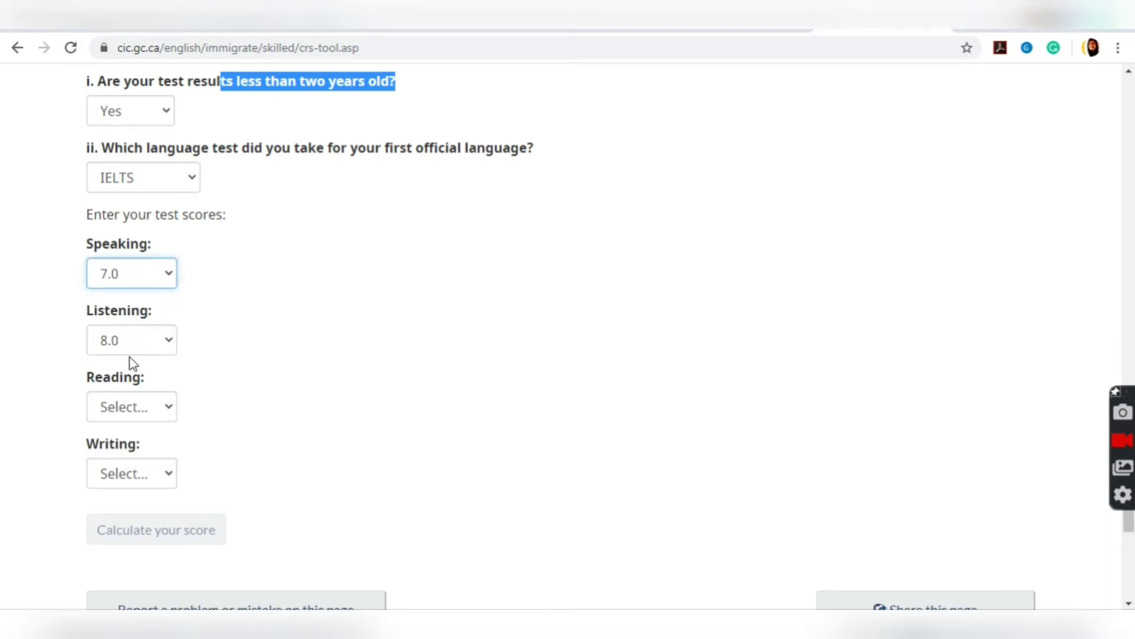
left_click(132, 414)
left_click(150, 474)
left_click(152, 482)
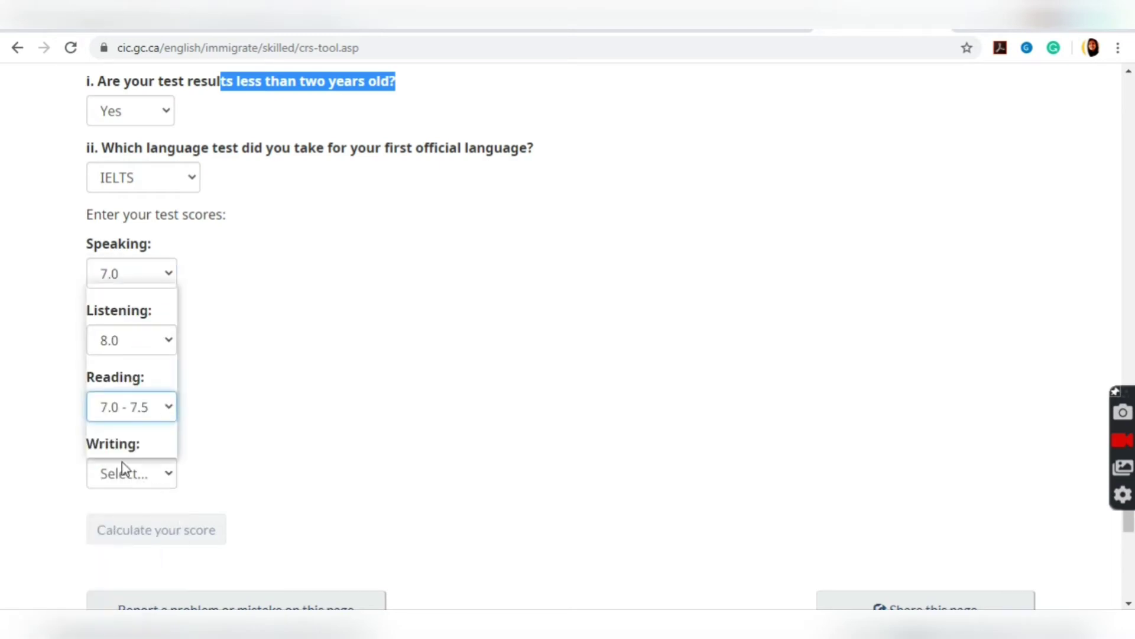
left_click(142, 333)
Set the second official language test to not applicable and highlight the question about skilled work experience in Canada
scroll(200, 470, "down", 5)
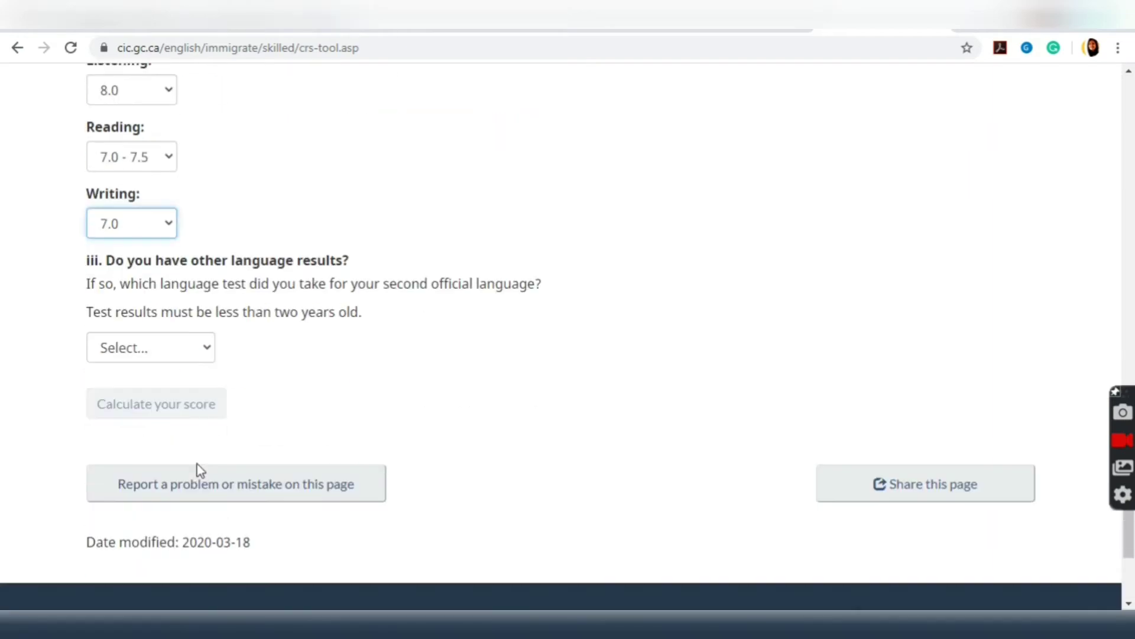
left_click(177, 349)
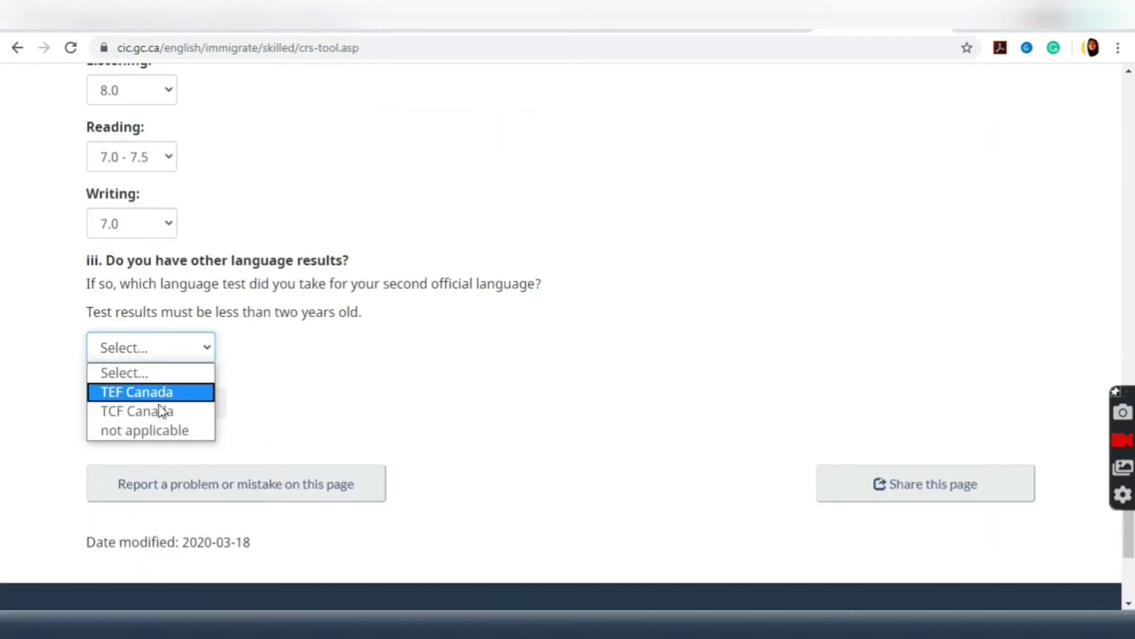
left_click(155, 426)
scroll(198, 430, "down", 1)
scroll(198, 429, "down", 2)
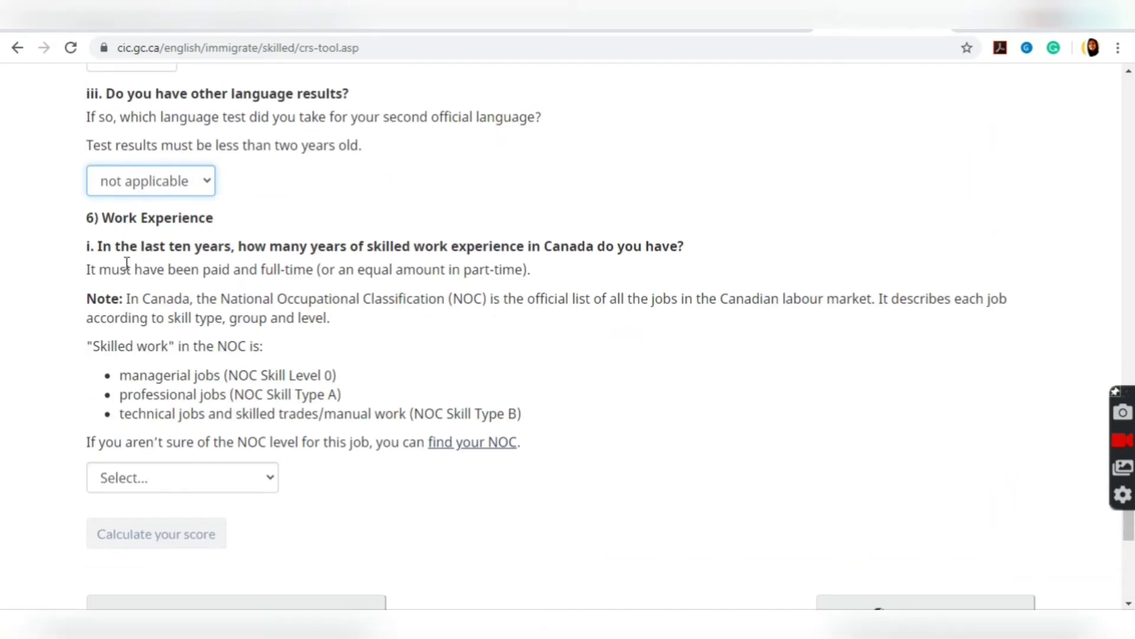
left_click_drag(177, 248, 669, 266)
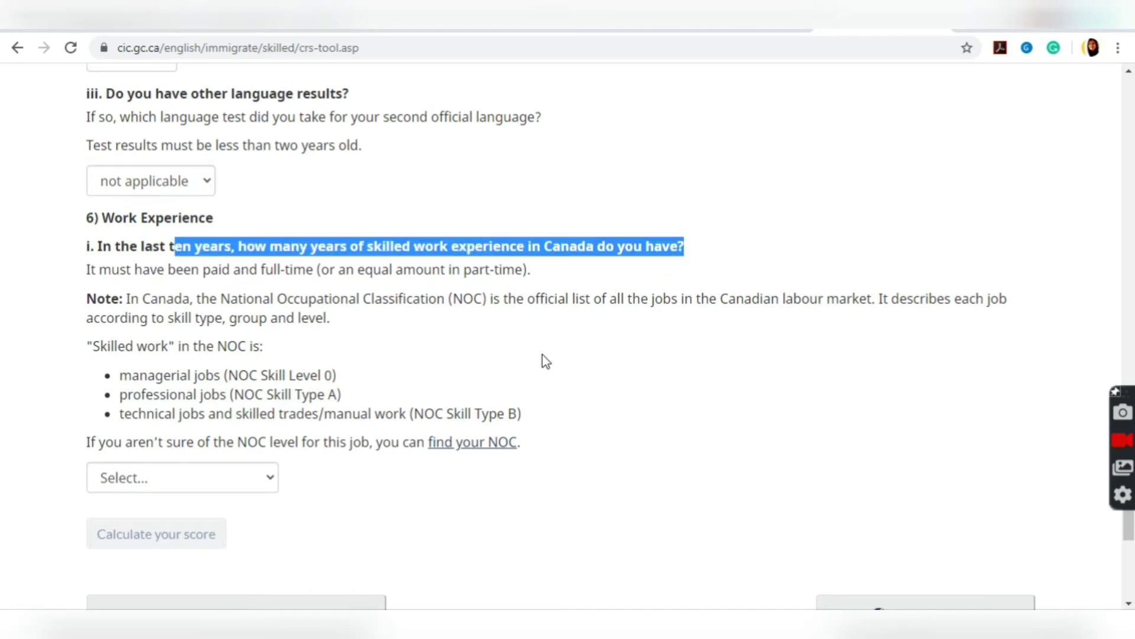
Set the skilled work experience in Canada to None or less than a year and the foreign skilled work experience to 1 year
scroll(461, 378, "down", 3)
left_click(234, 313)
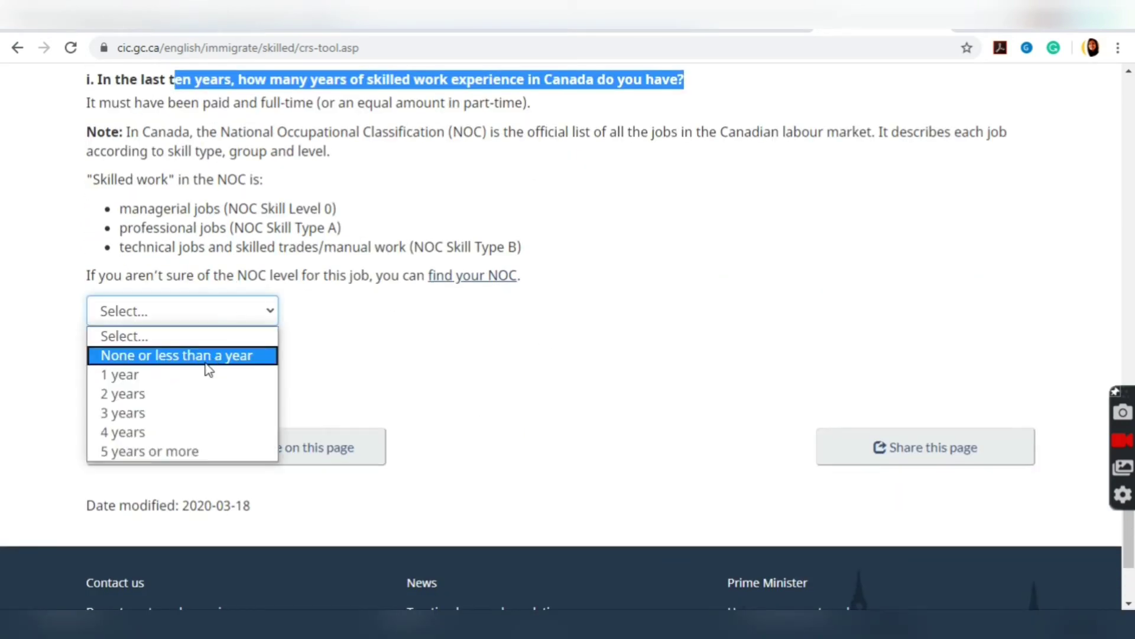
left_click(214, 356)
left_click(221, 404)
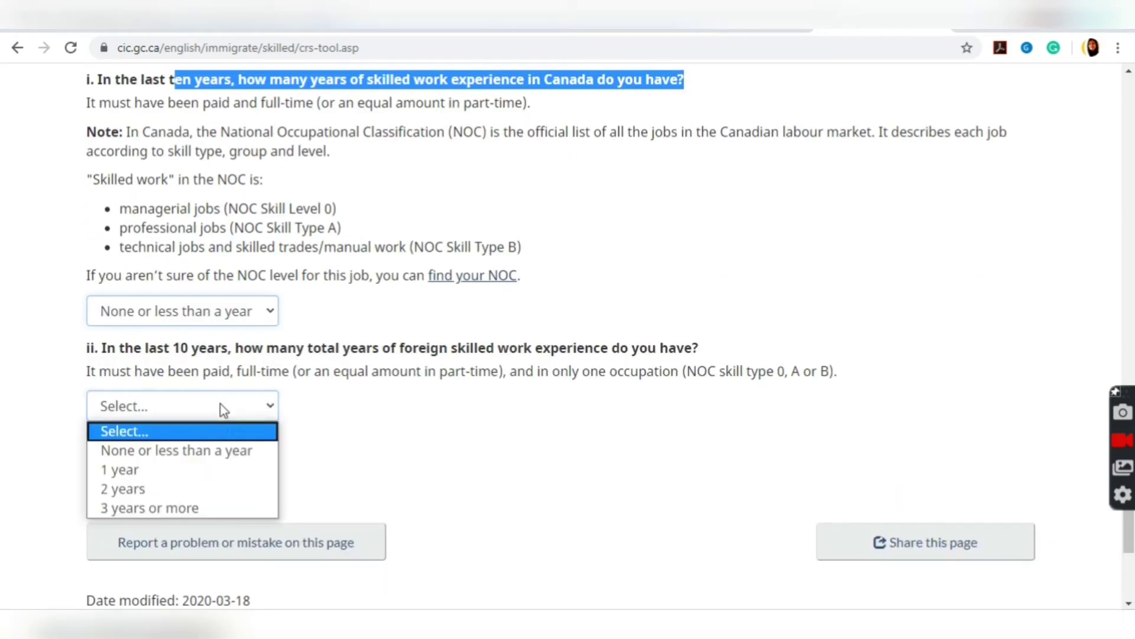
left_click(192, 470)
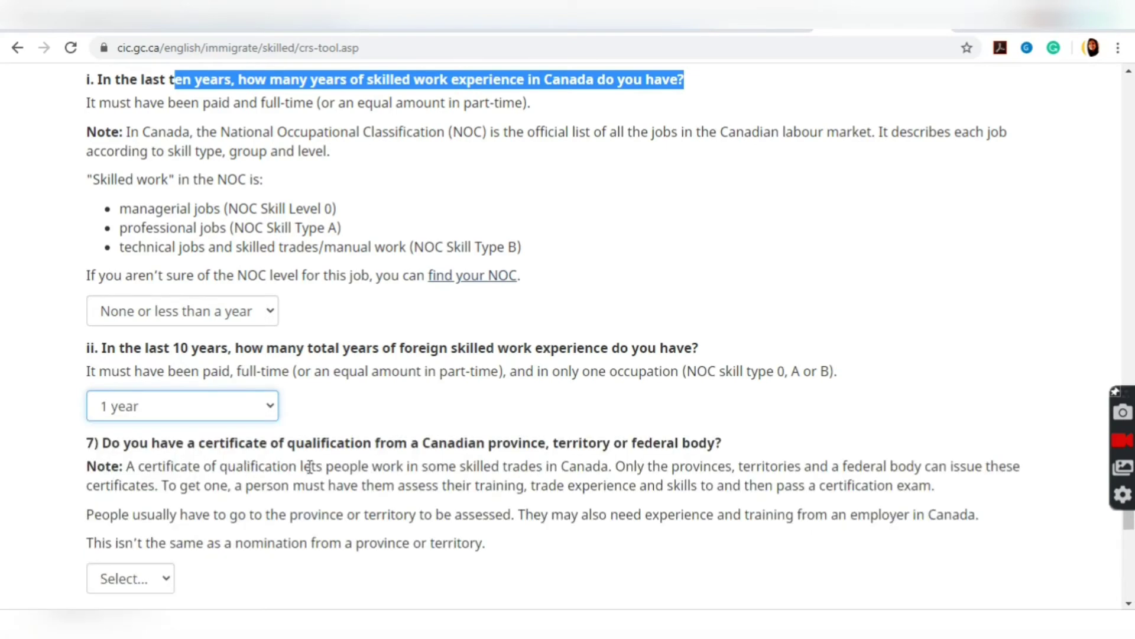
Answer No to having a certificate of qualification from a Canadian province, territory or federal body
scroll(302, 467, "down", 3)
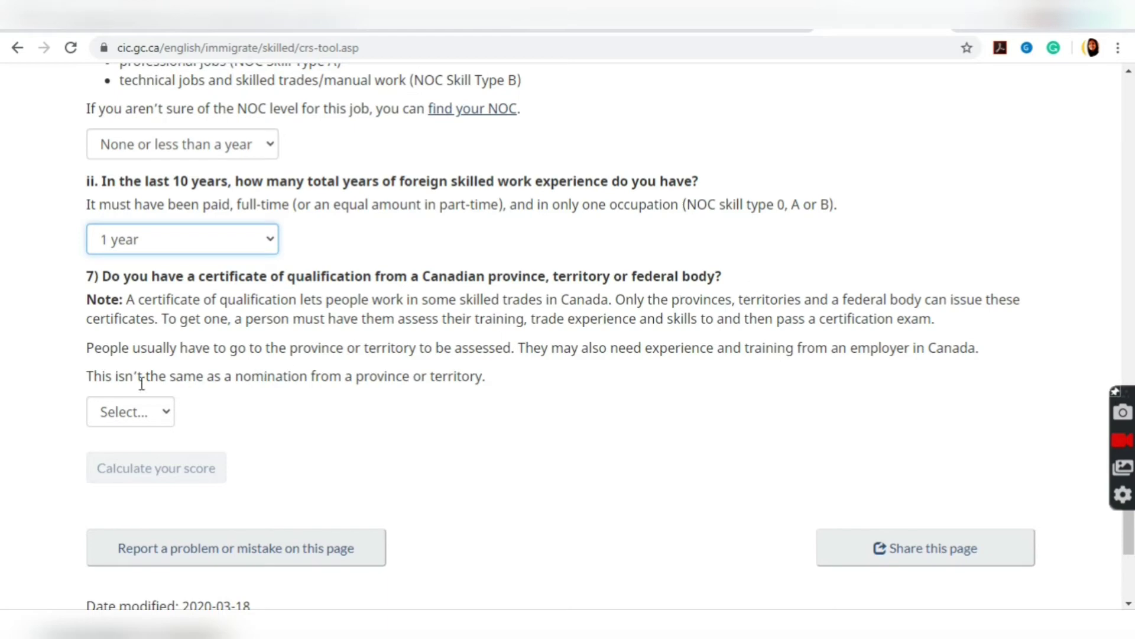
left_click(152, 413)
left_click(149, 456)
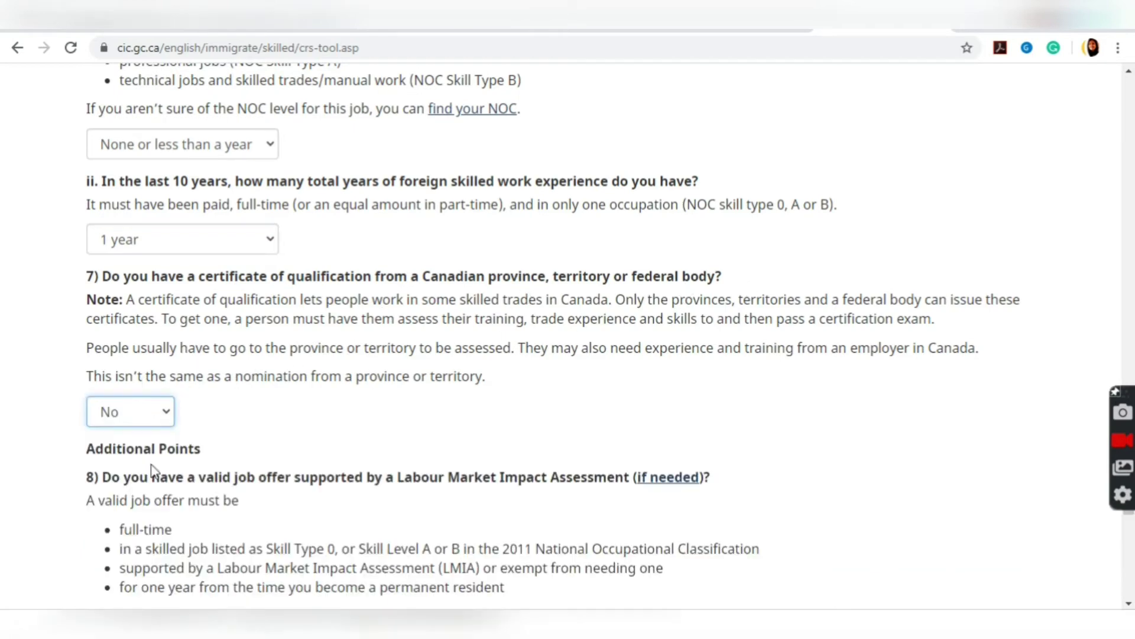
Highlight part of the job offer question, then answer No to both the valid job offer and the provincial or territorial nomination certificate
scroll(159, 495, "down", 4)
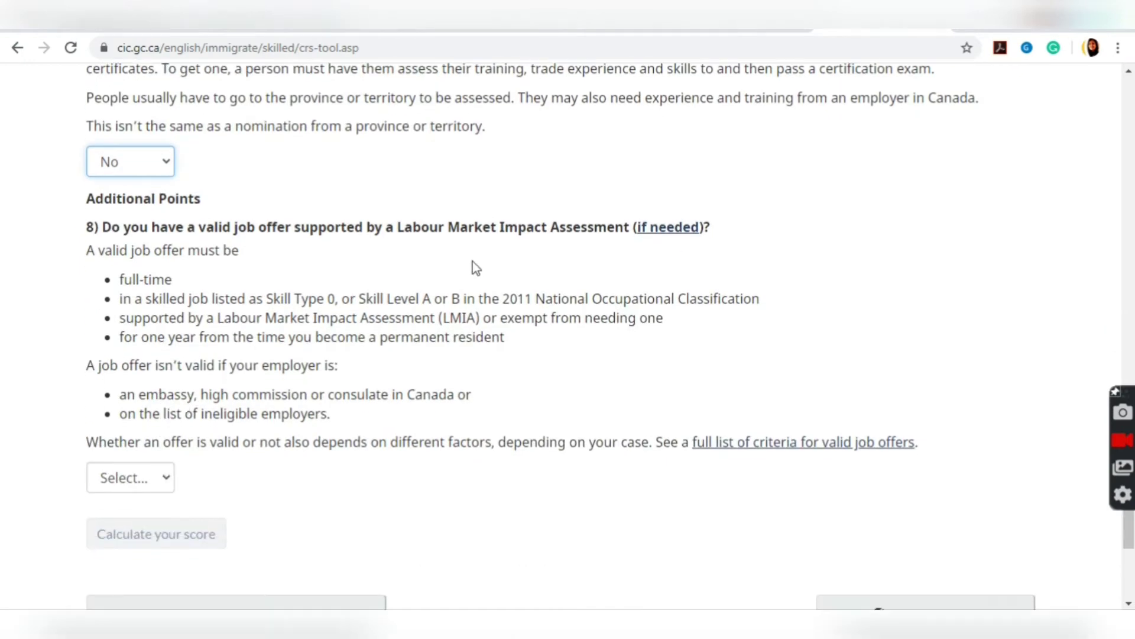
left_click_drag(260, 227, 580, 227)
left_click(170, 477)
left_click(166, 521)
scroll(210, 514, "down", 3)
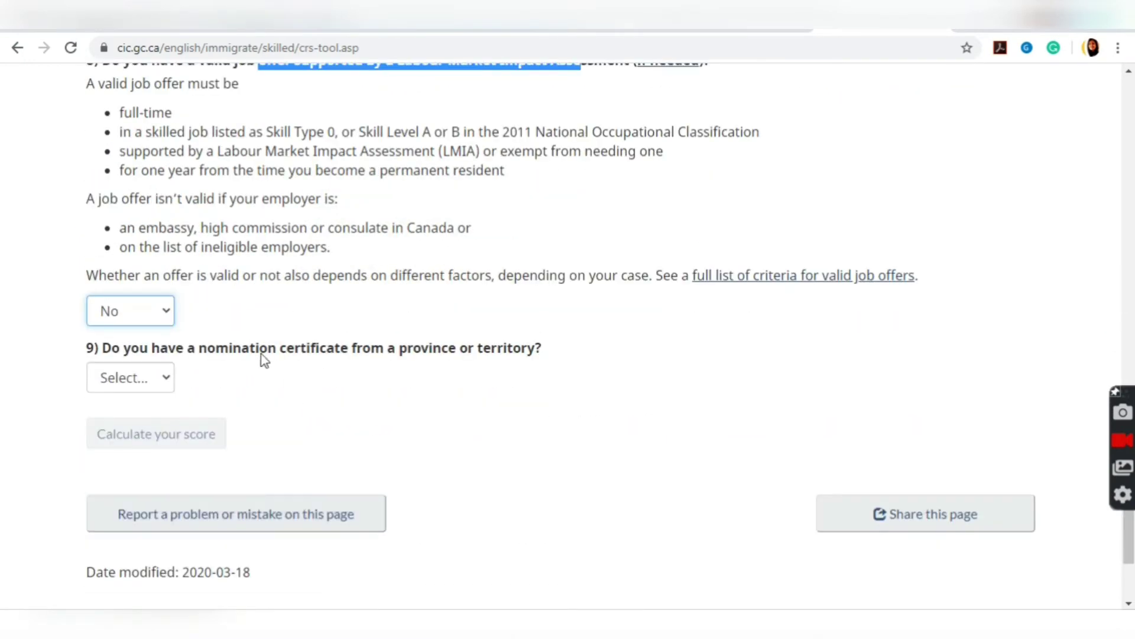
left_click(123, 374)
left_click(136, 419)
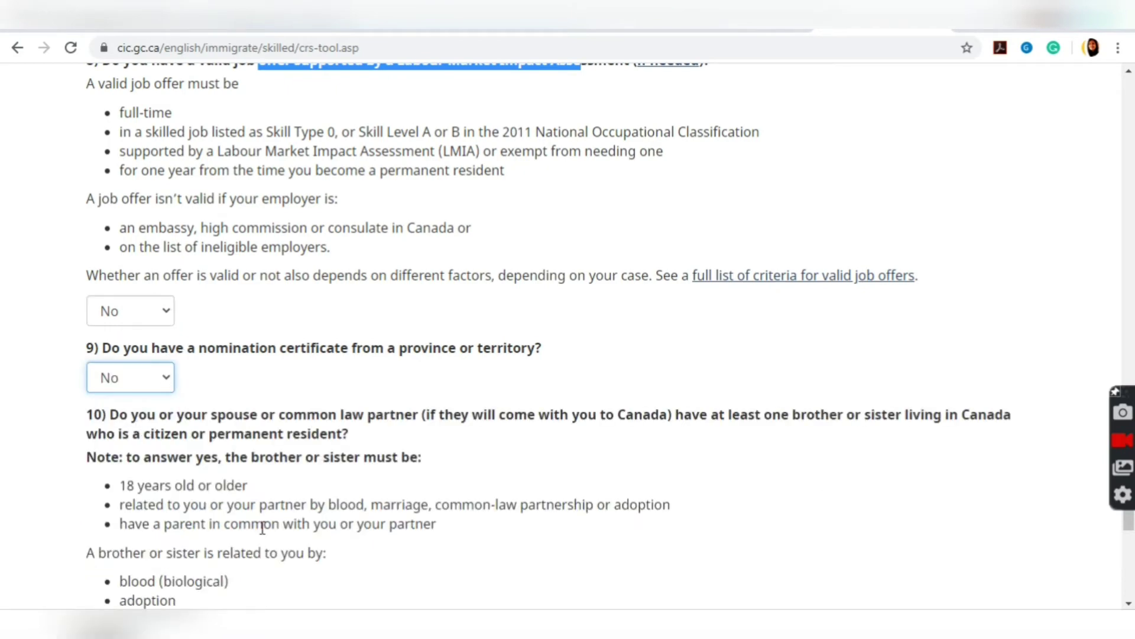
Answer No to having a brother or sister living in Canada and calculate the CRS score
scroll(263, 528, "down", 3)
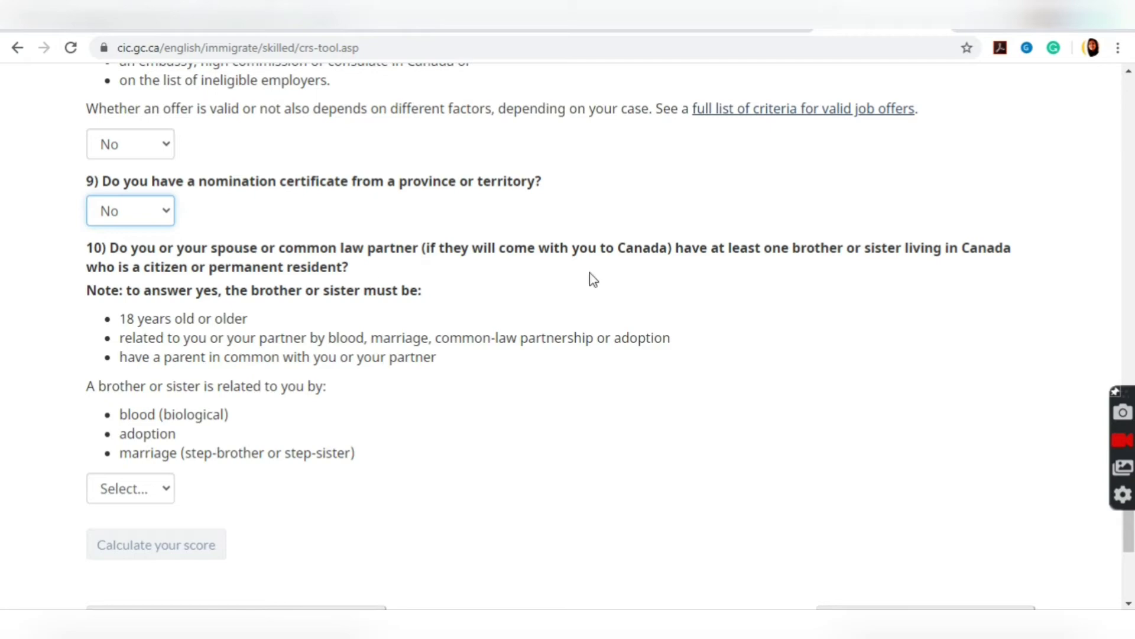
left_click(165, 490)
left_click(145, 533)
scroll(236, 514, "down", 3)
left_click(201, 381)
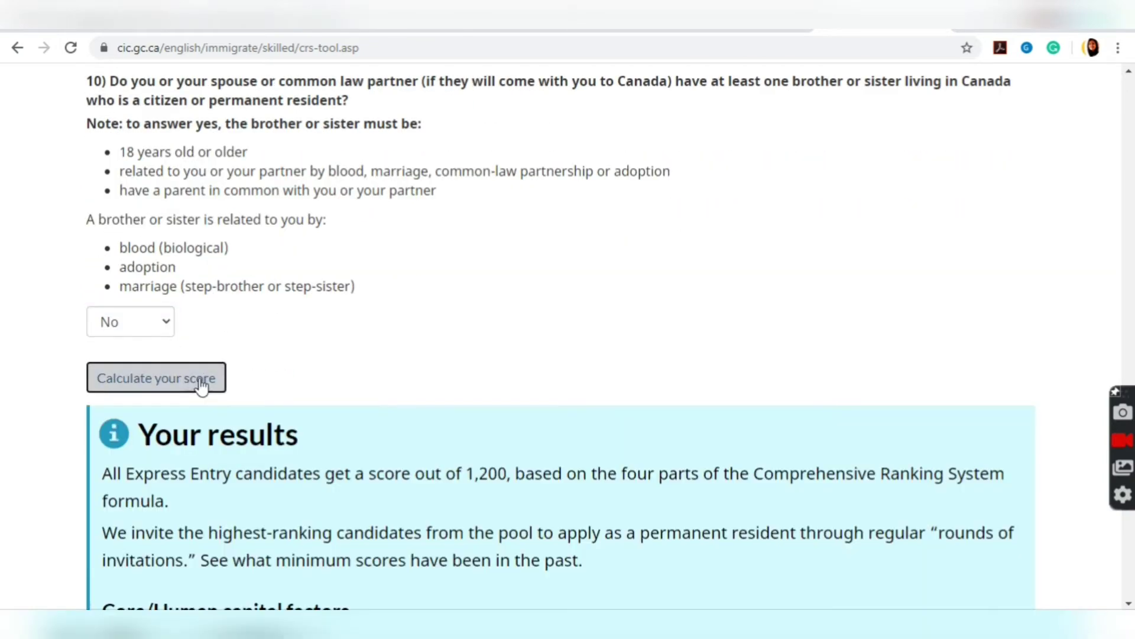
Review the score breakdown in the results and highlight the grand total value
scroll(442, 505, "down", 8)
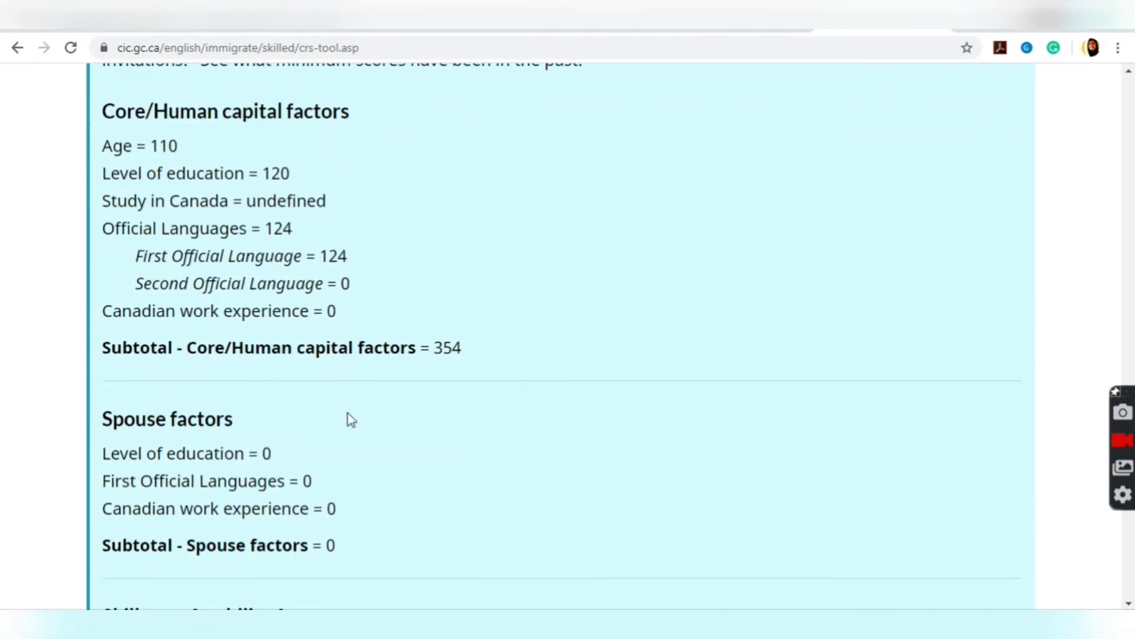
scroll(427, 401, "down", 15)
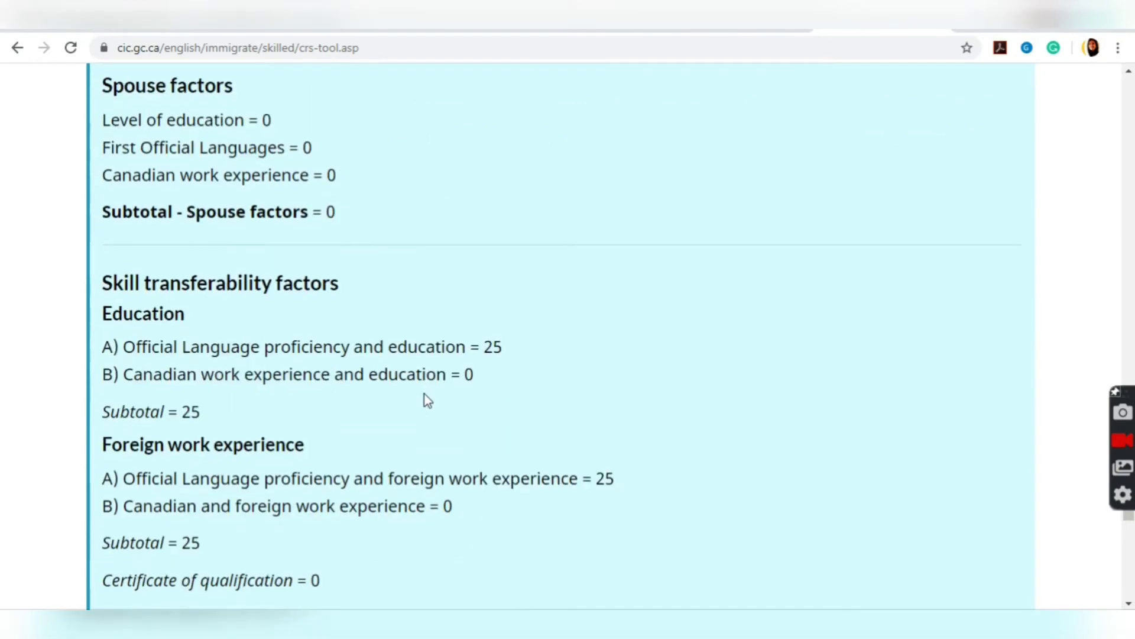
double_click(229, 399)
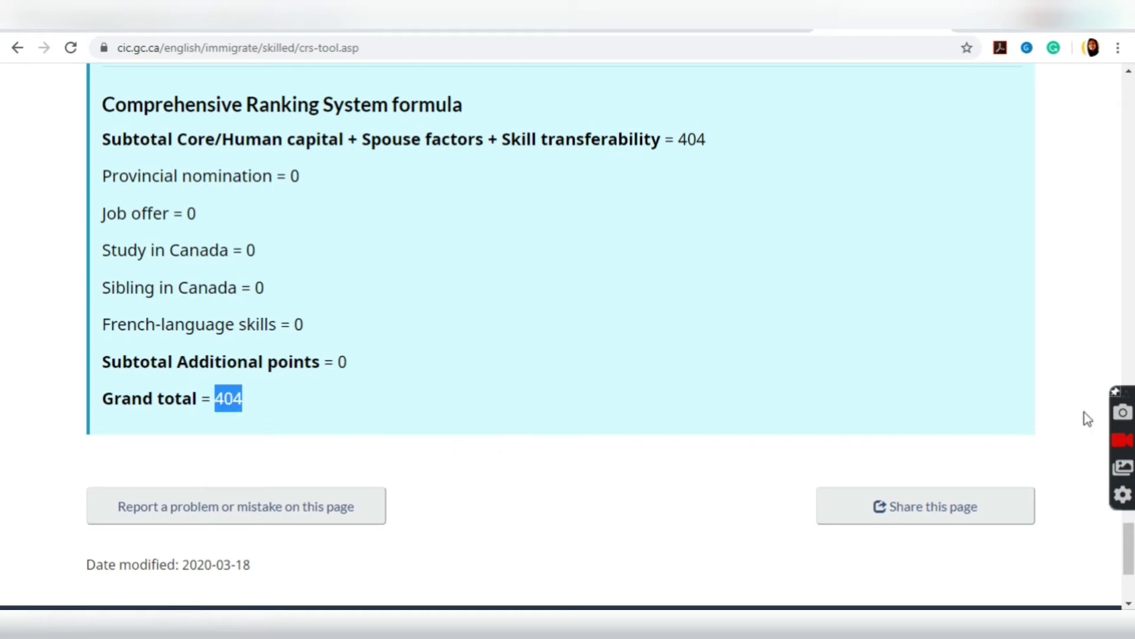
left_click(1123, 442)
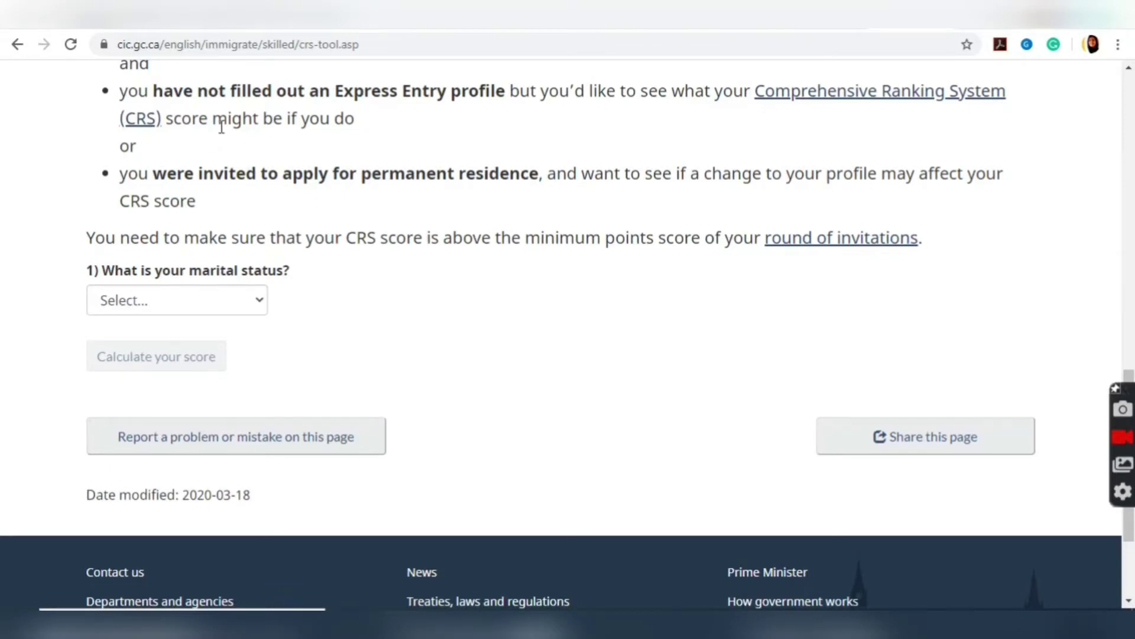
Set the marital status to Married, with a spouse who is not a Canadian citizen or permanent resident but will come along to Canada
left_click(227, 295)
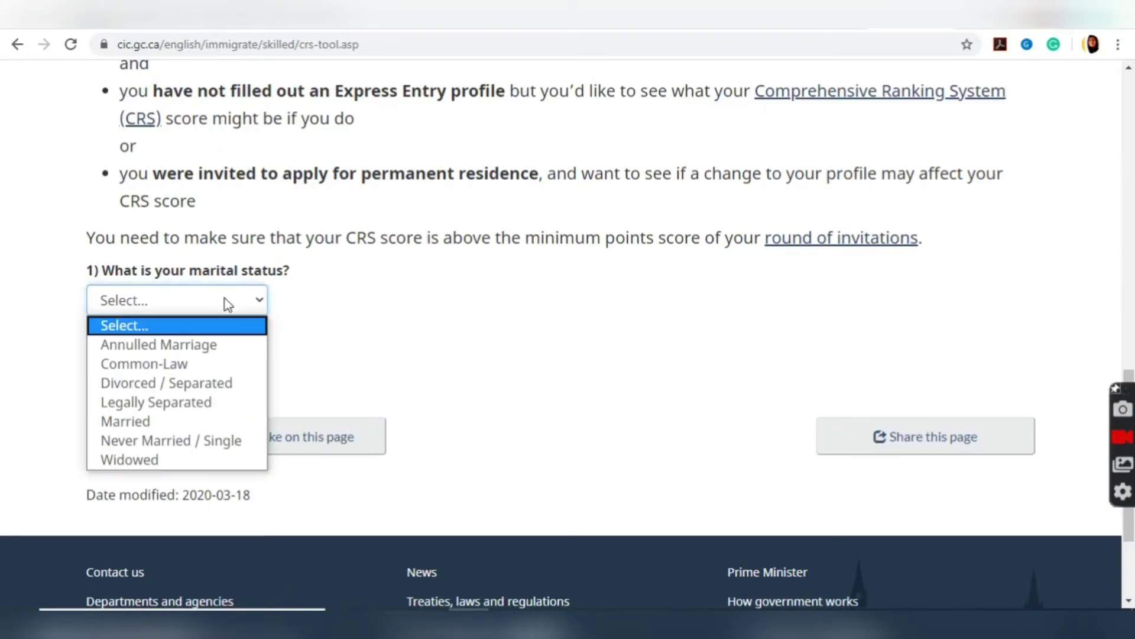
left_click(202, 419)
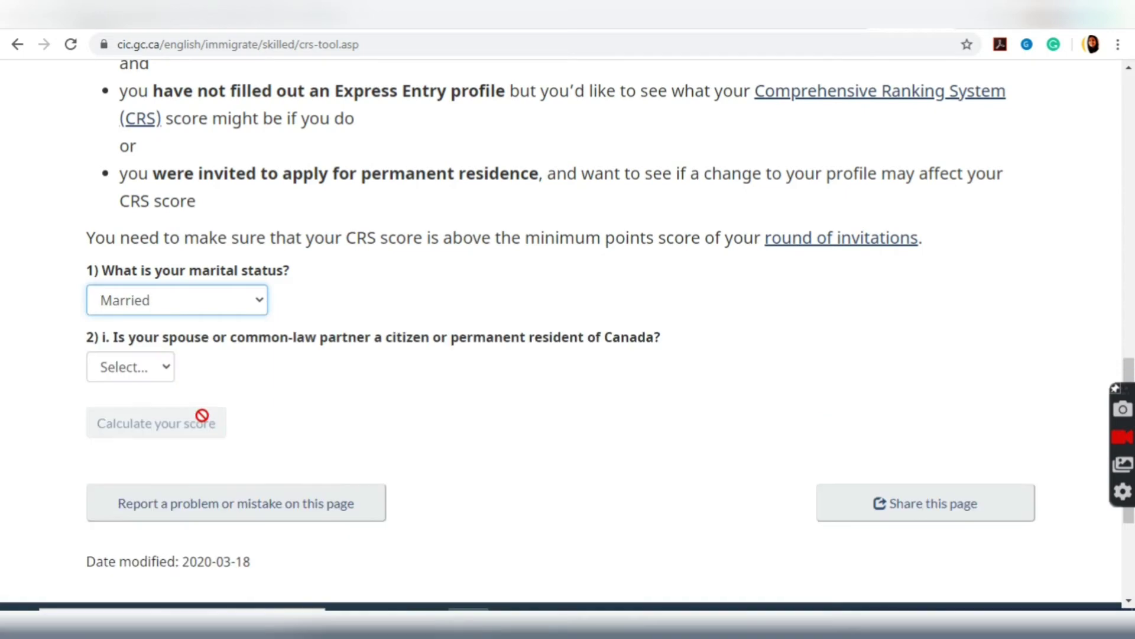
left_click(172, 372)
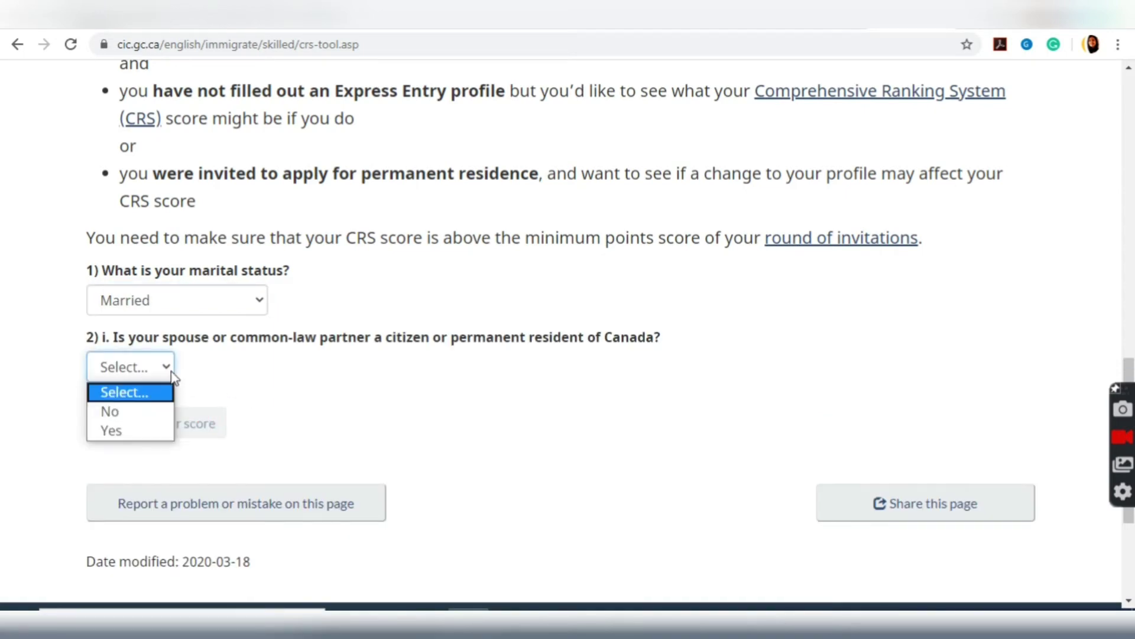
left_click(141, 414)
left_click(140, 434)
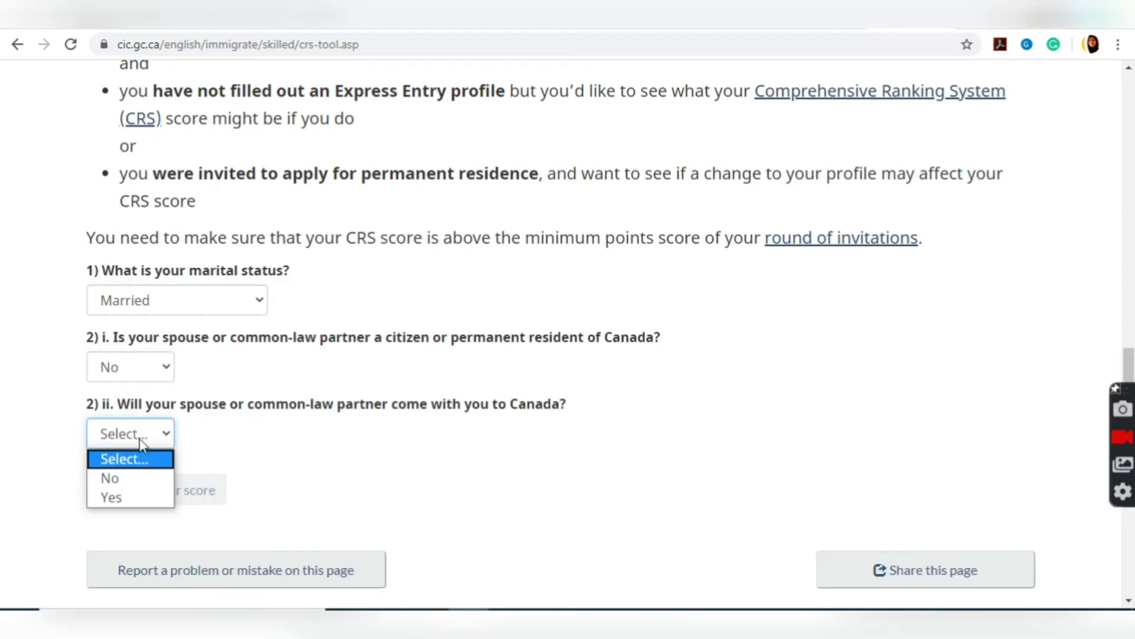
left_click(132, 495)
Set the candidate's age to 25 years of age
scroll(311, 447, "down", 6)
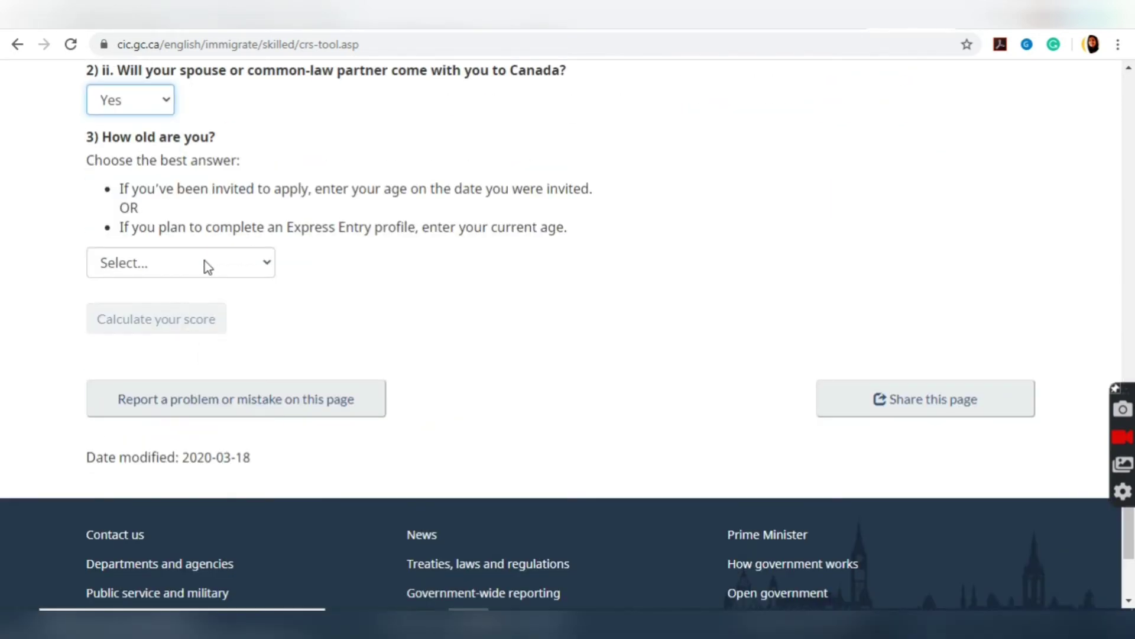
left_click(208, 265)
left_click(168, 461)
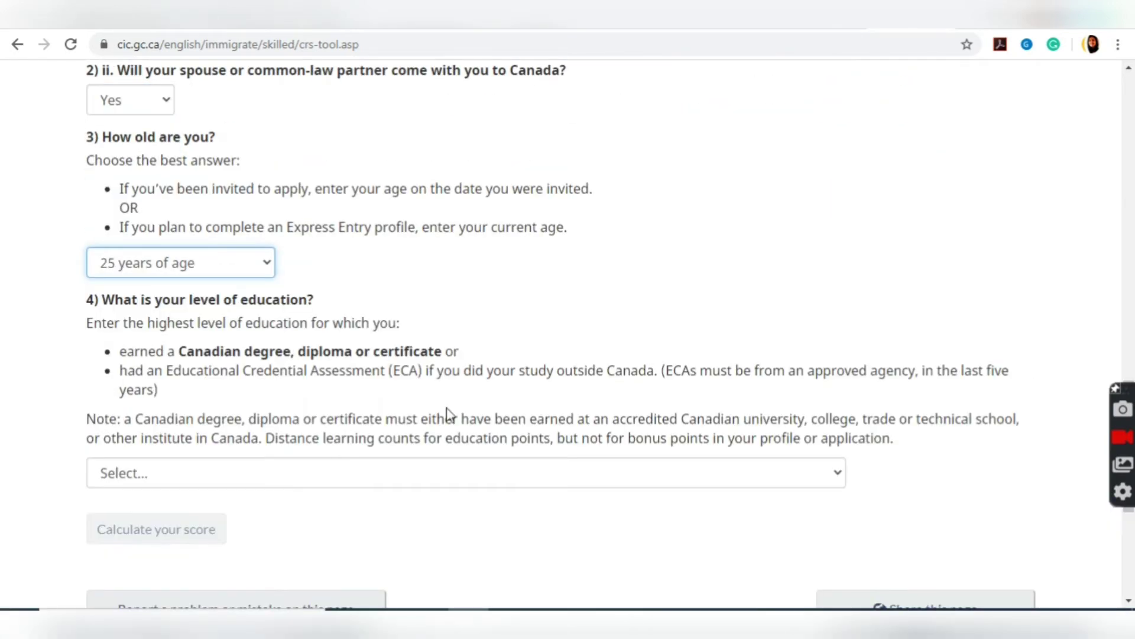
Set the level of education to Bachelor's degree and answer No to having earned a Canadian degree, diploma or certificate
scroll(443, 406, "down", 2)
left_click(299, 388)
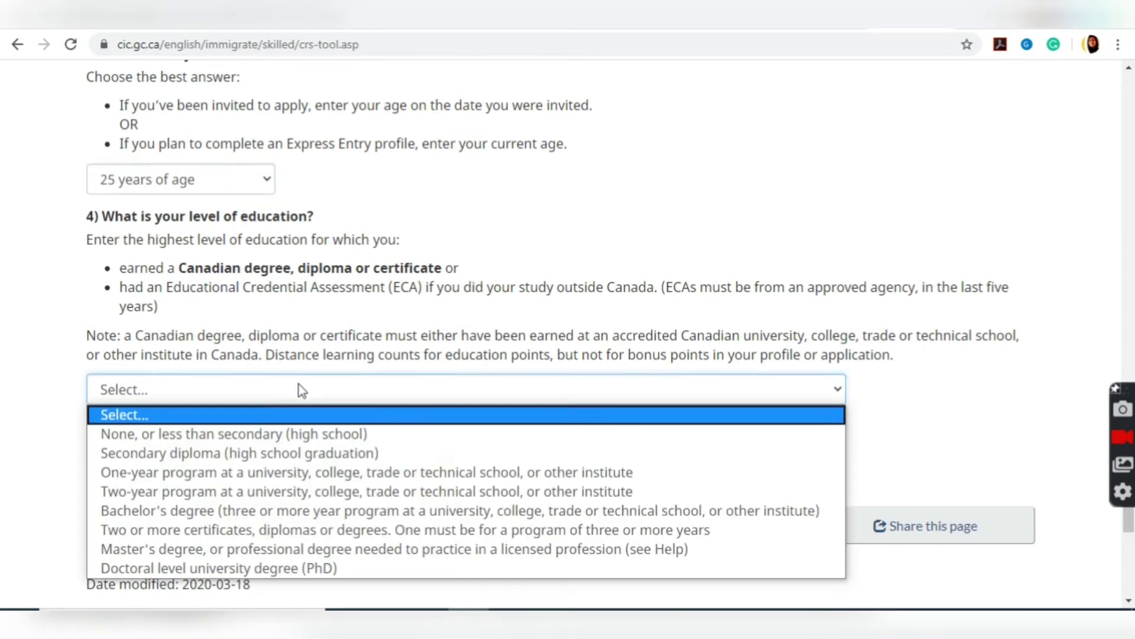
left_click(223, 509)
scroll(285, 442, "down", 3)
left_click(158, 414)
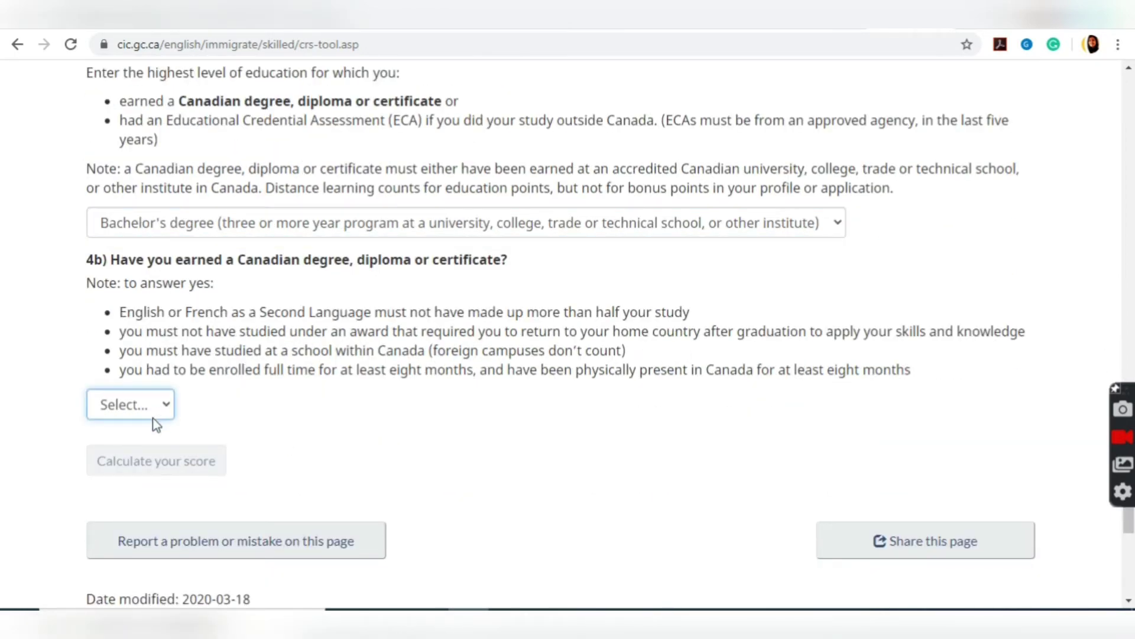
left_click(158, 414)
left_click(140, 452)
Answer Yes to the test results being less than two years old and choose IELTS as the first official language test
scroll(140, 465, "down", 3)
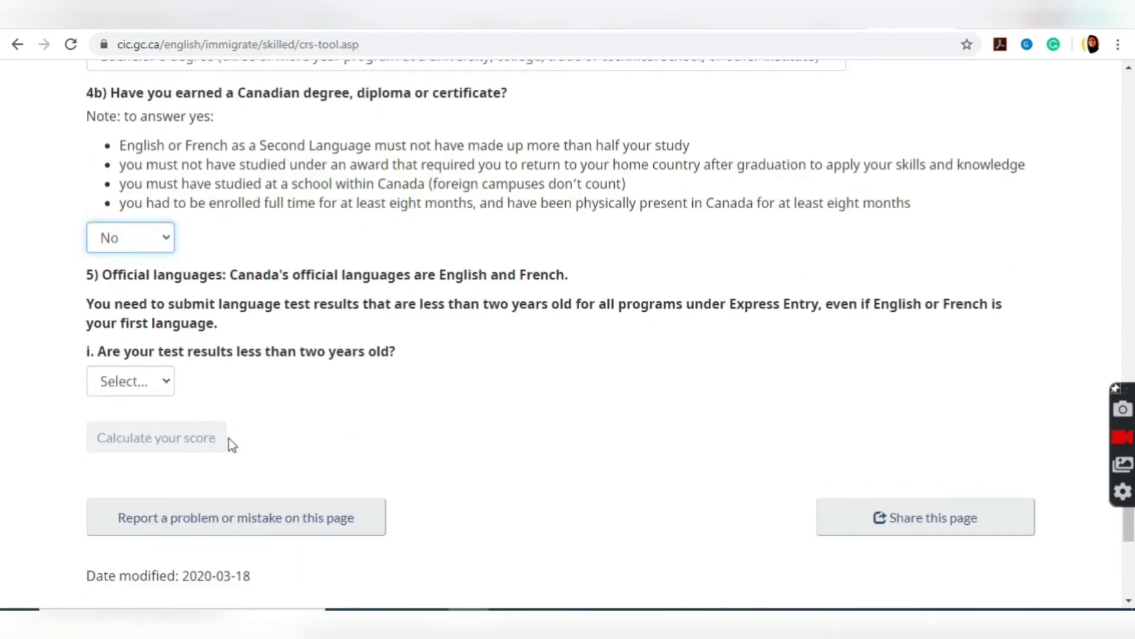
left_click(129, 383)
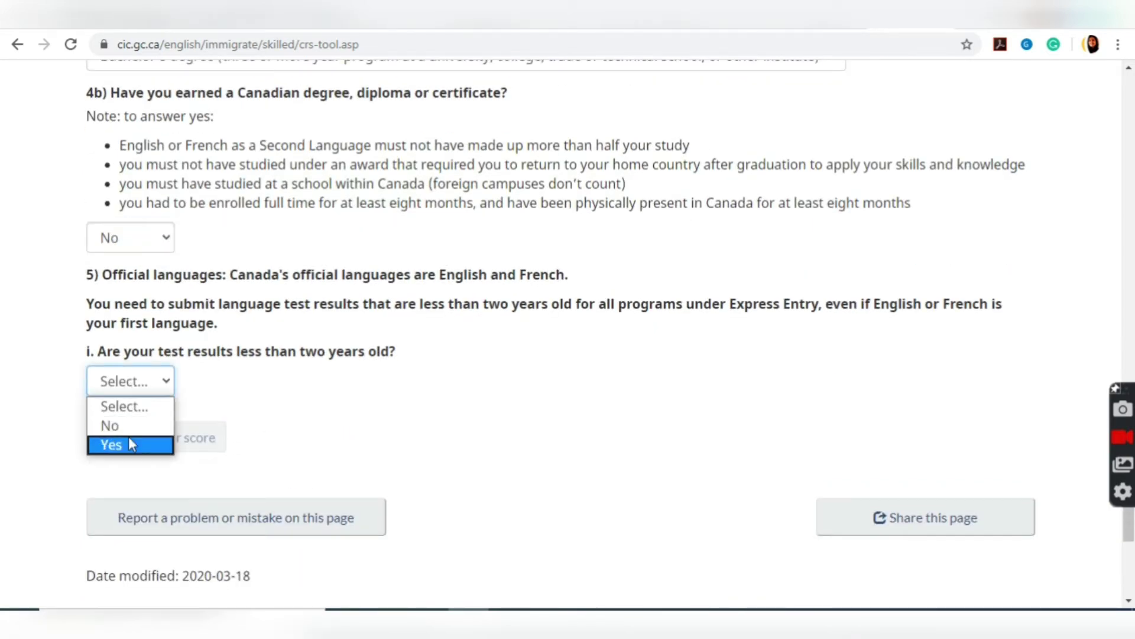
left_click(132, 445)
left_click(137, 447)
left_click(144, 512)
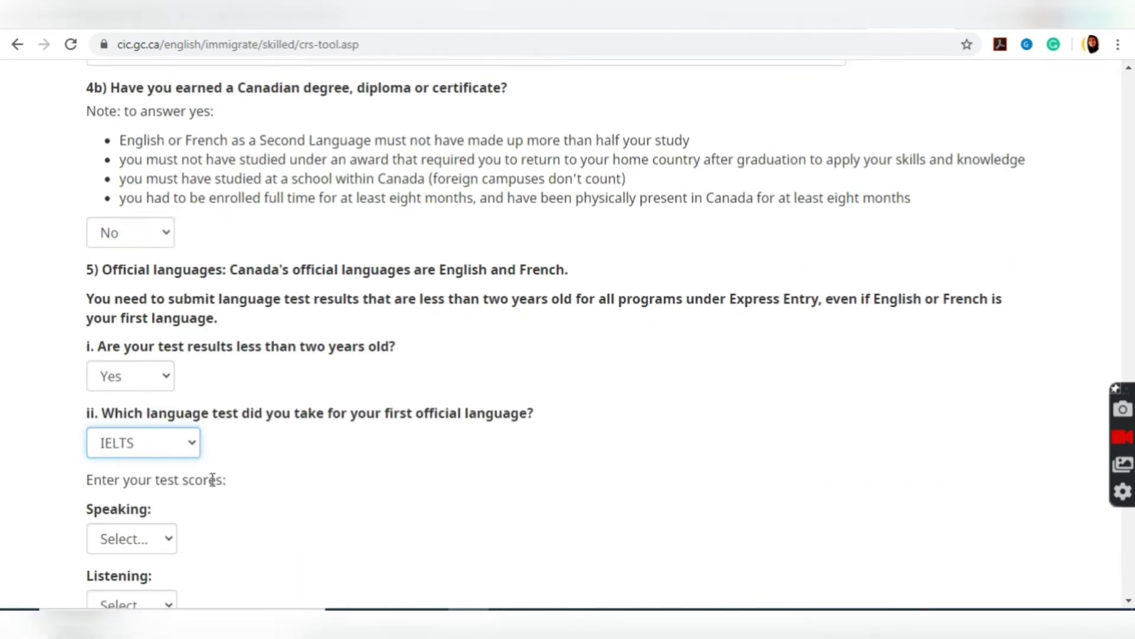
Enter the IELTS scores: Listening 8.0, Speaking 7.0, Reading 7.0 - 7.5 and Writing 7.0
scroll(189, 461, "down", 4)
left_click(154, 362)
left_click(113, 423)
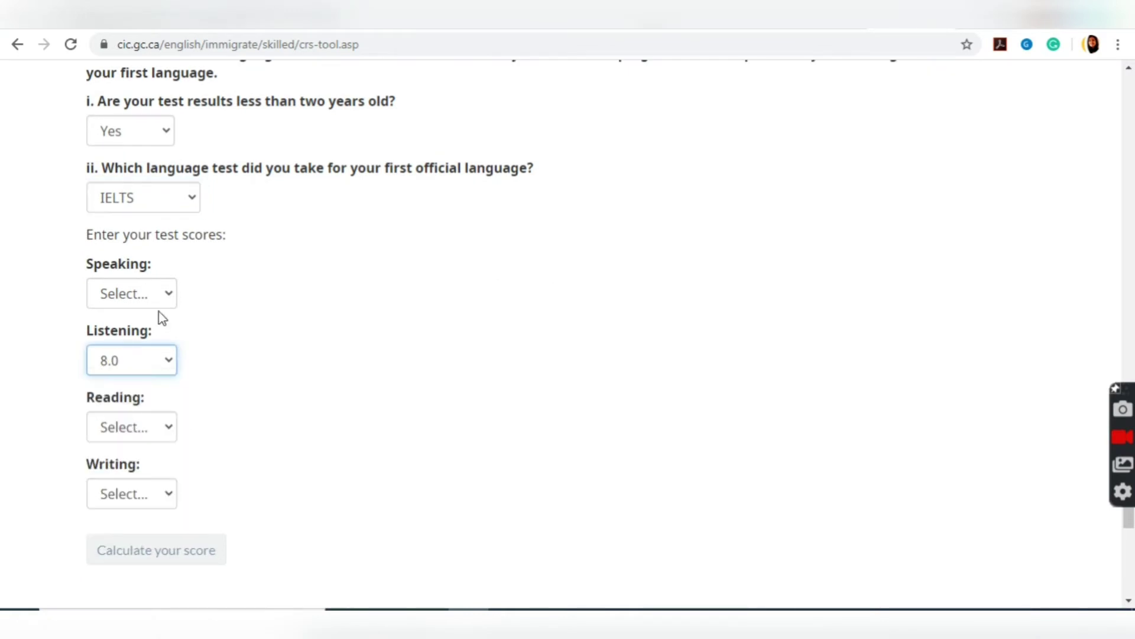
left_click(150, 294)
left_click(142, 357)
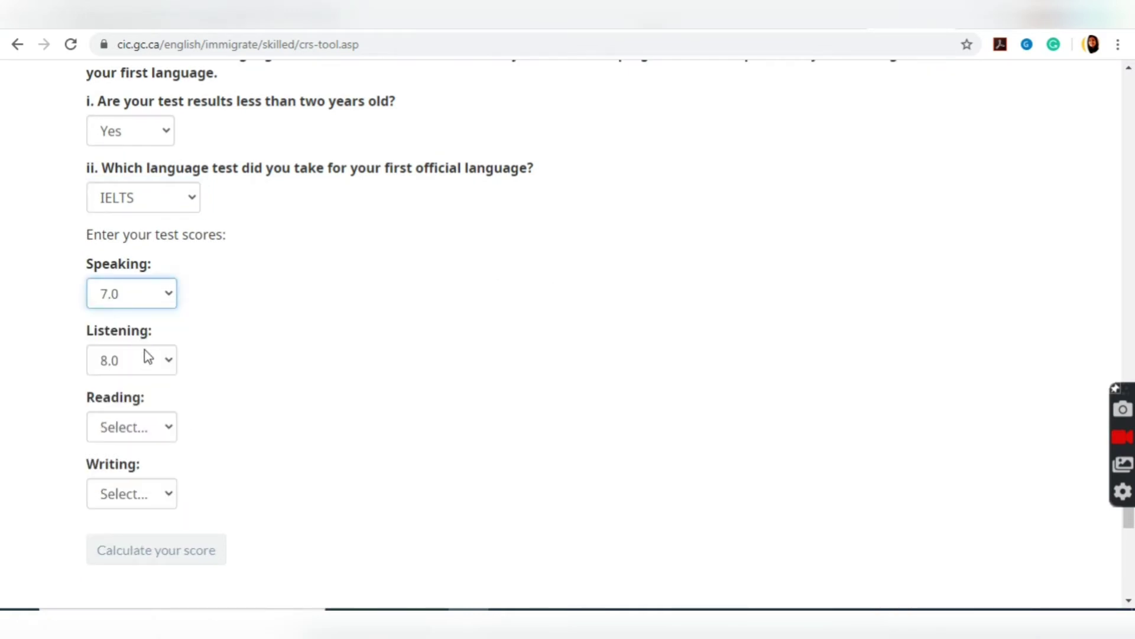
left_click(144, 433)
left_click(142, 296)
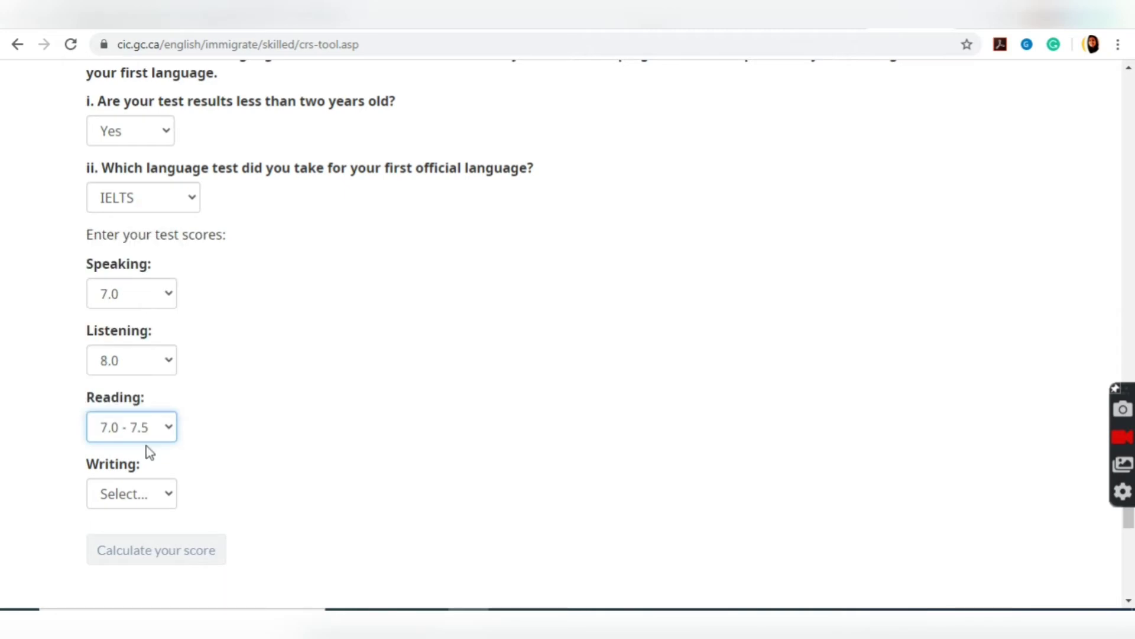
left_click(130, 489)
left_click(144, 361)
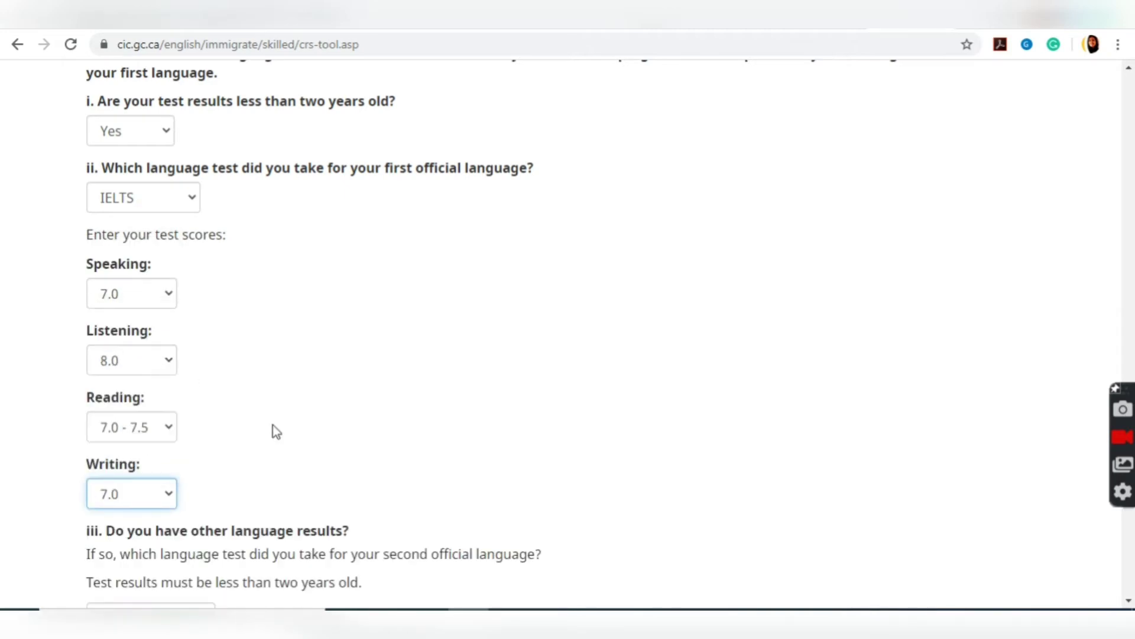
Set the second official language test to not applicable
scroll(272, 425, "down", 5)
left_click(187, 286)
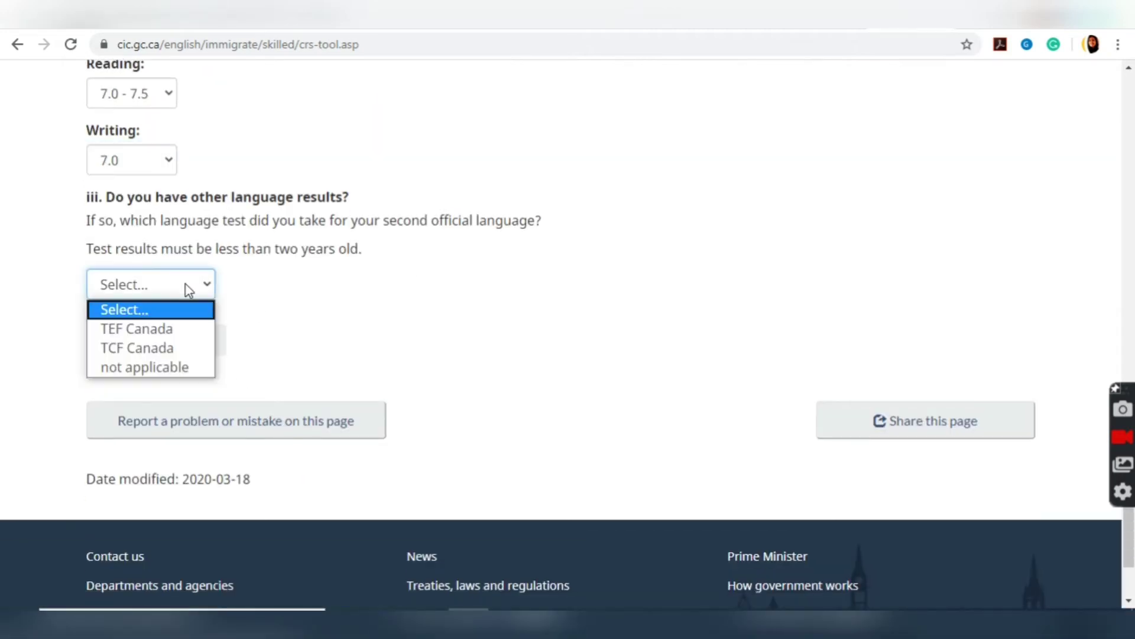
left_click(182, 365)
Set the Canadian skilled work experience to None or less than a year and the foreign skilled work experience to 1 year
scroll(188, 366, "down", 1)
scroll(188, 367, "down", 2)
left_click(181, 421)
left_click(183, 465)
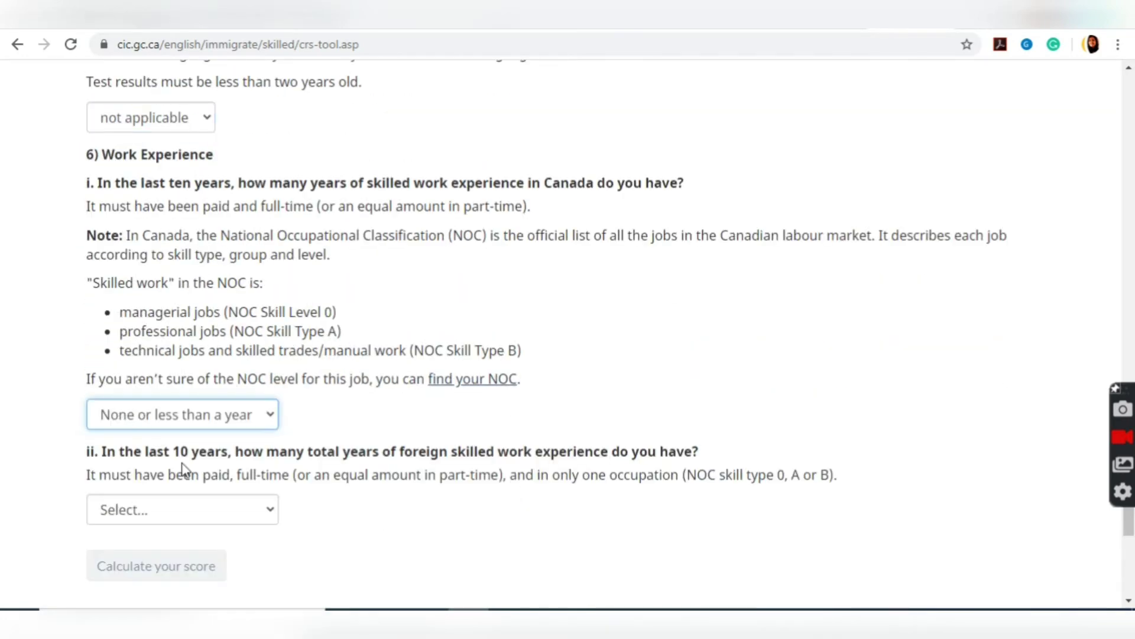
scroll(218, 426, "down", 2)
left_click(232, 343)
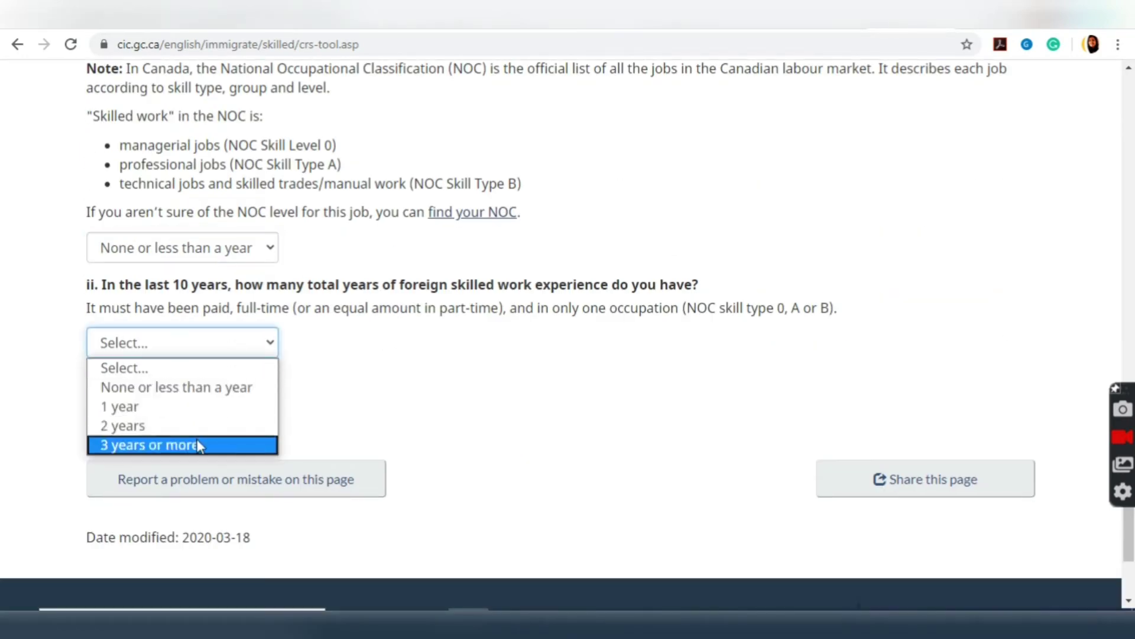
left_click(214, 408)
Answer No to the question about holding a certificate of qualification from a Canadian province, territory or federal body
scroll(215, 402, "down", 3)
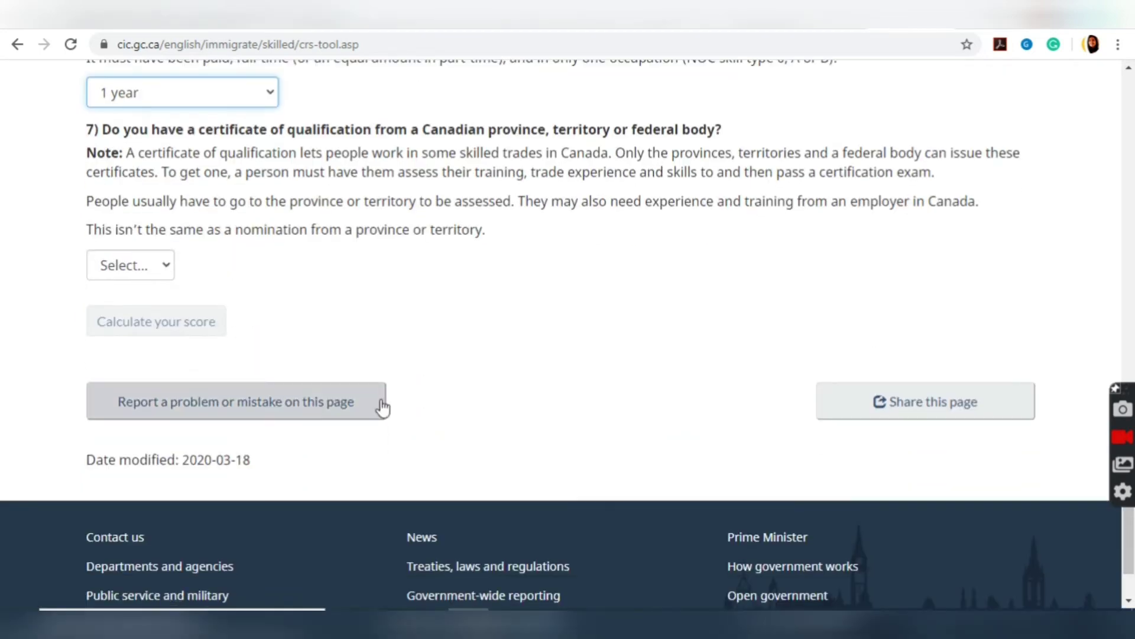
right_click(163, 264)
right_click(155, 308)
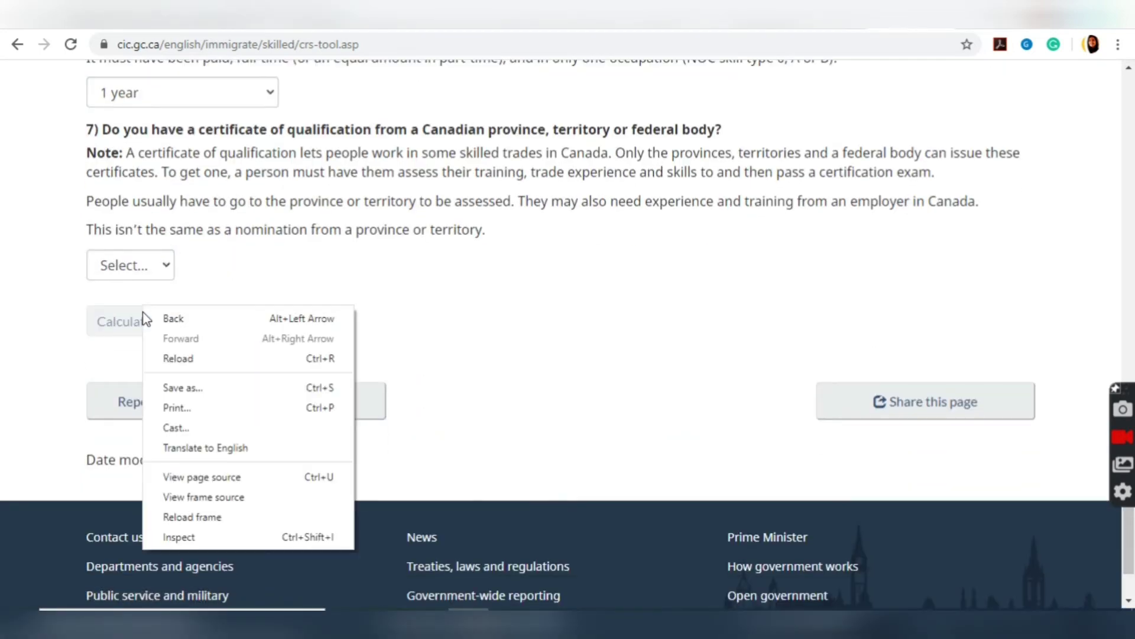
left_click(155, 265)
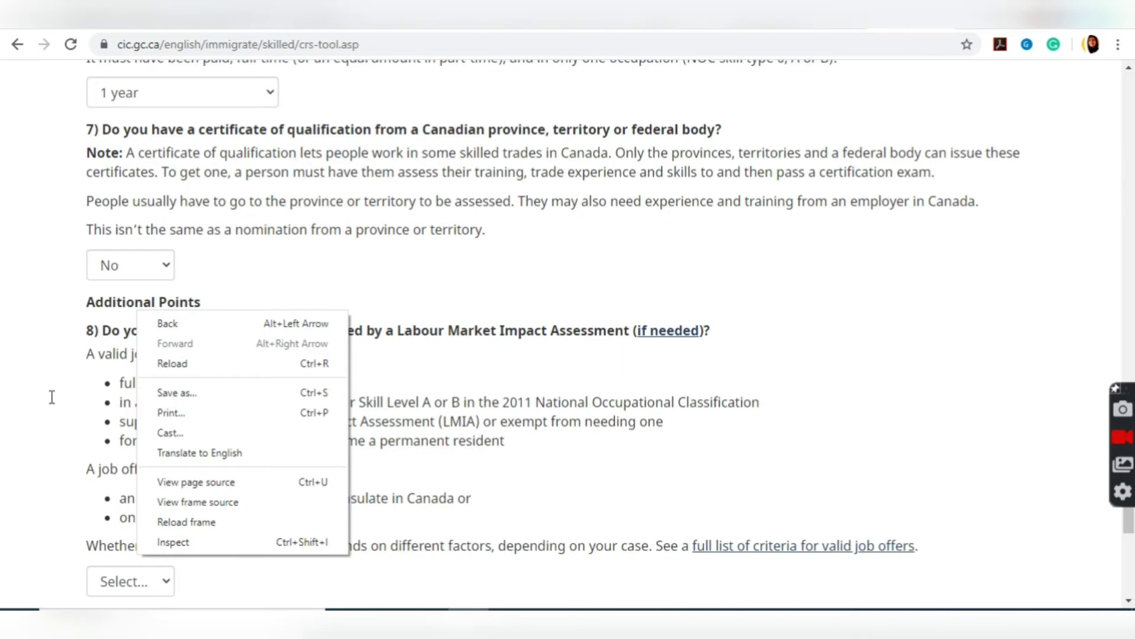
Answer No to having a valid job offer and No to having a provincial or territorial nomination certificate
left_click(51, 396)
scroll(51, 396, "down", 3)
left_click(172, 421)
left_click(159, 458)
scroll(229, 405, "down", 3)
left_click(152, 318)
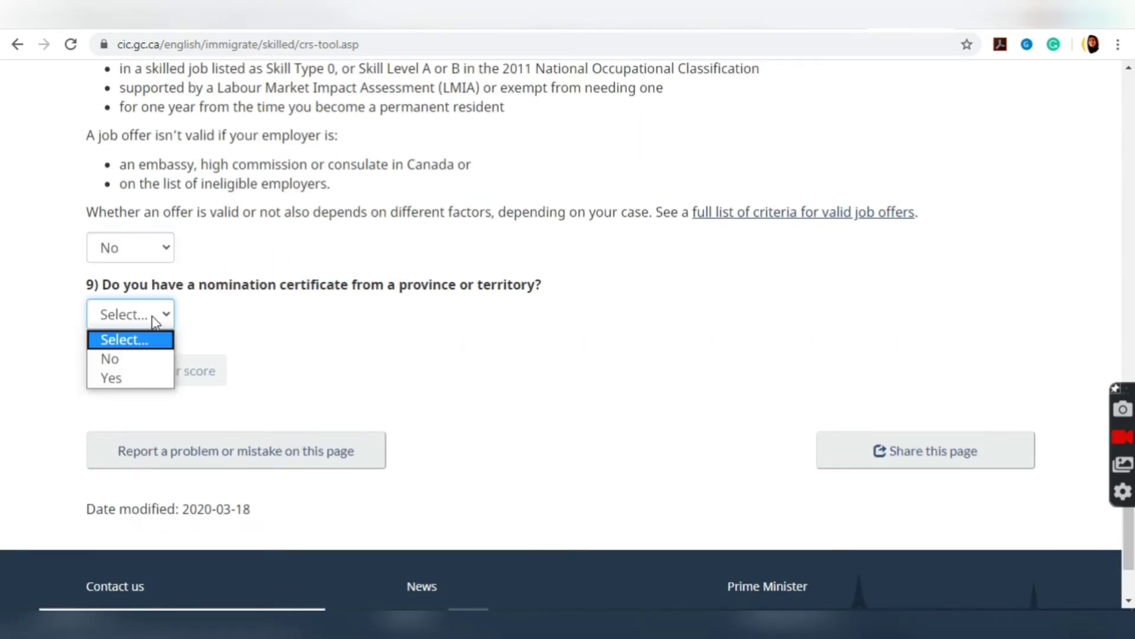
left_click(139, 358)
Answer No to the question about having a brother or sister in Canada
scroll(141, 363, "down", 1)
scroll(141, 363, "down", 5)
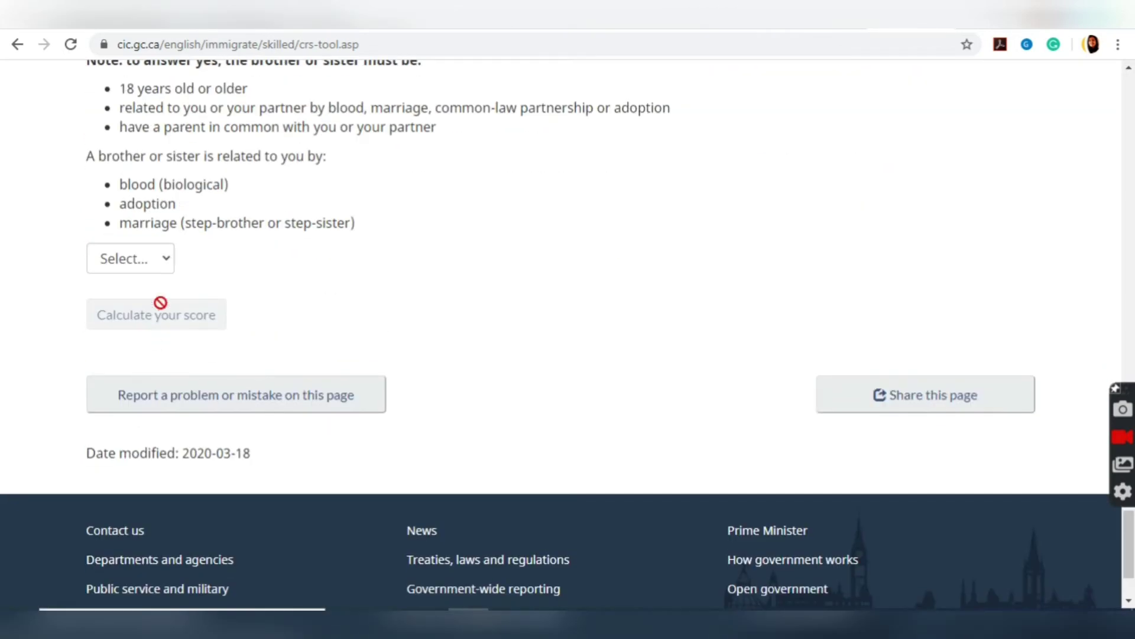
left_click(157, 261)
left_click(130, 303)
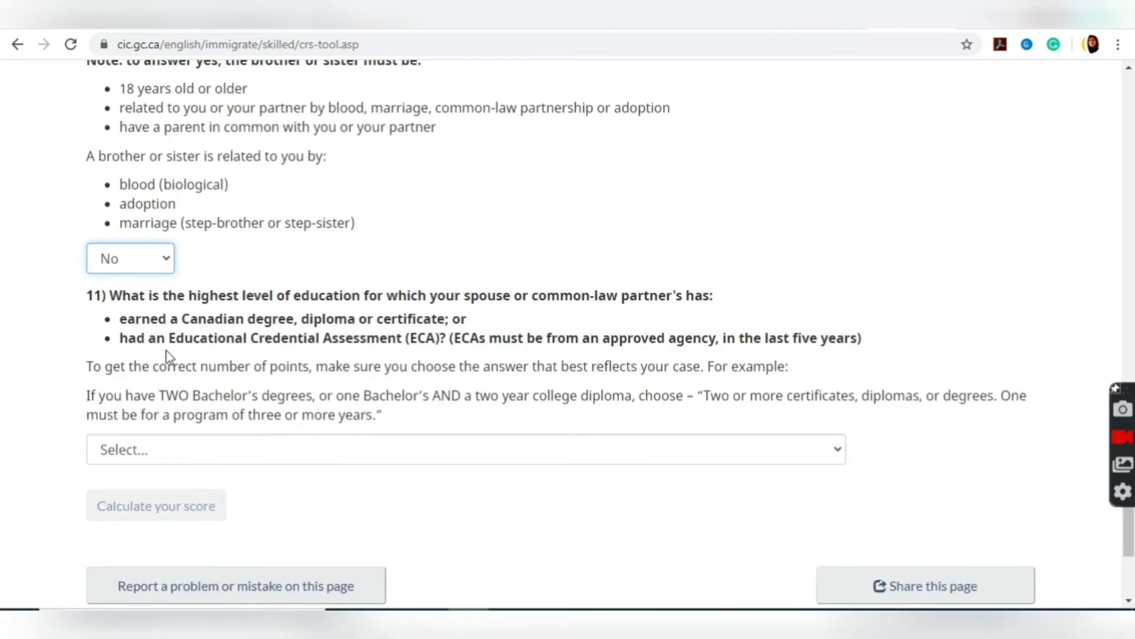
Set the spouse's education to Bachelor's degree and the spouse's Canadian skilled work experience to None or less than a year
scroll(167, 355, "down", 2)
left_click(181, 368)
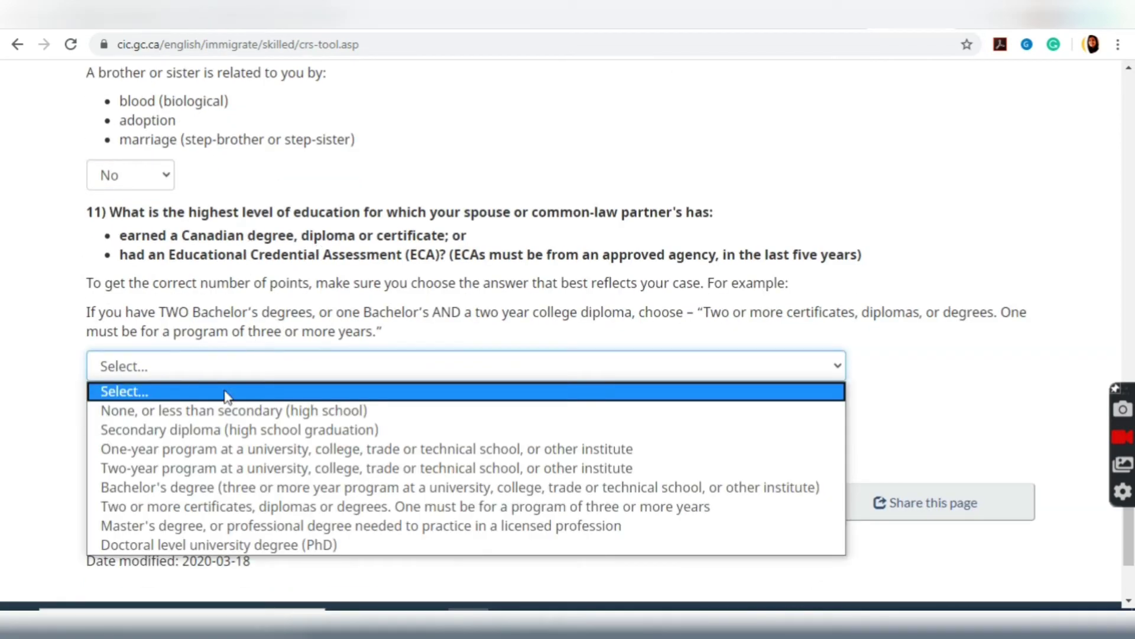
left_click(198, 487)
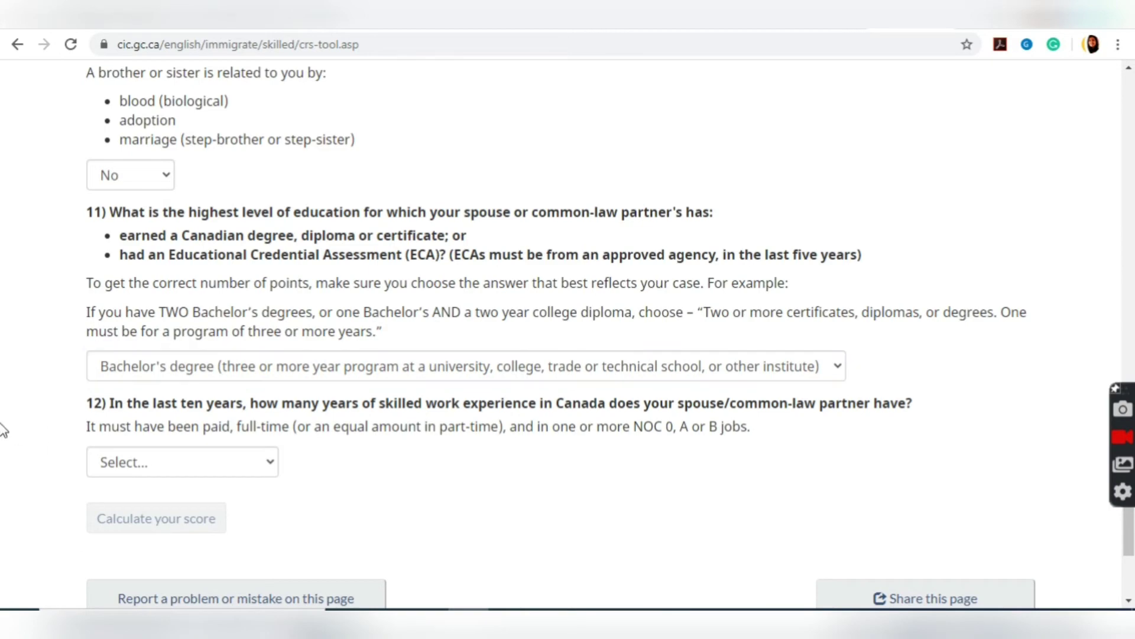
scroll(127, 375, "down", 3)
left_click(182, 297)
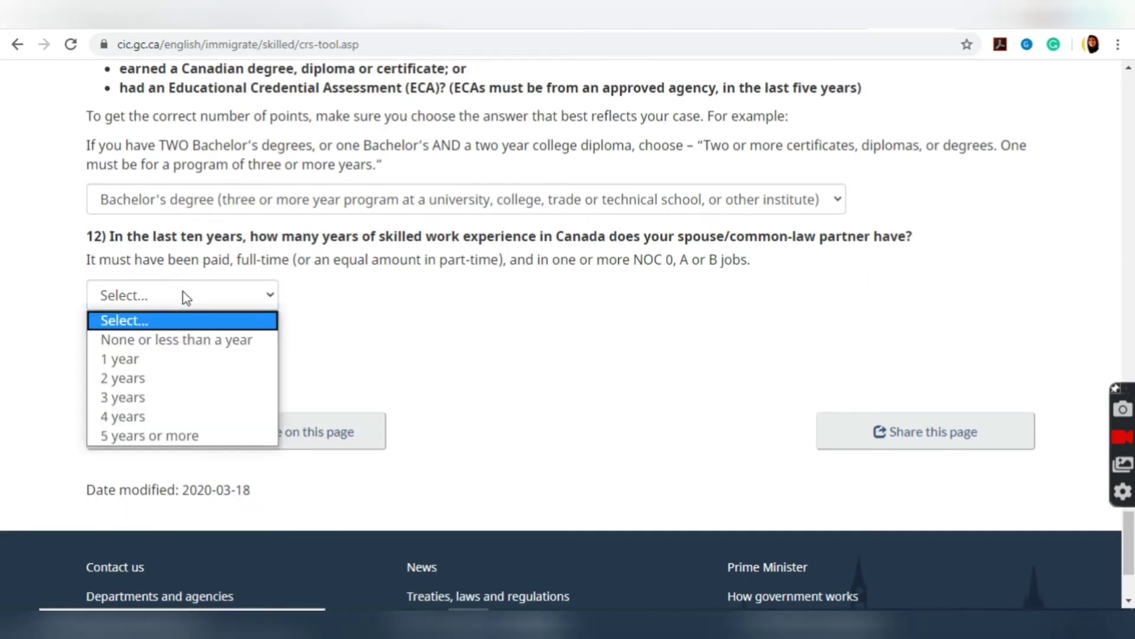
left_click(183, 338)
Choose IELTS as the spouse's language test and enter Speaking 7.0 and Listening 7.5
scroll(201, 346, "down", 3)
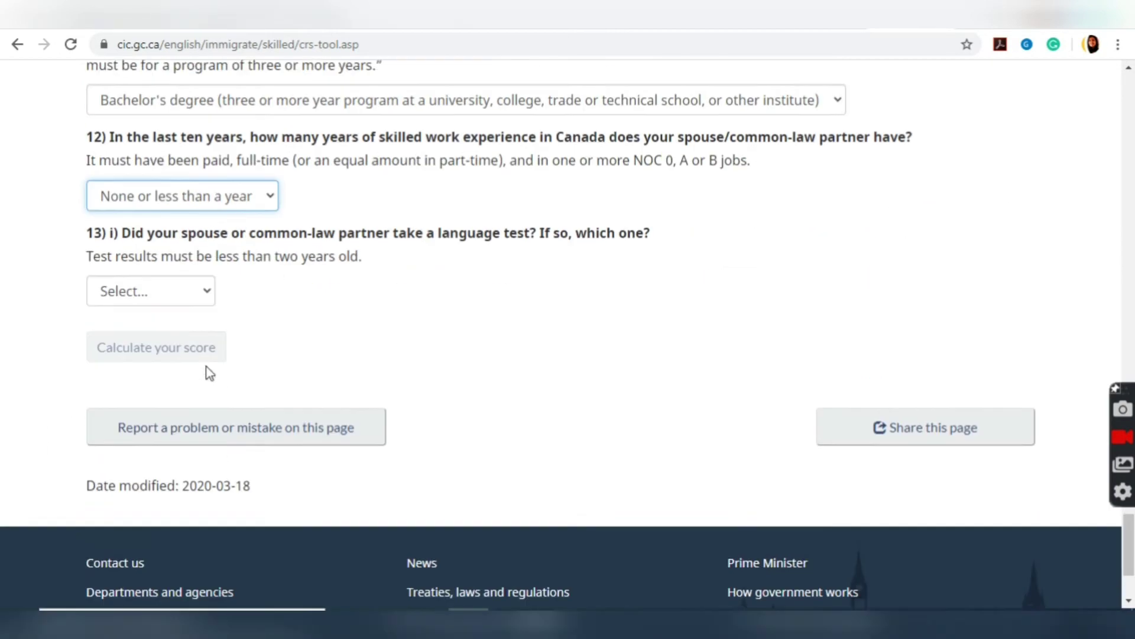
left_click(195, 226)
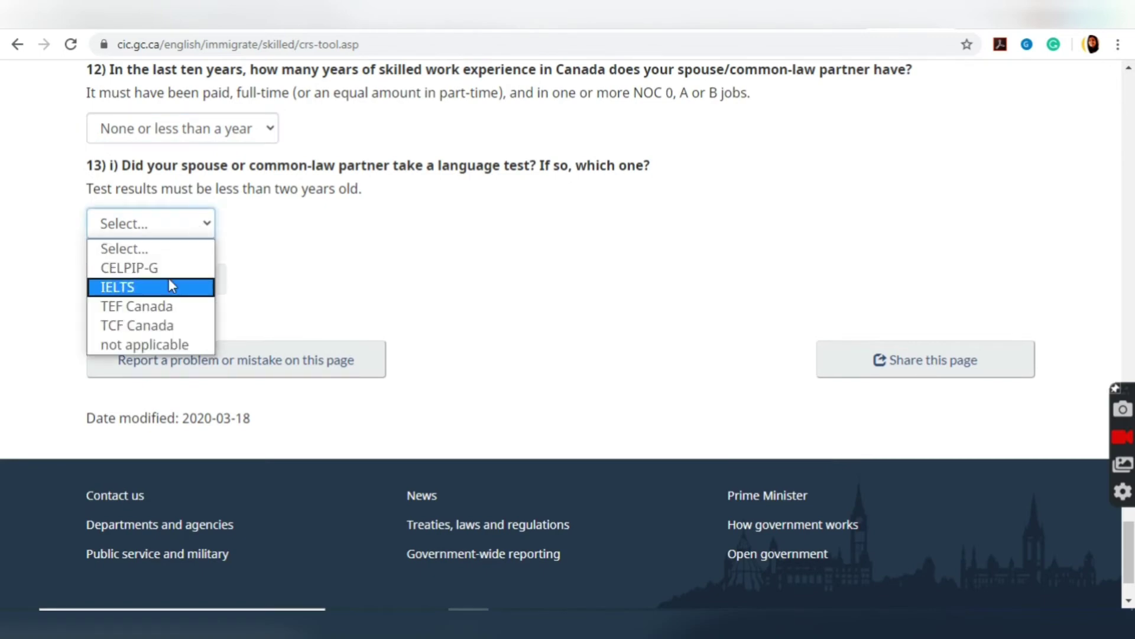
left_click(169, 286)
left_click(138, 386)
left_click(138, 468)
left_click(139, 392)
left_click(138, 322)
left_click(142, 363)
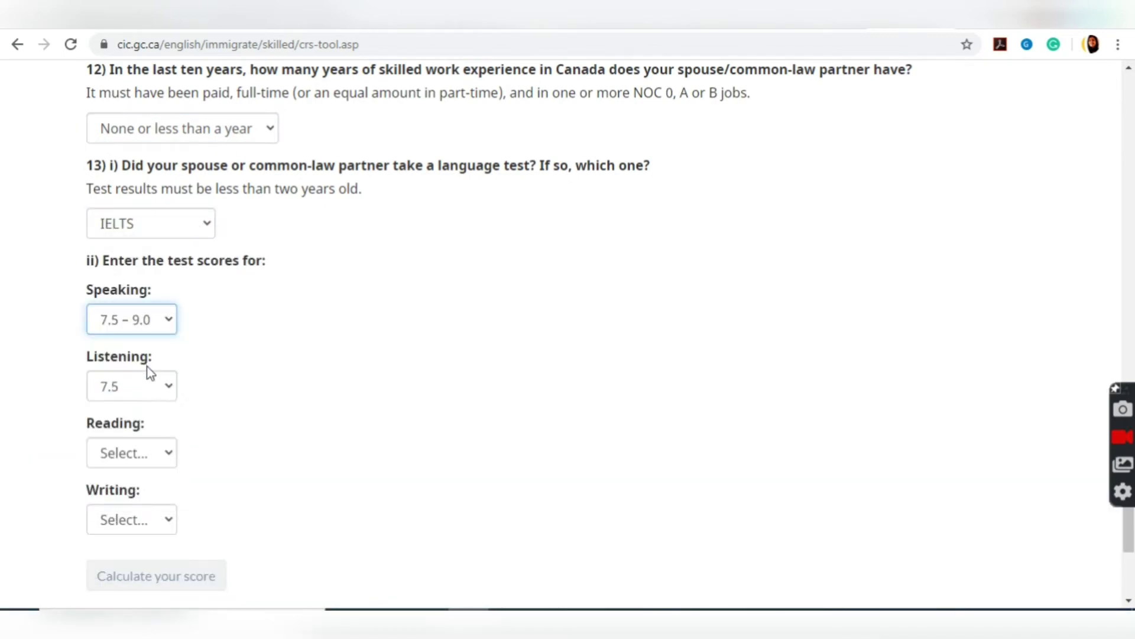
left_click(126, 321)
left_click(131, 384)
Enter the spouse's IELTS scores for Reading as 7.0 - 7.5 and Writing as 7.0
left_click(122, 453)
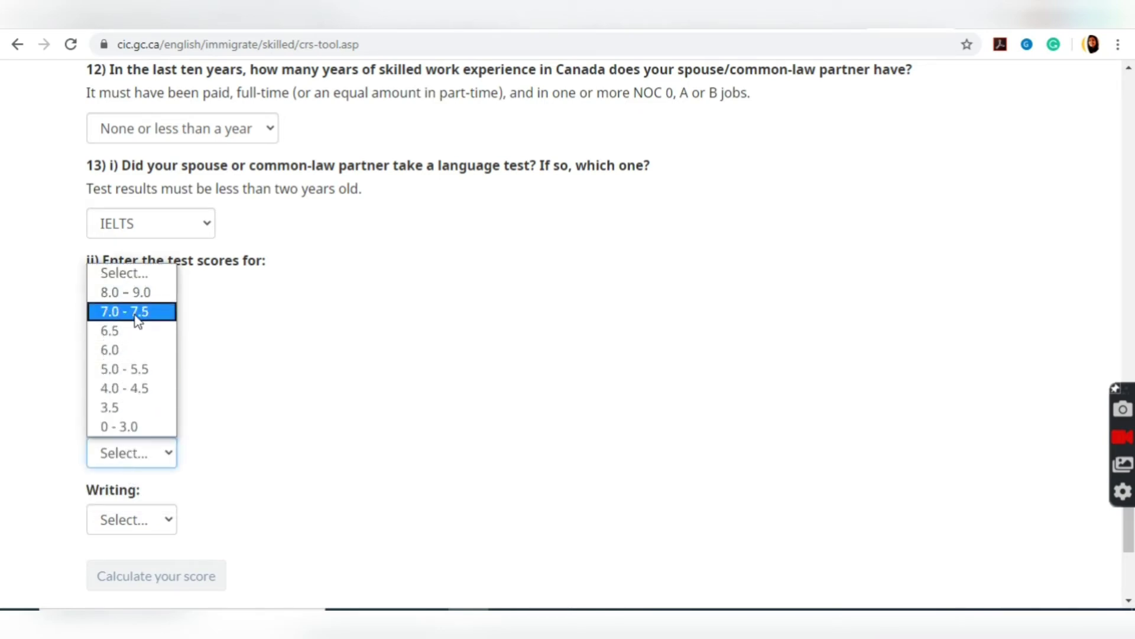
left_click(137, 310)
left_click(149, 512)
left_click(139, 381)
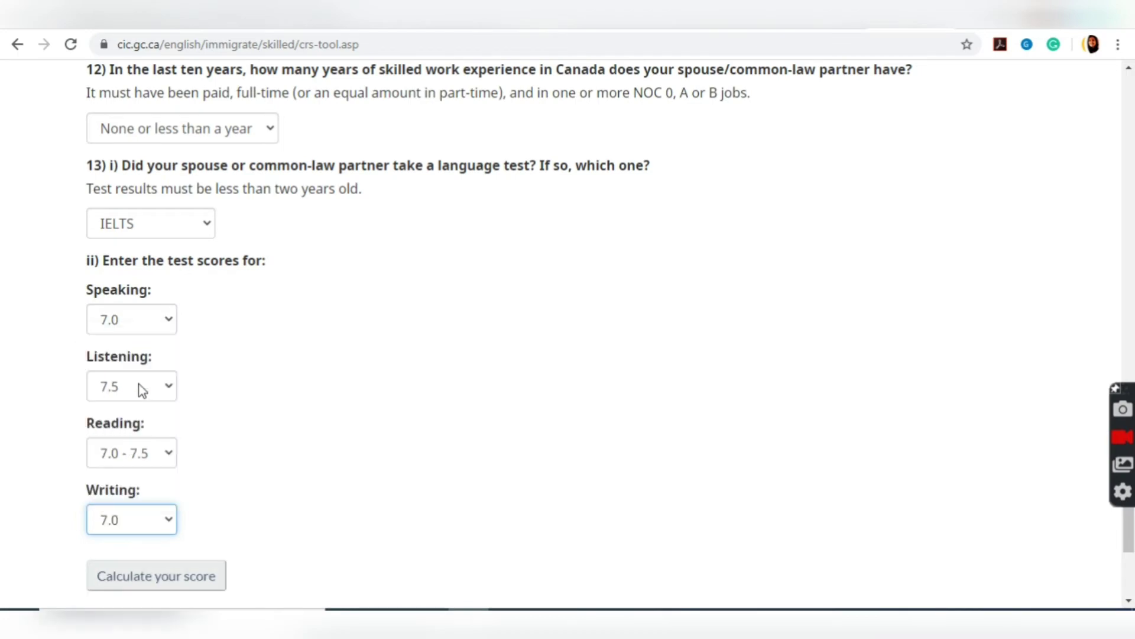
Calculate the married candidate's score and check the grand total in the results
scroll(278, 392, "down", 4)
left_click(185, 334)
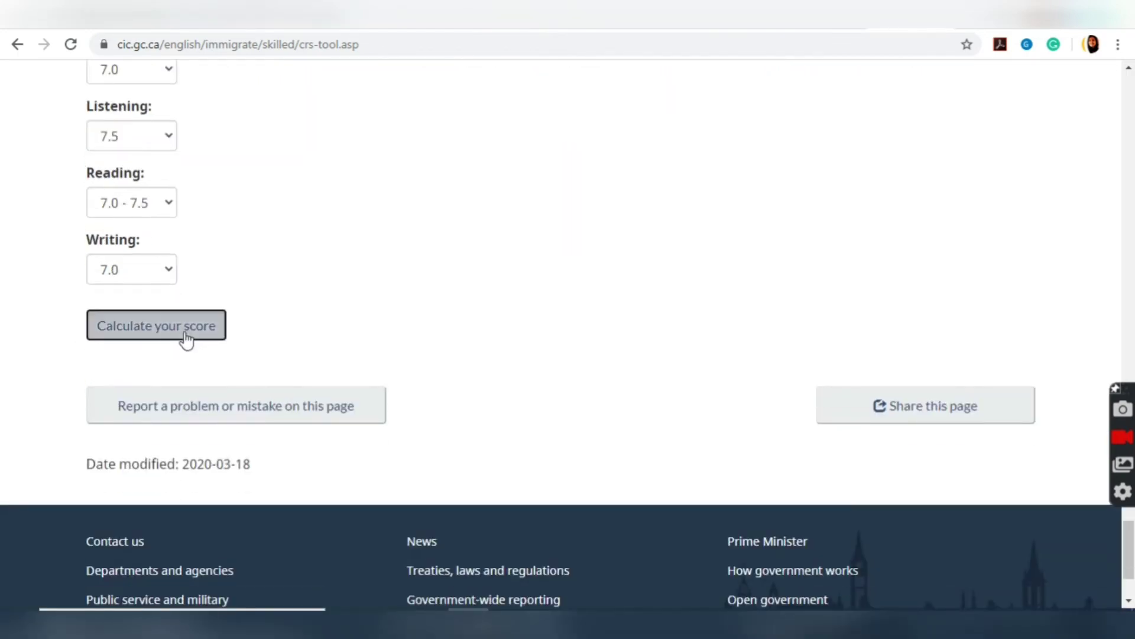
scroll(384, 388, "down", 3)
scroll(385, 387, "down", 3)
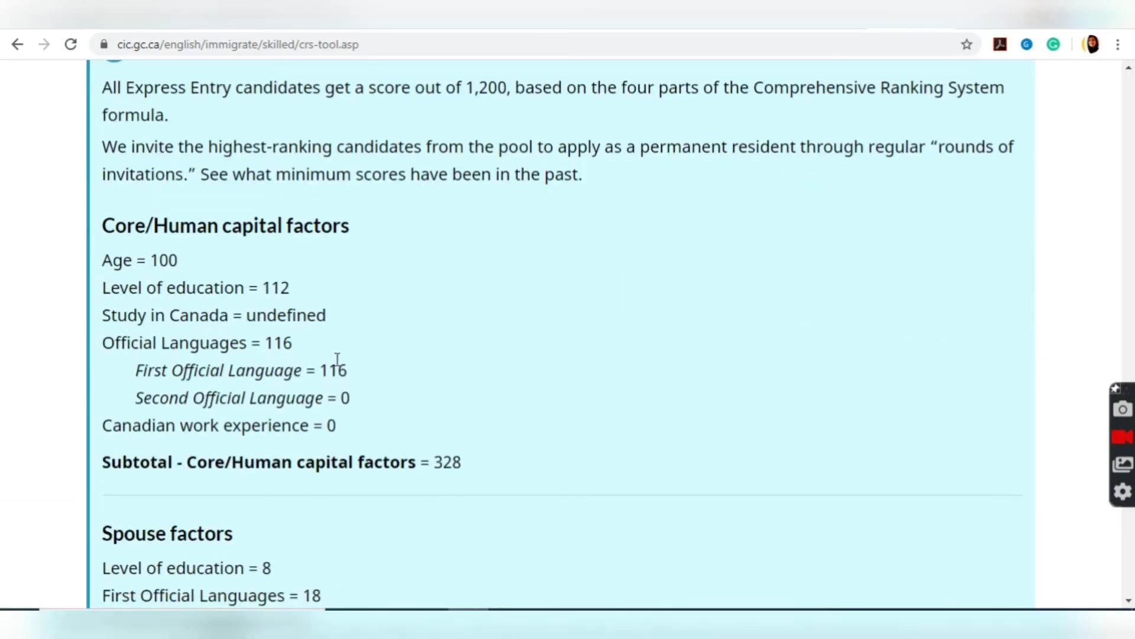
scroll(337, 360, "down", 13)
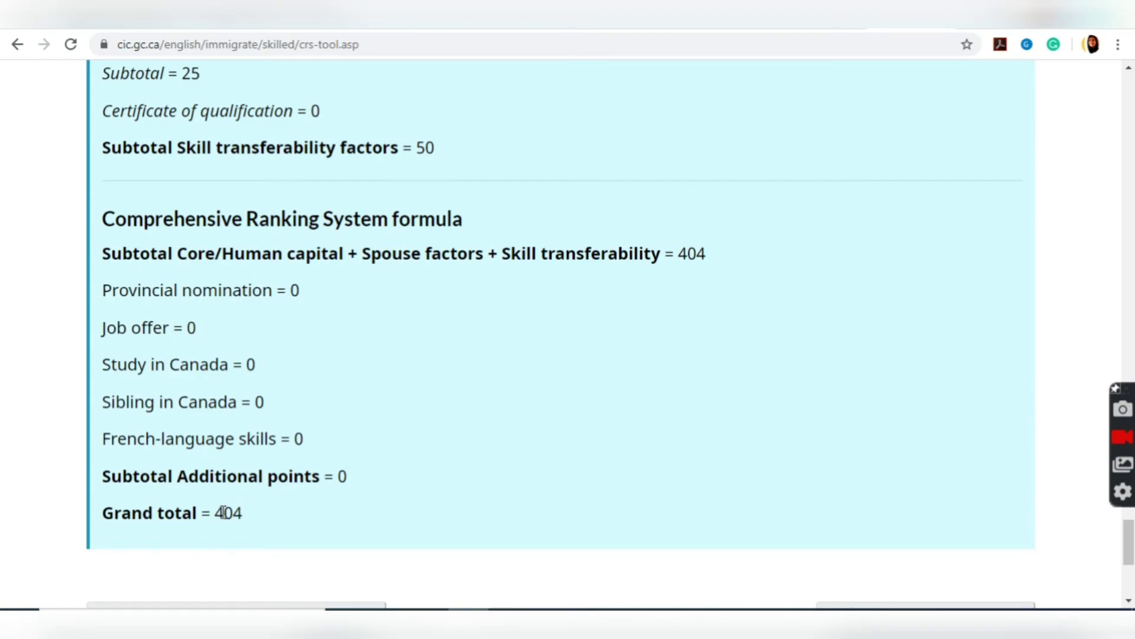
double_click(218, 512)
Review the results breakdown and highlight the points listed under Spouse factors
scroll(286, 507, "up", 20)
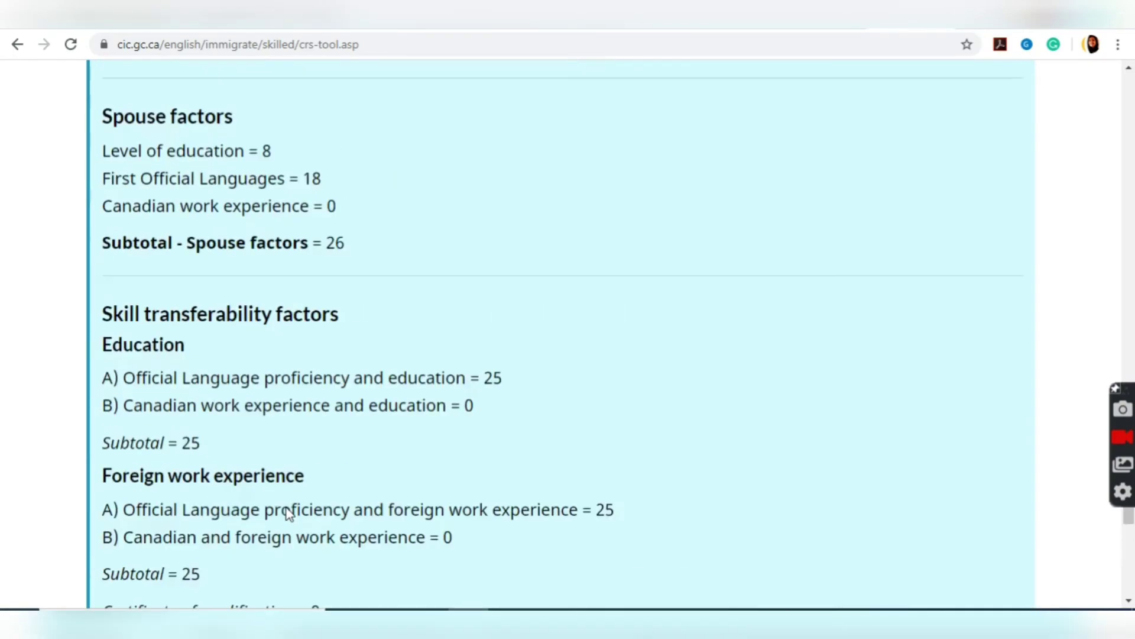
scroll(286, 507, "up", 20)
scroll(286, 509, "down", 8)
scroll(287, 507, "down", 20)
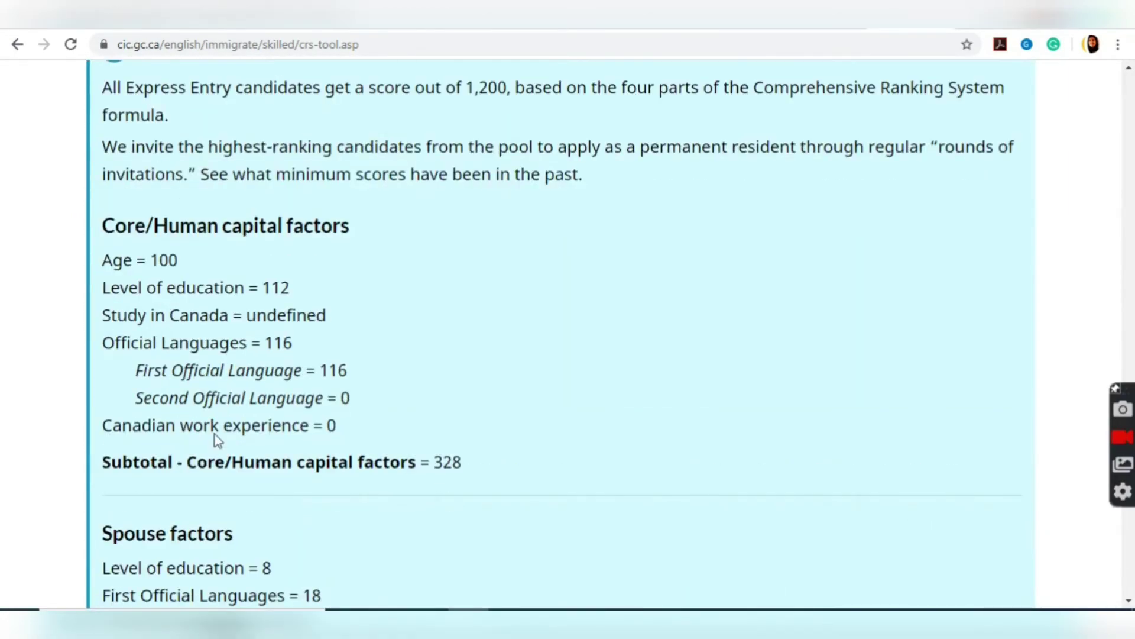
scroll(131, 439, "down", 4)
left_click_drag(103, 318, 411, 409)
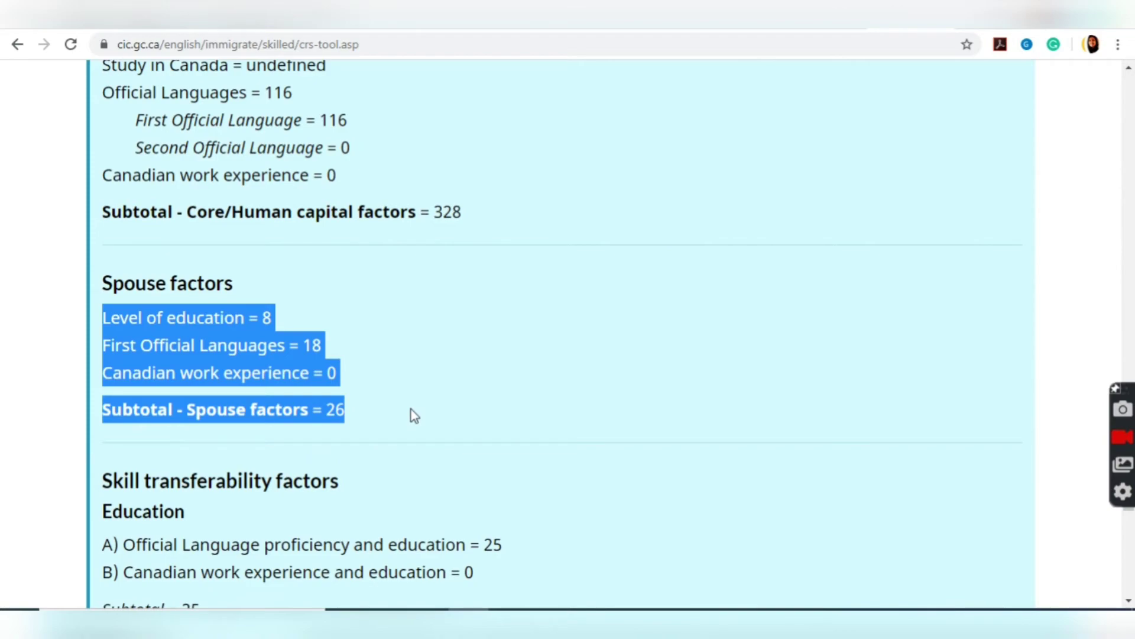
left_click(411, 410)
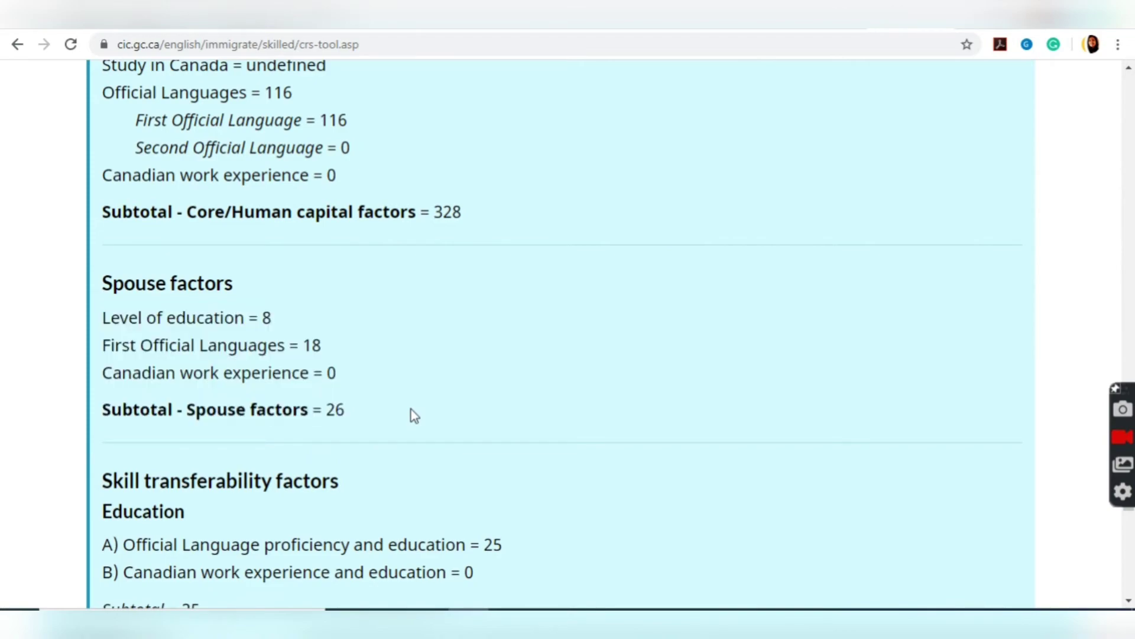
Change the candidate's level of education to Two or more certificates, diplomas or degrees, one for a program of three or more years
scroll(411, 409, "up", 10)
scroll(414, 415, "up", 15)
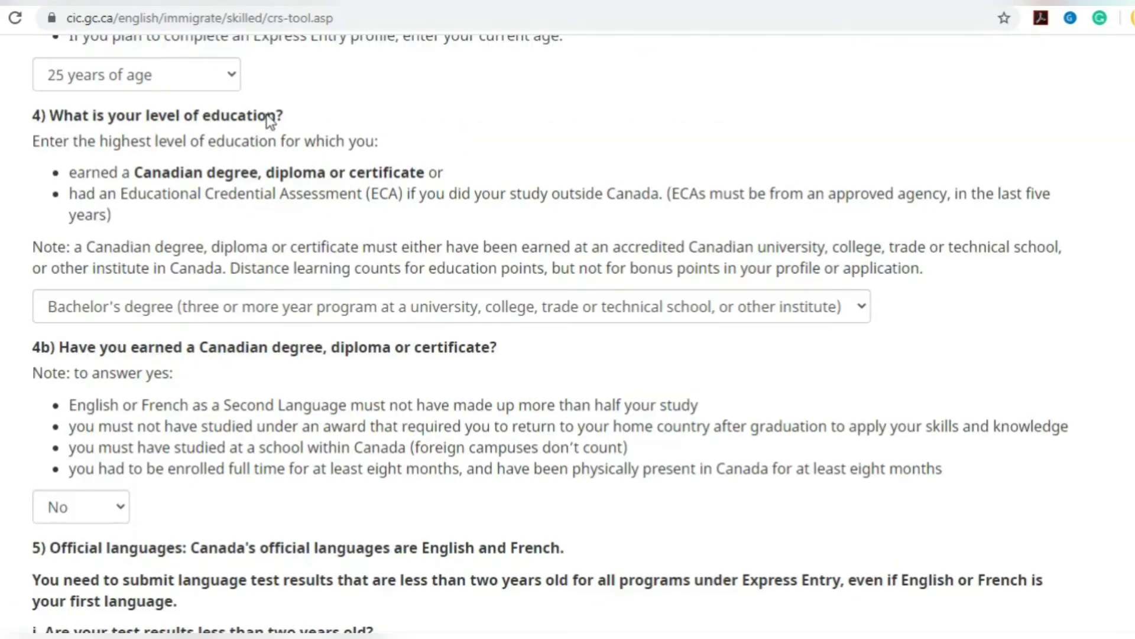
left_click_drag(268, 117, 91, 117)
left_click(181, 298)
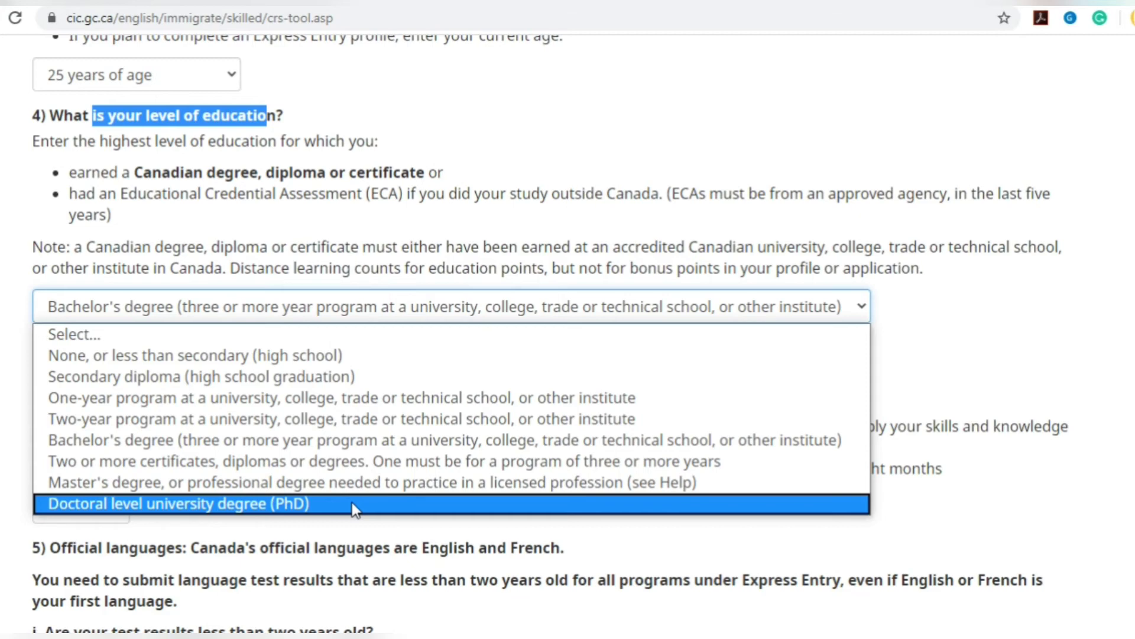
key("Escape")
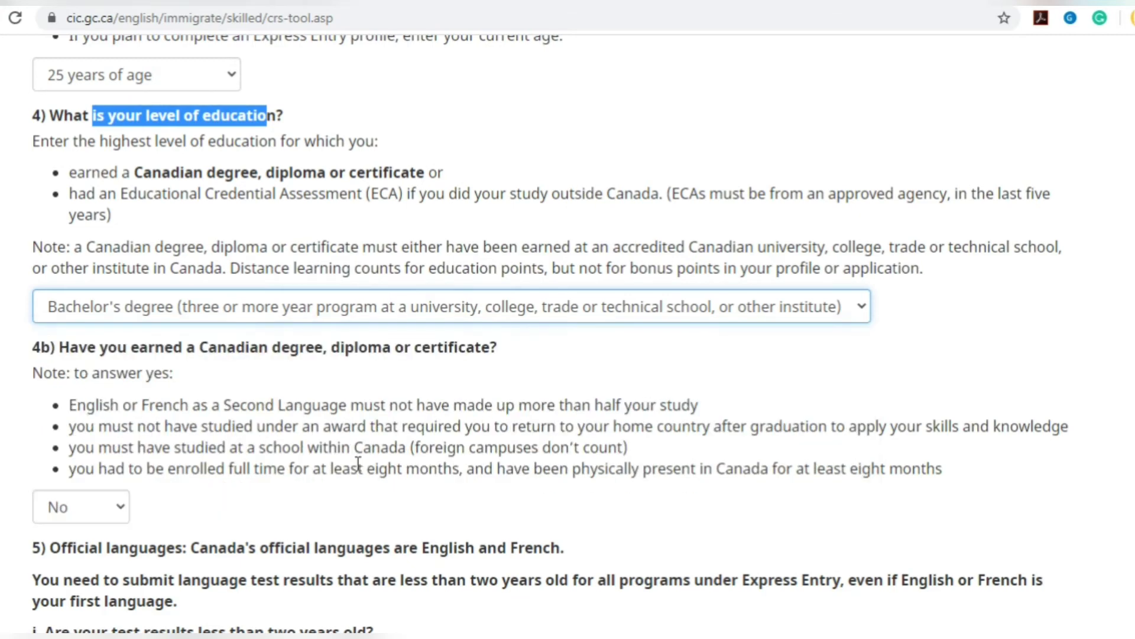
key("Down")
Recalculate the score, compare the Level of education points before and after, and check the rest of the breakdown
scroll(356, 491, "down", 20)
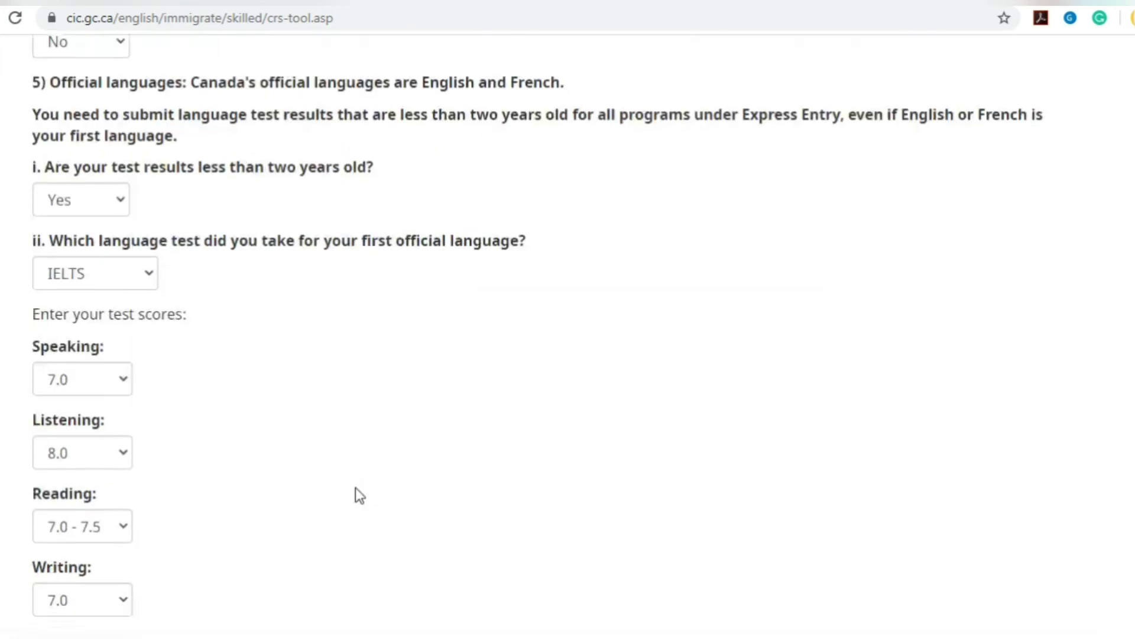
scroll(356, 488, "down", 20)
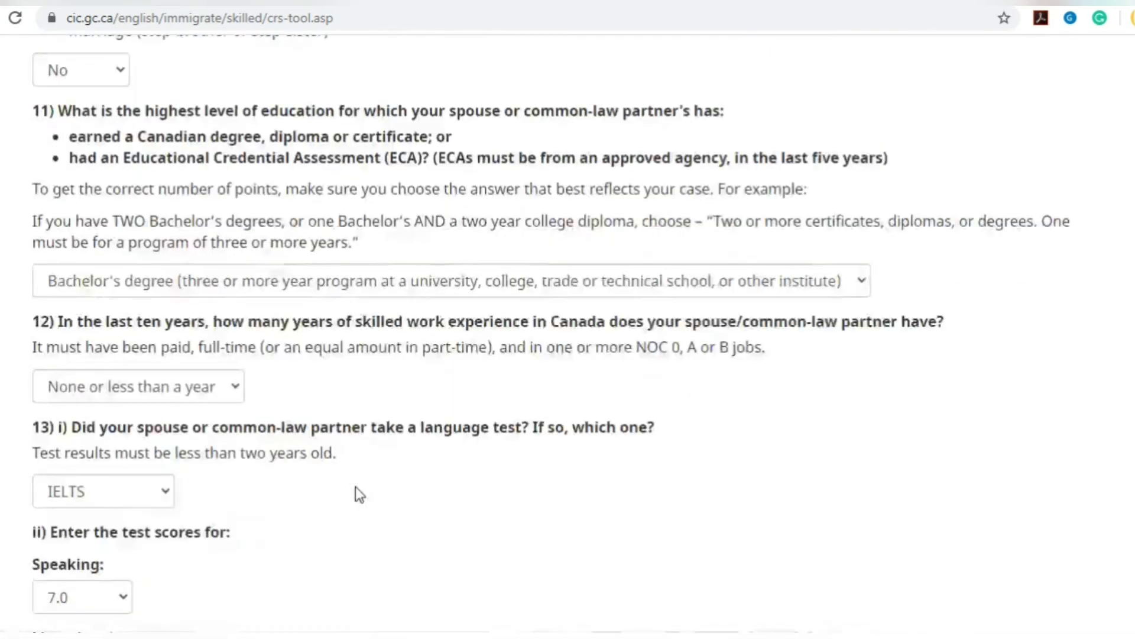
scroll(367, 415, "down", 3)
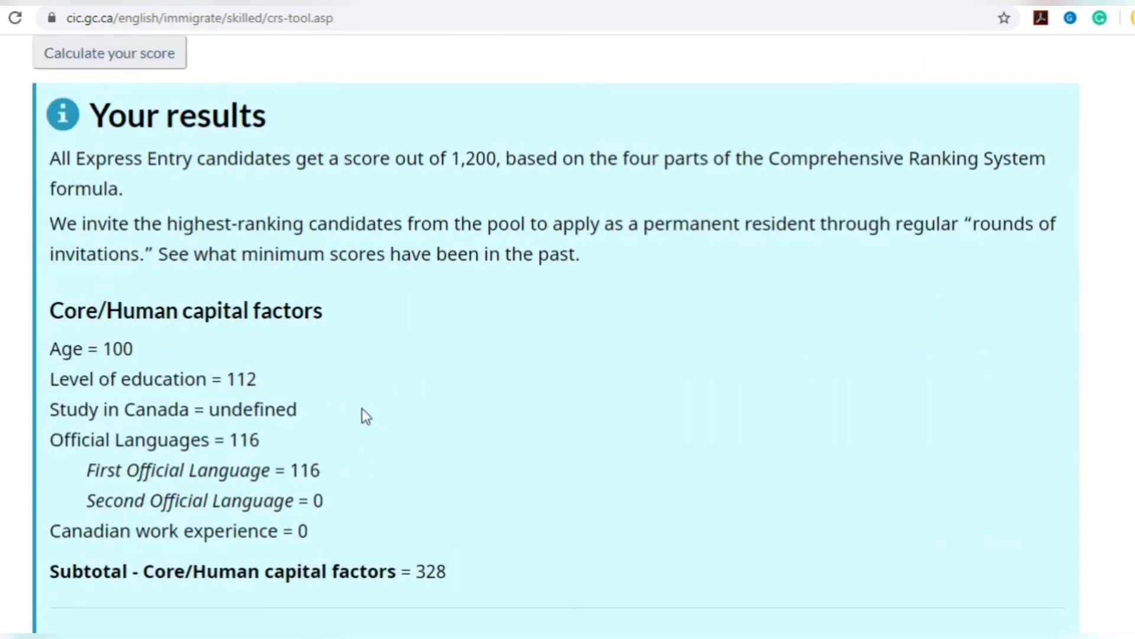
left_click_drag(223, 378, 269, 385)
scroll(265, 385, "up", 3)
left_click(135, 232)
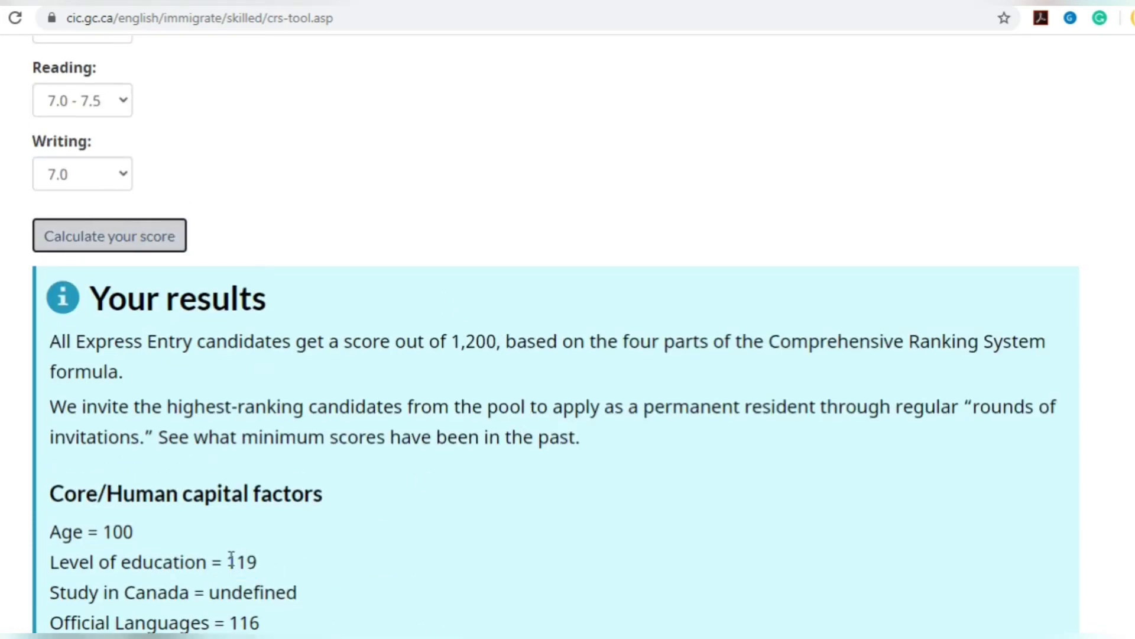
left_click_drag(228, 559, 285, 561)
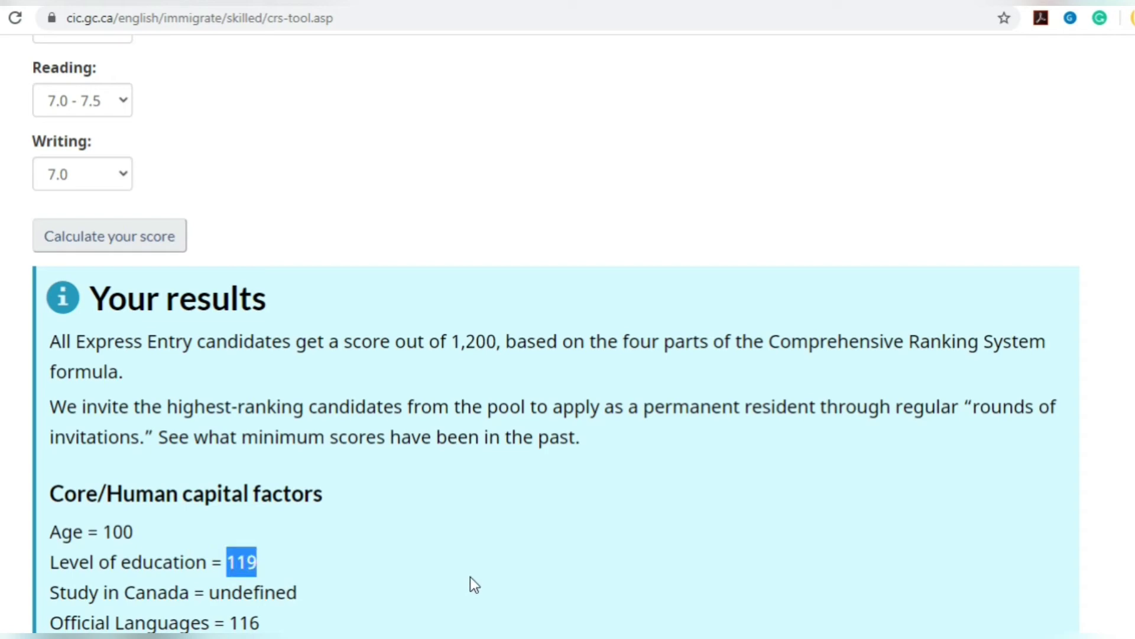
scroll(470, 576, "down", 15)
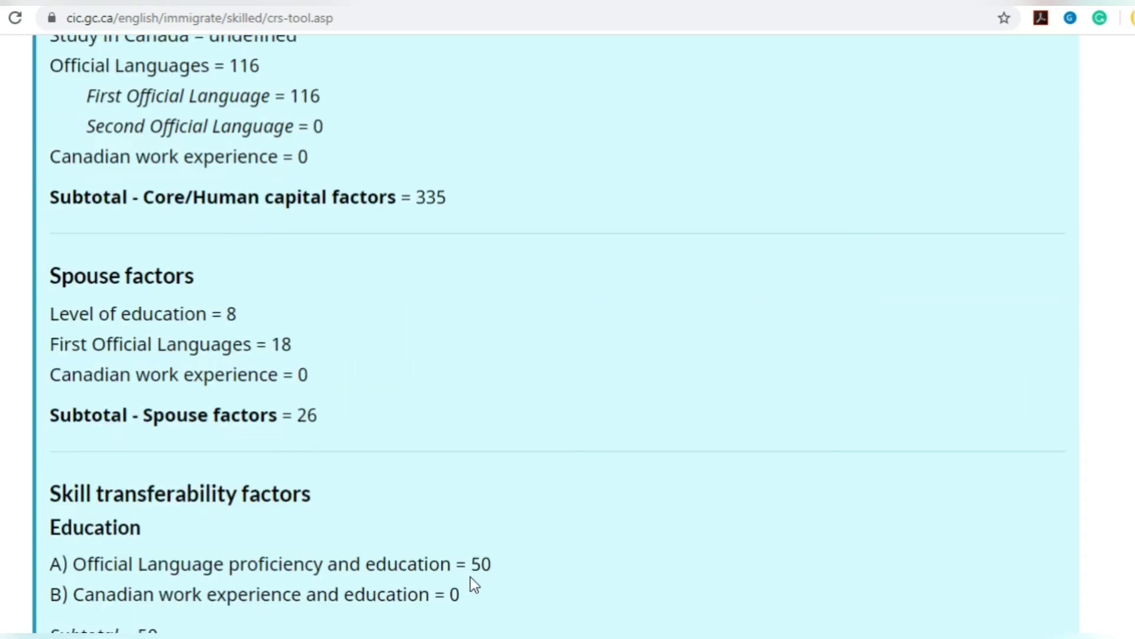
scroll(409, 574, "down", 3)
left_click_drag(185, 442, 206, 445)
Change the candidate's level of education to Master's degree, or professional degree needed to practice in a licensed profession
scroll(413, 464, "up", 20)
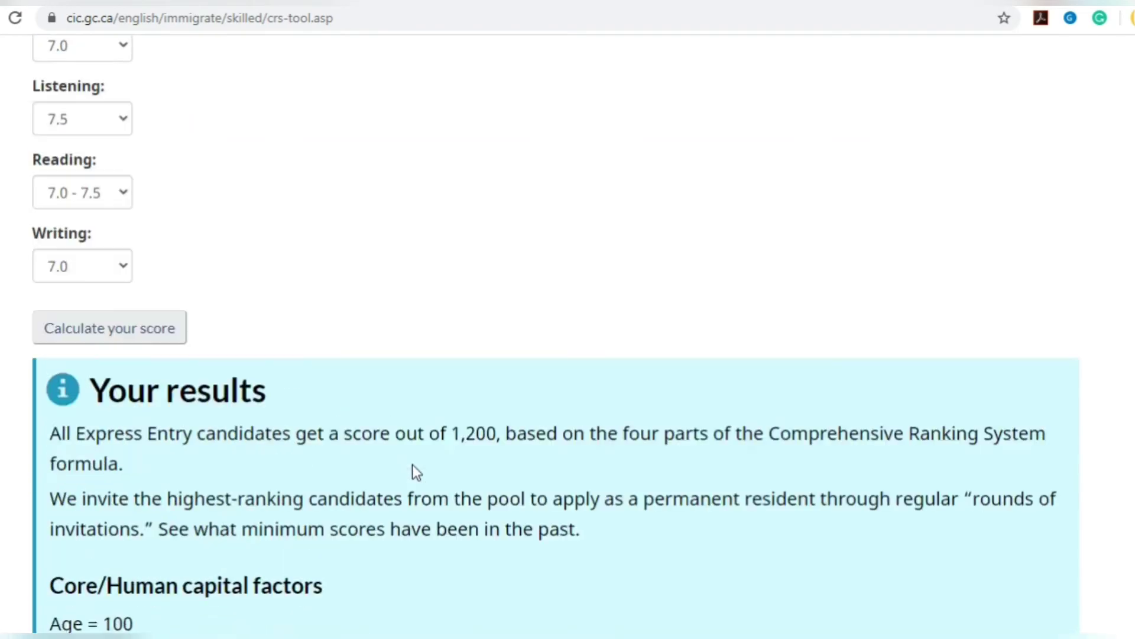
scroll(413, 464, "up", 20)
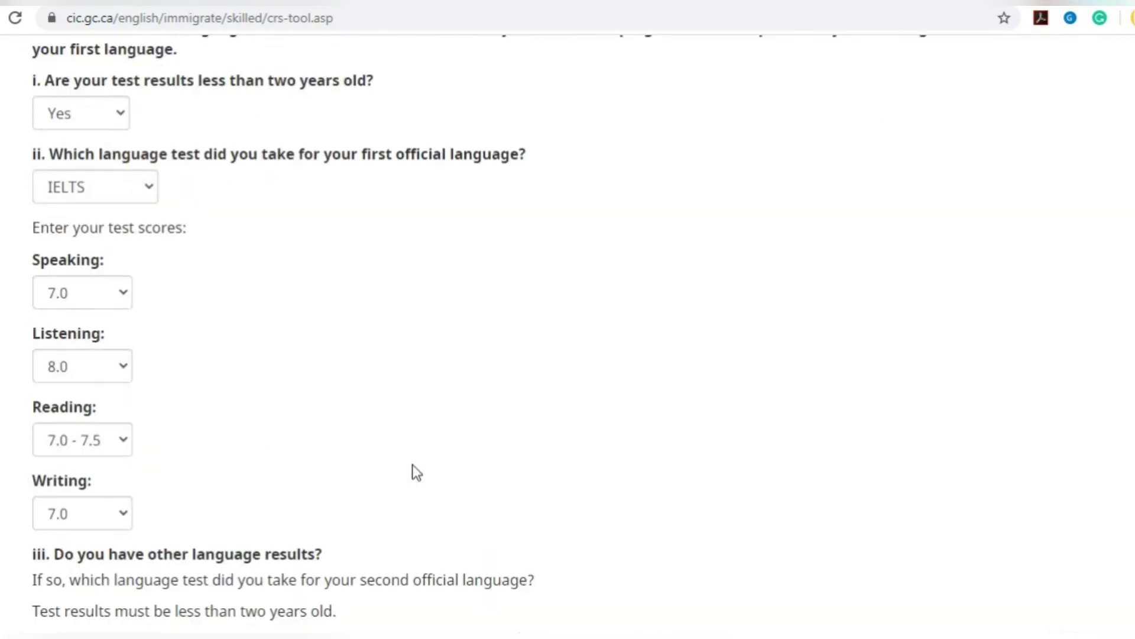
left_click(330, 313)
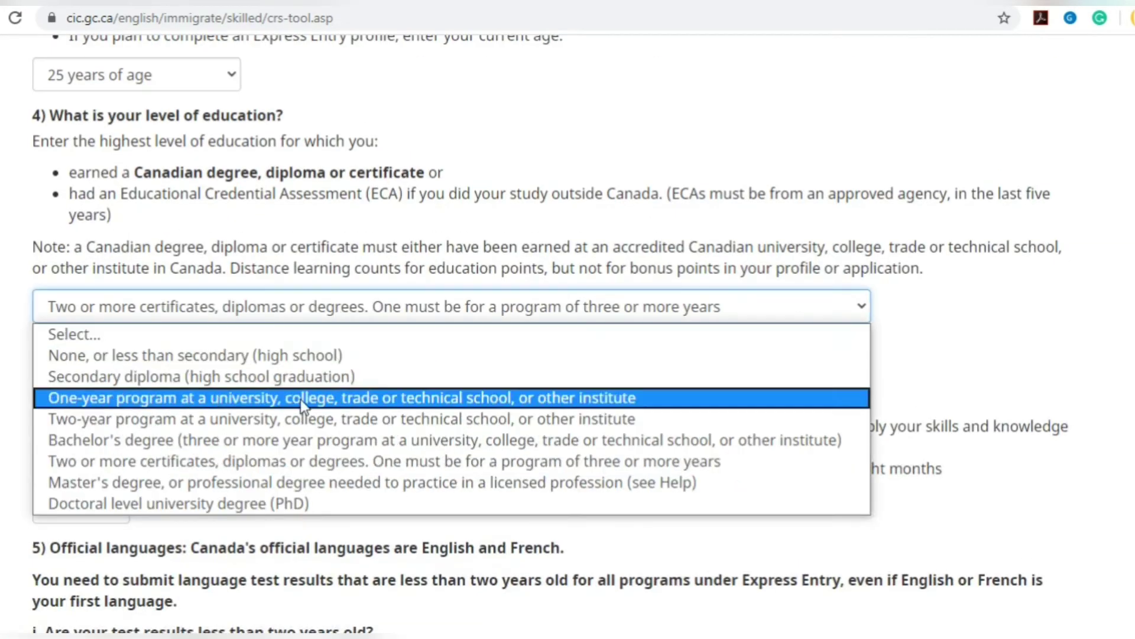
left_click(286, 476)
Recalculate the score for the Master's degree and highlight the Level of education points
scroll(328, 500, "down", 8)
scroll(334, 508, "down", 20)
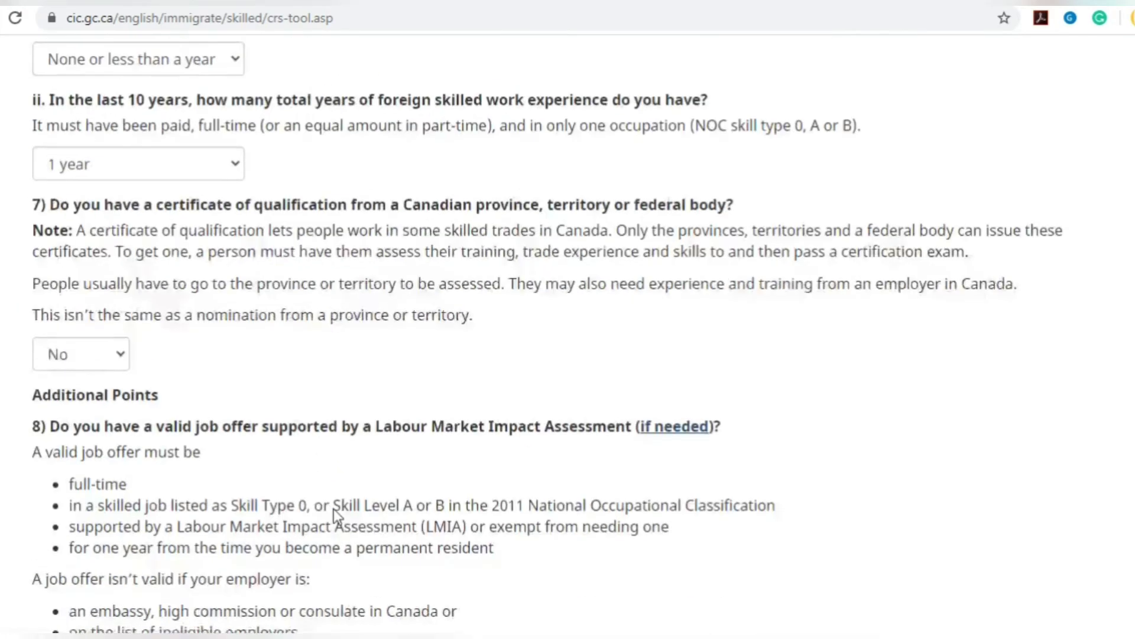
scroll(334, 508, "down", 9)
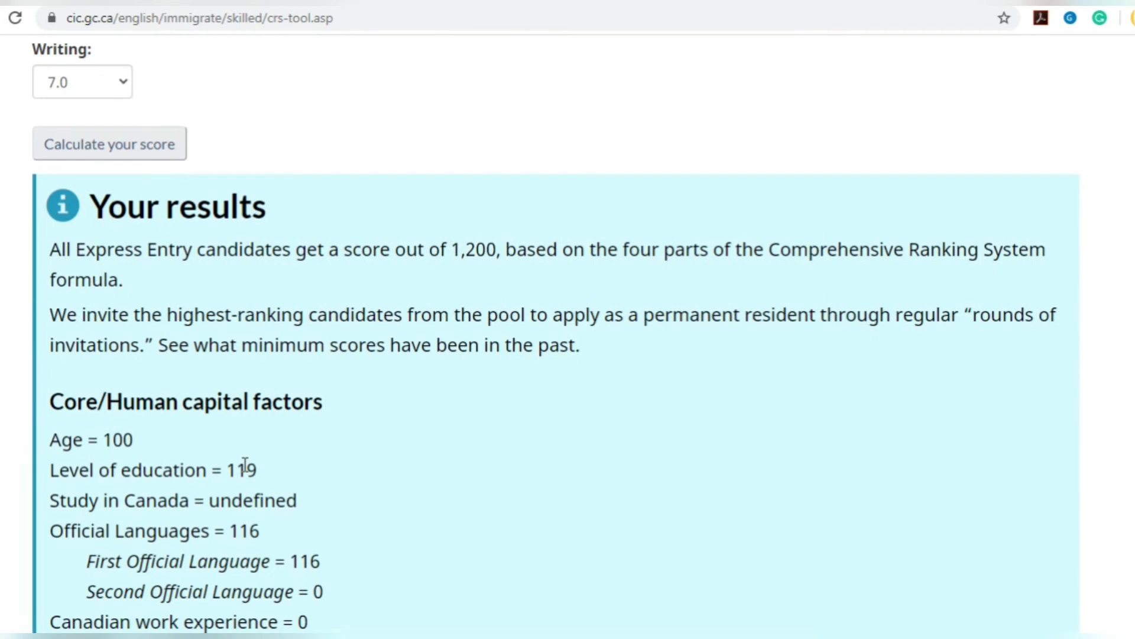
left_click(148, 163)
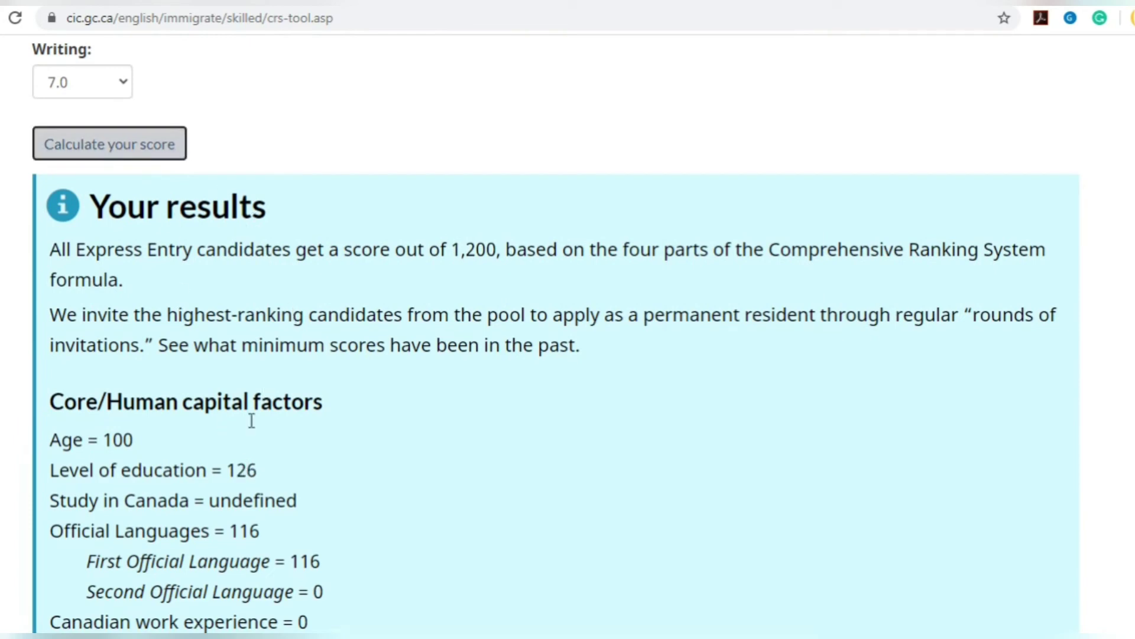
double_click(241, 468)
Change the candidate's level of education to Doctoral level university degree (PhD)
scroll(406, 490, "up", 15)
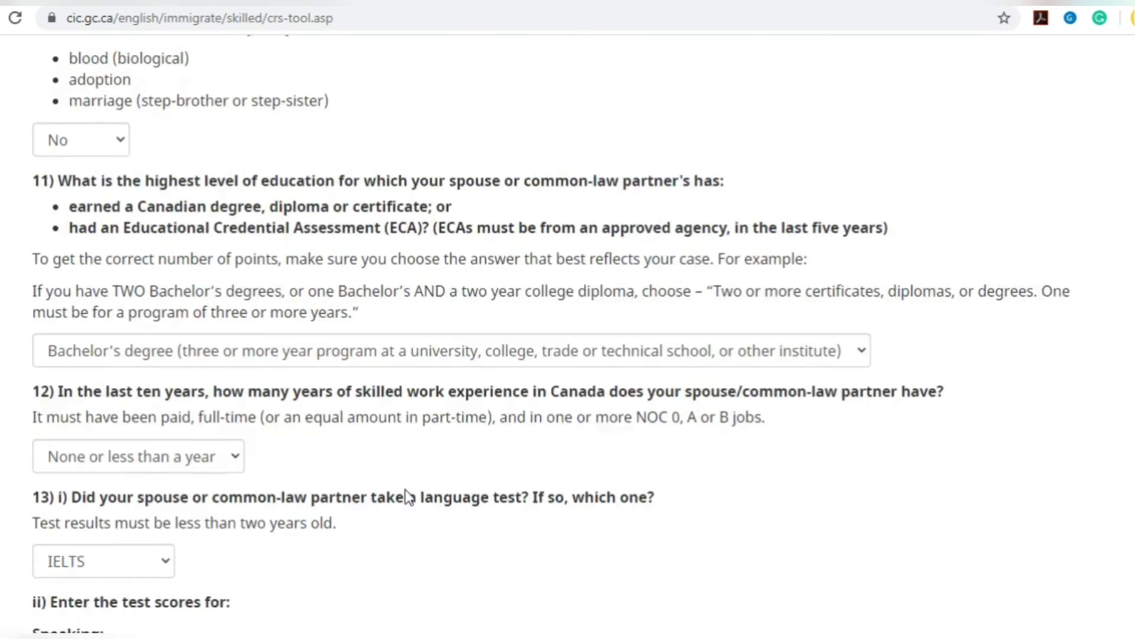
scroll(406, 488, "up", 7)
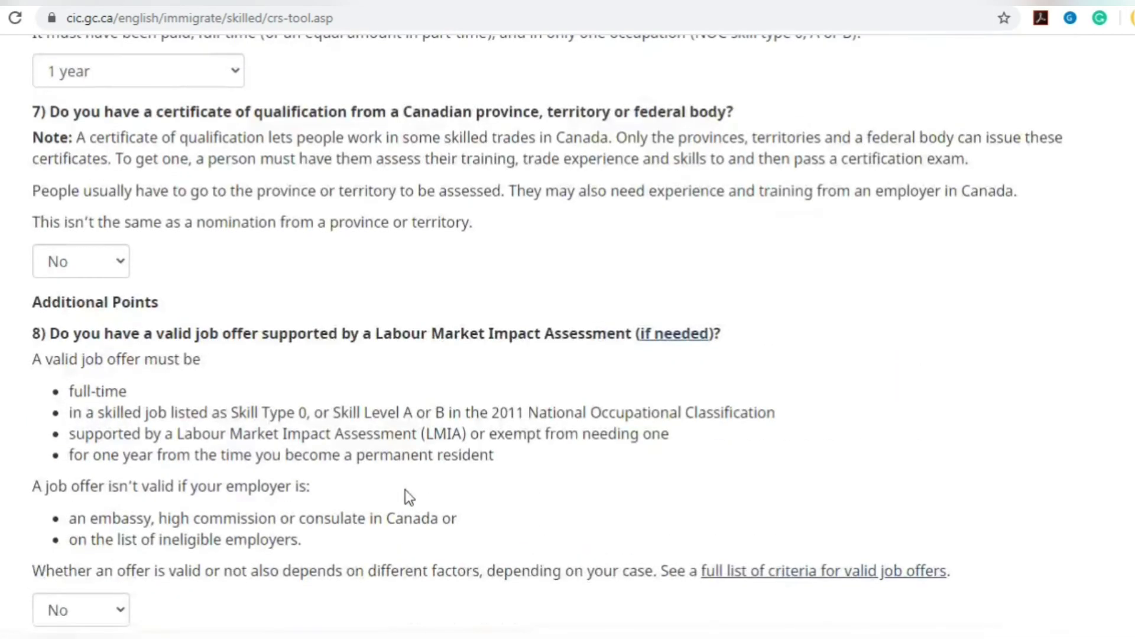
scroll(405, 488, "up", 5)
scroll(405, 488, "down", 2)
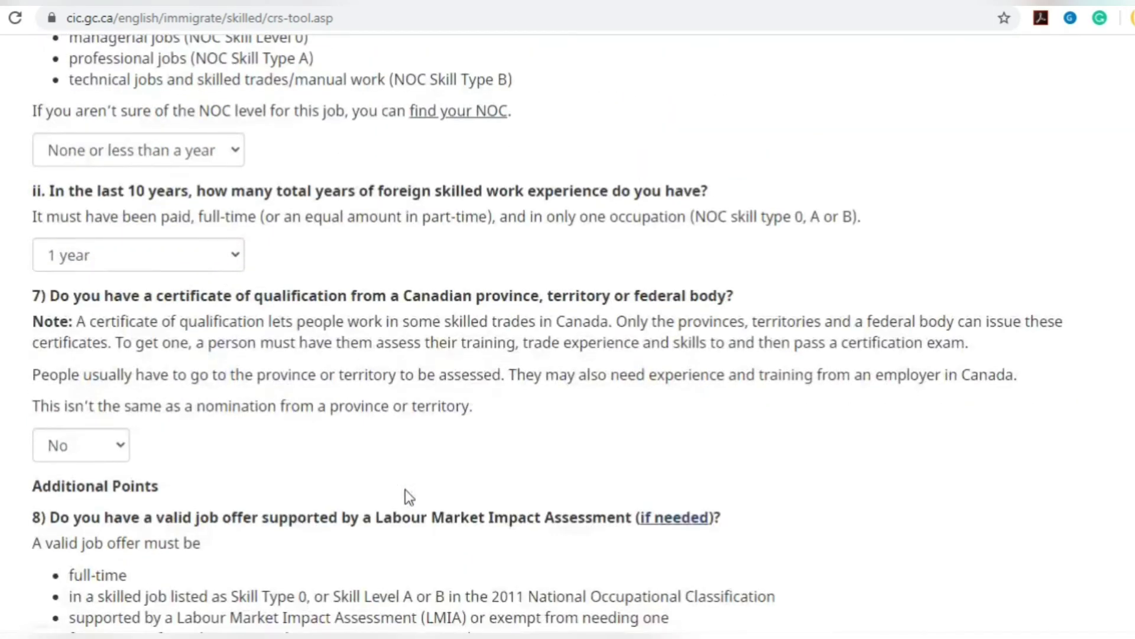
scroll(406, 488, "up", 5)
scroll(406, 488, "up", 20)
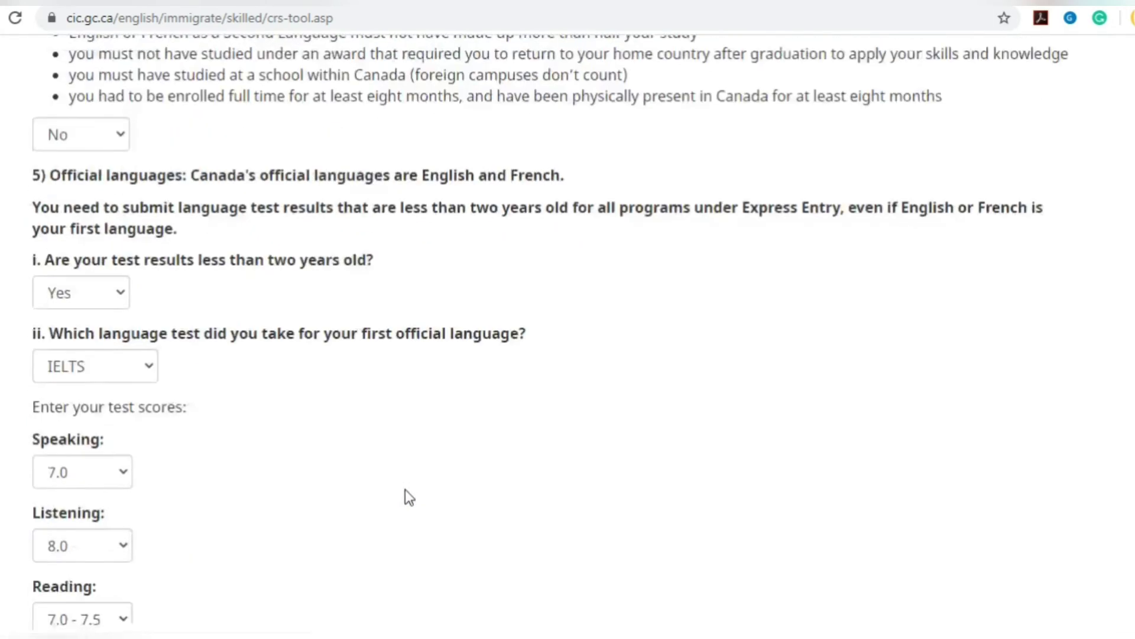
left_click(375, 490)
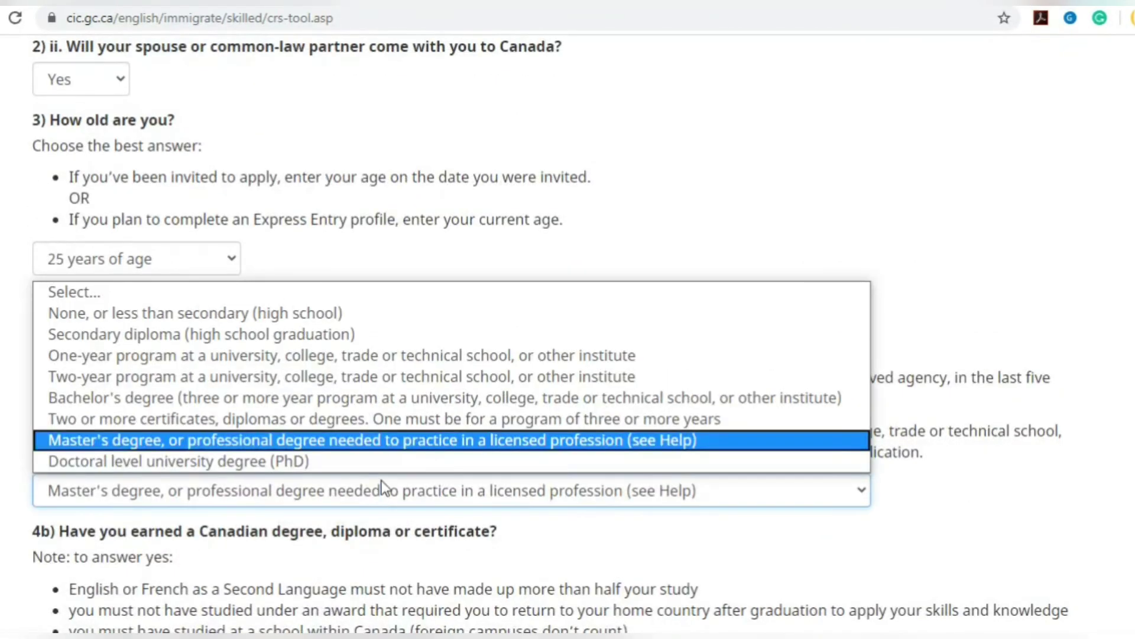
left_click(388, 462)
Recalculate the score for the PhD, highlight the Level of education points, and check the breakdown down to the spouse factors
scroll(477, 547, "down", 20)
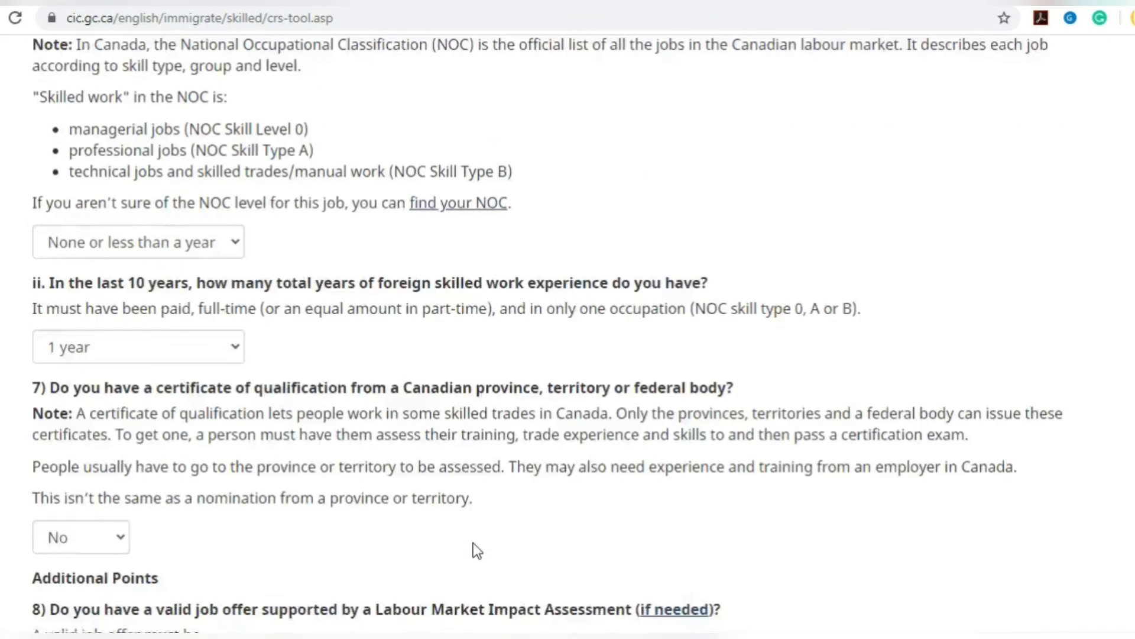
scroll(473, 541, "down", 16)
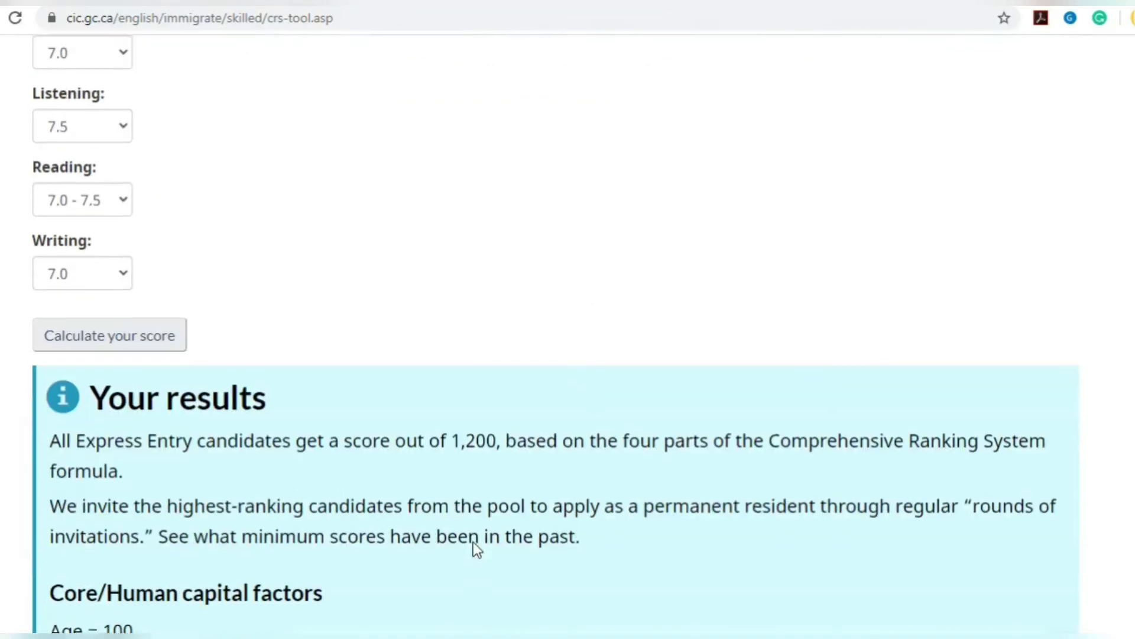
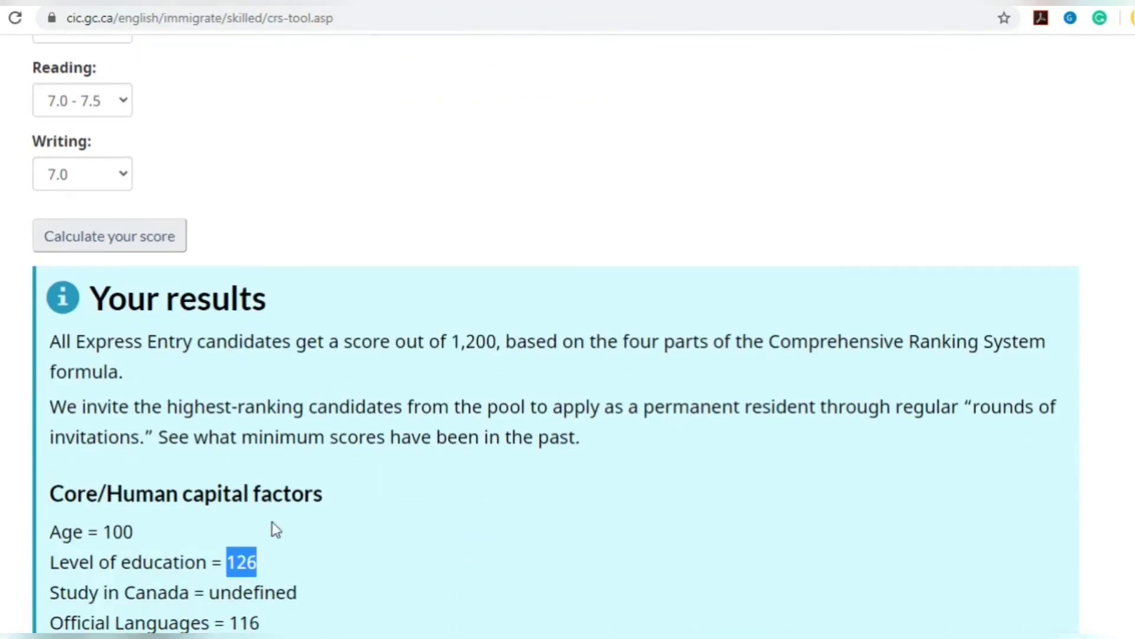
left_click(162, 248)
double_click(242, 561)
scroll(738, 408, "up", 15)
scroll(348, 330, "down", 20)
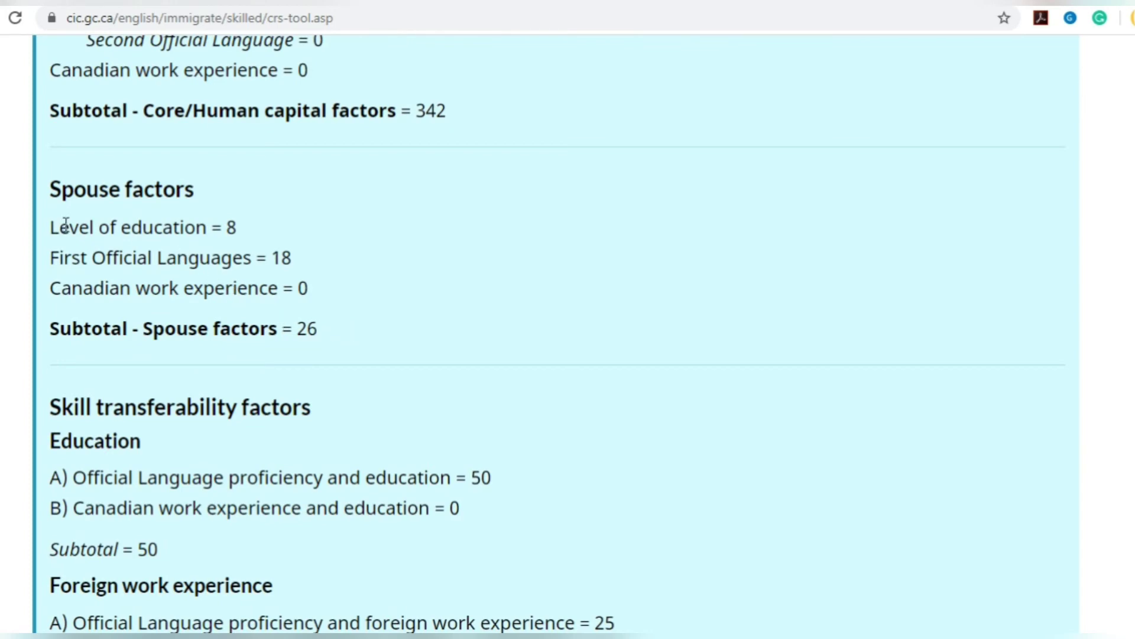
Highlight the candidate's education and First Official Language points under Core/Human capital factors
scroll(65, 224, "up", 5)
left_click_drag(57, 194, 359, 226)
left_click(119, 254)
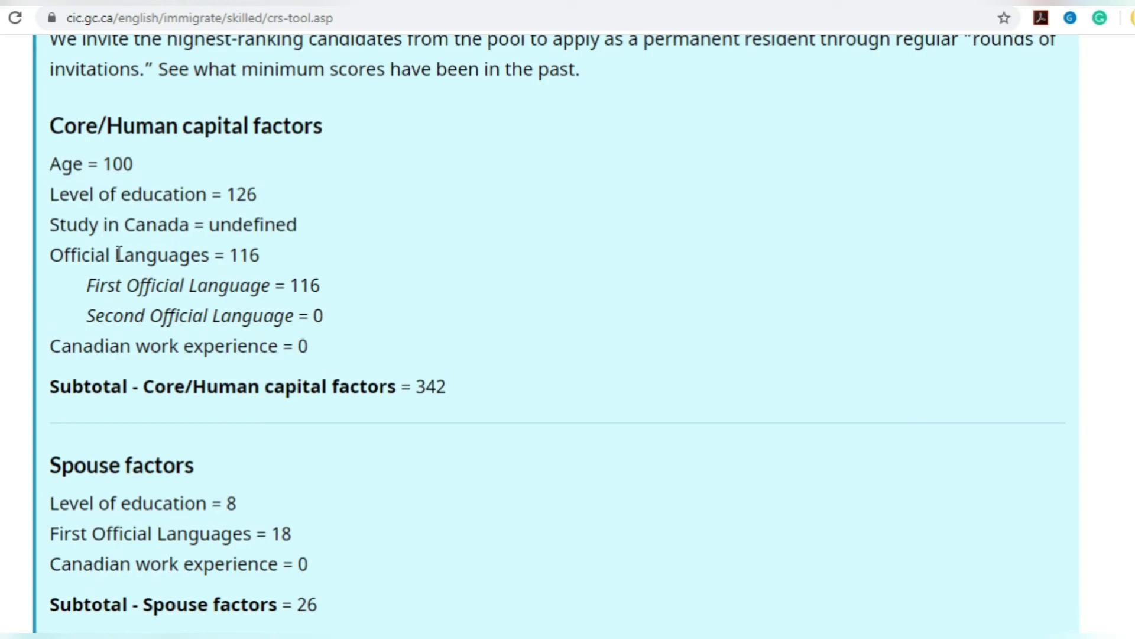
left_click_drag(94, 286, 385, 284)
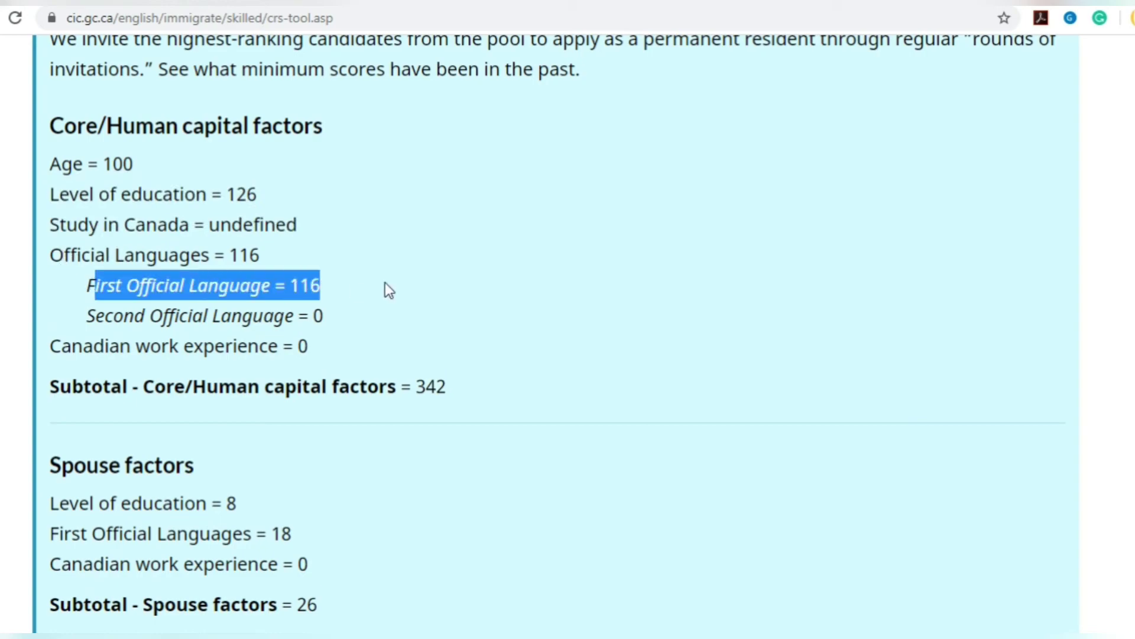
Raise the candidate's first-language IELTS scores to 7.5 – 9.0 for Speaking and 8.5 – 9.0 for Listening
scroll(632, 517, "up", 20)
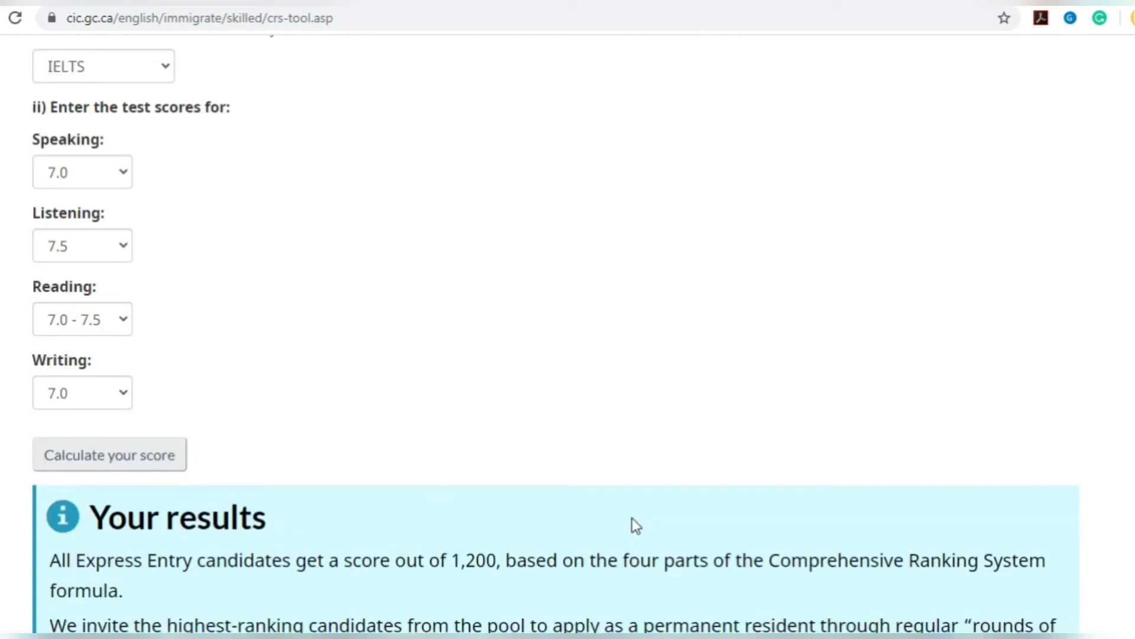
scroll(636, 525, "up", 18)
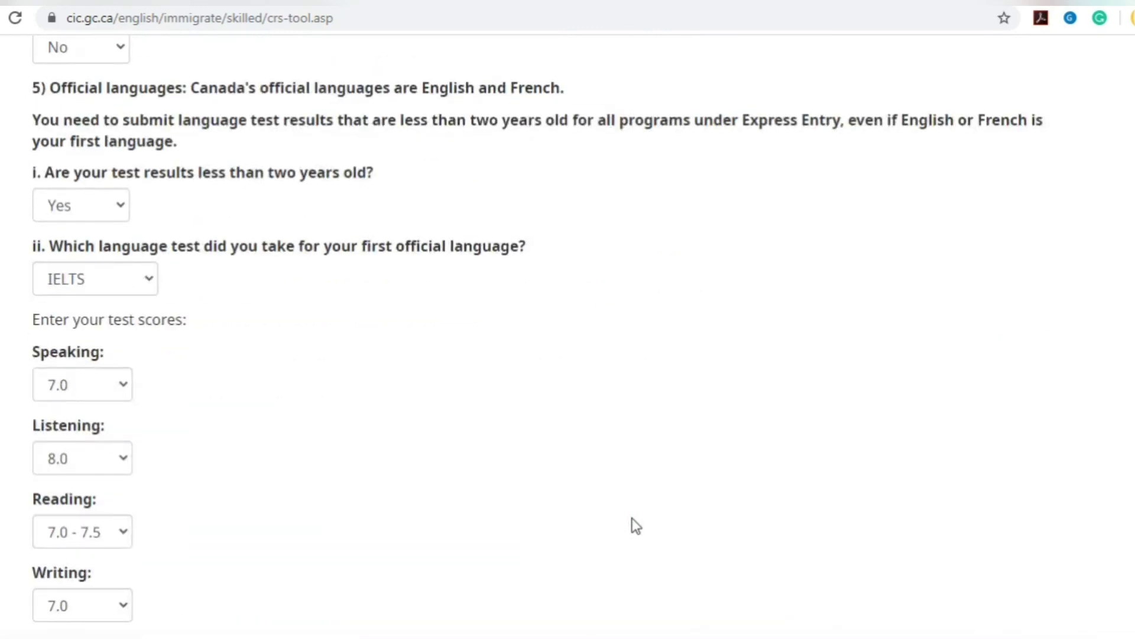
scroll(126, 287, "down", 2)
left_click(126, 287)
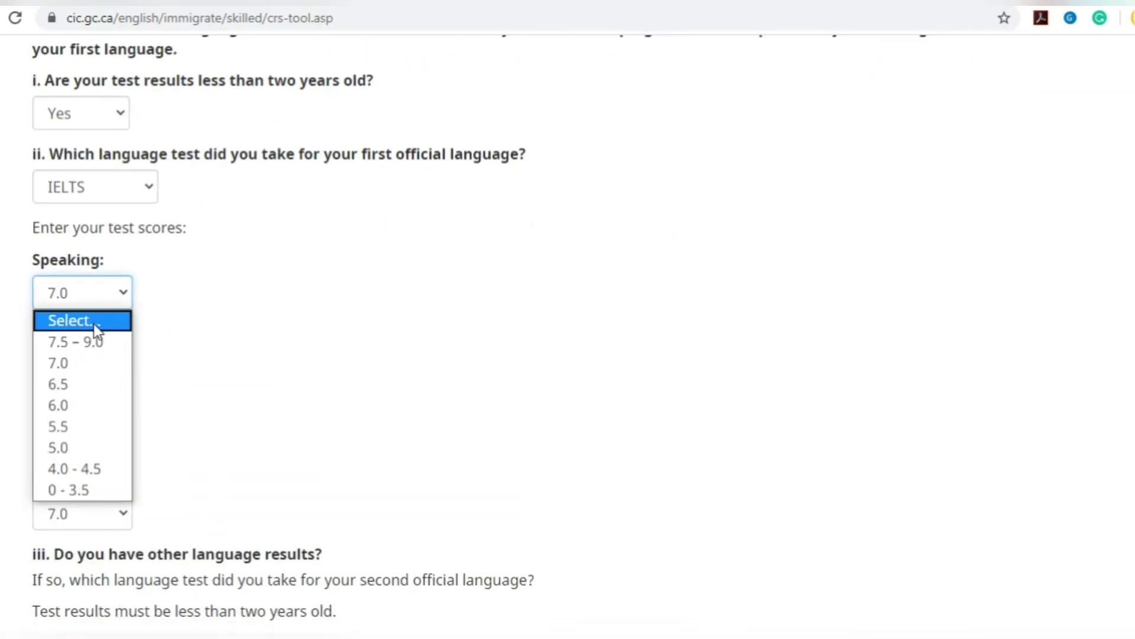
left_click(94, 339)
left_click(96, 296)
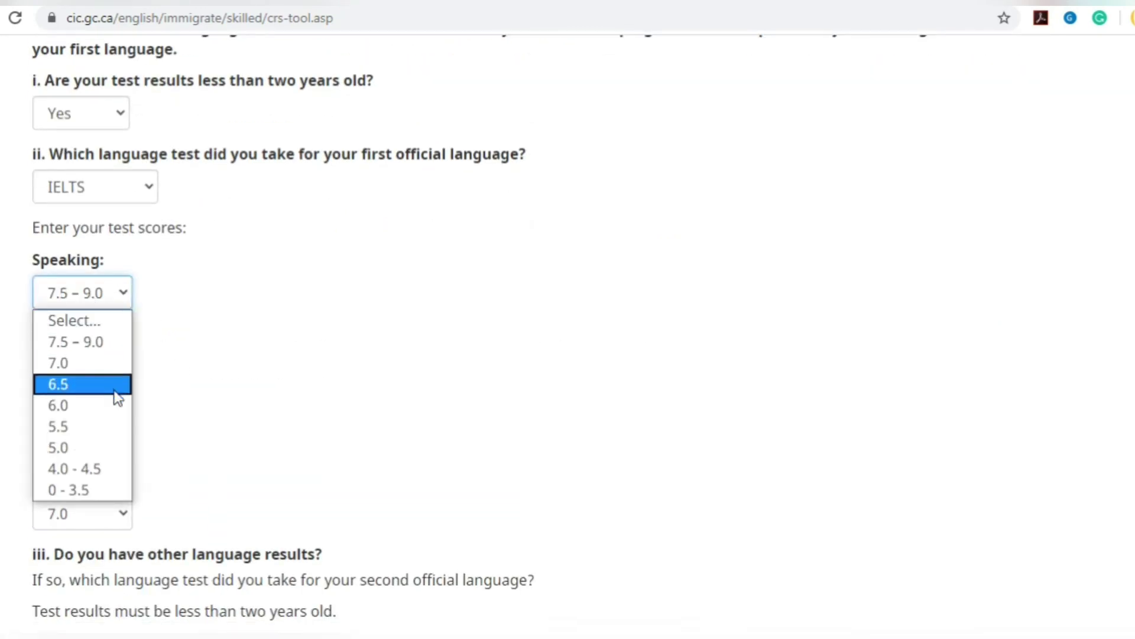
left_click(93, 343)
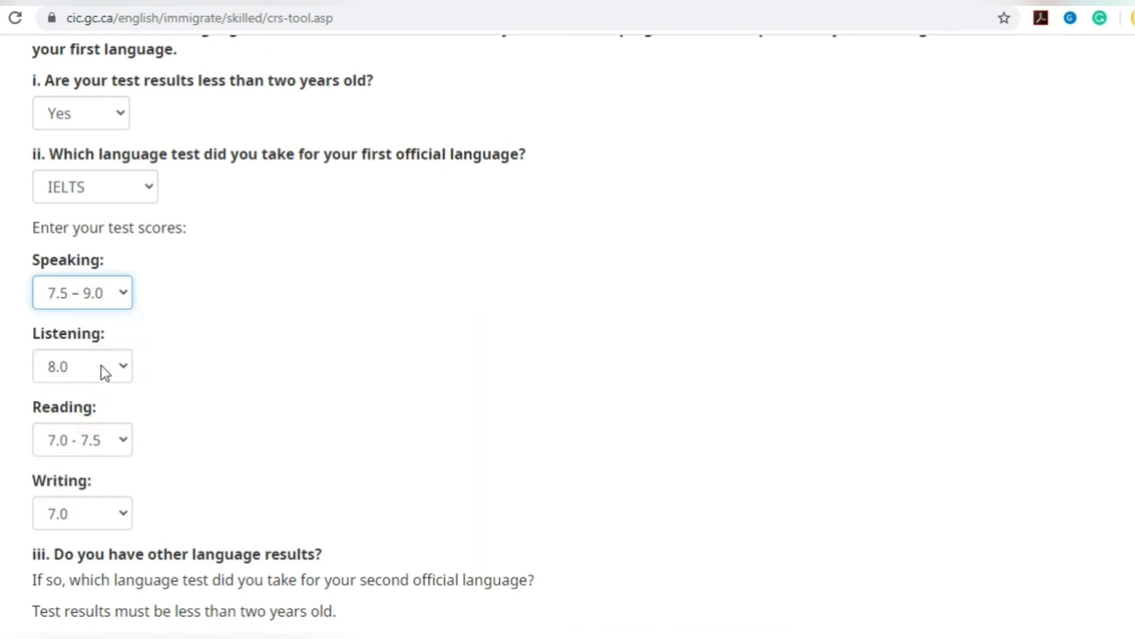
left_click(101, 364)
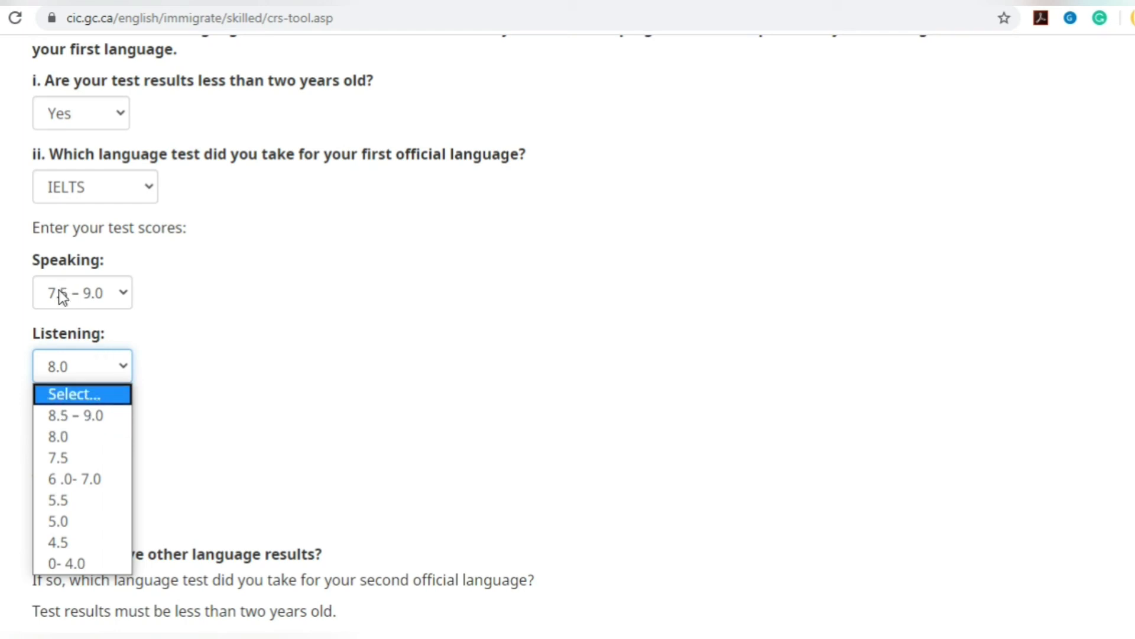
left_click(105, 421)
Raise the candidate's first-language IELTS scores to 8.0 – 9.0 for Reading and 7.5 – 9.0 for Writing
left_click(95, 440)
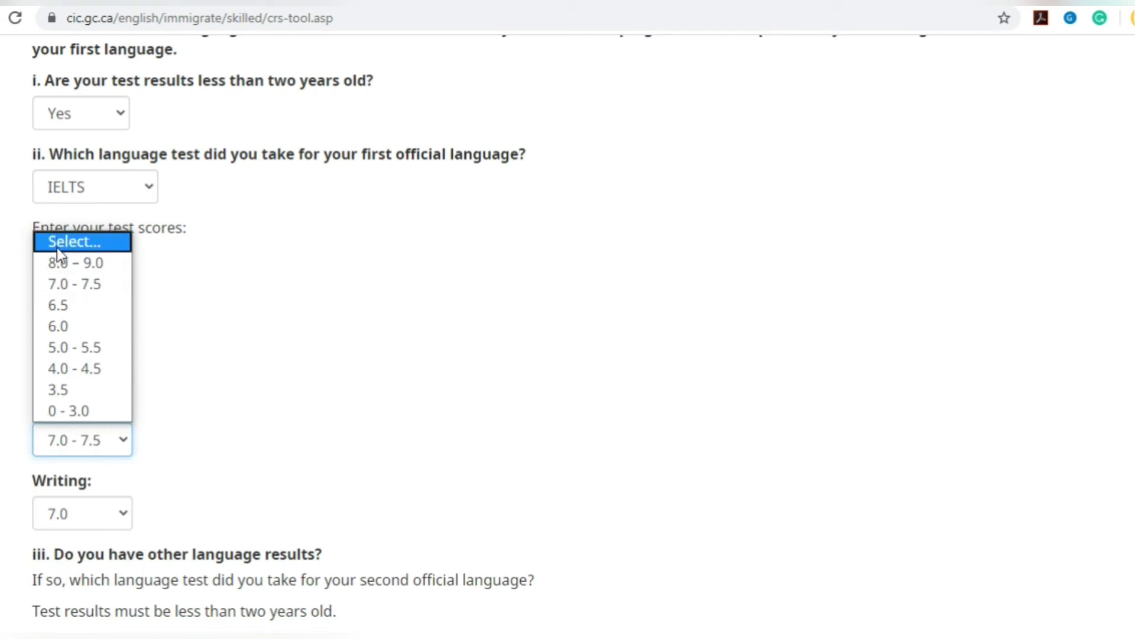
left_click(63, 267)
left_click(48, 512)
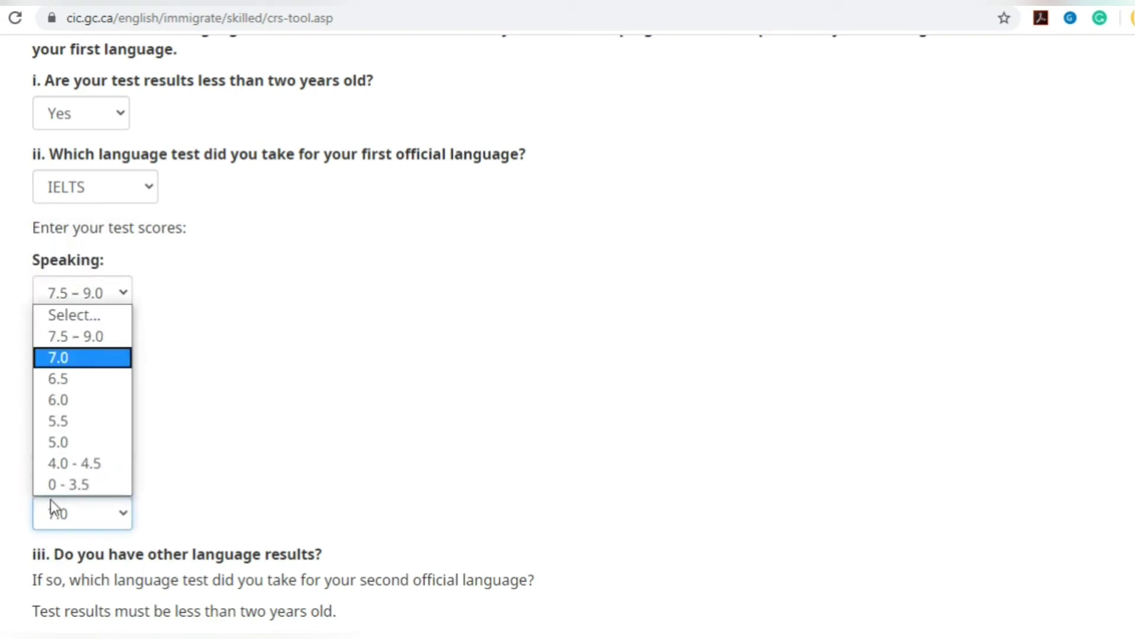
left_click(70, 343)
Recalculate the score with the higher IELTS results, highlighting the First Official Language points before and after
scroll(338, 485, "down", 20)
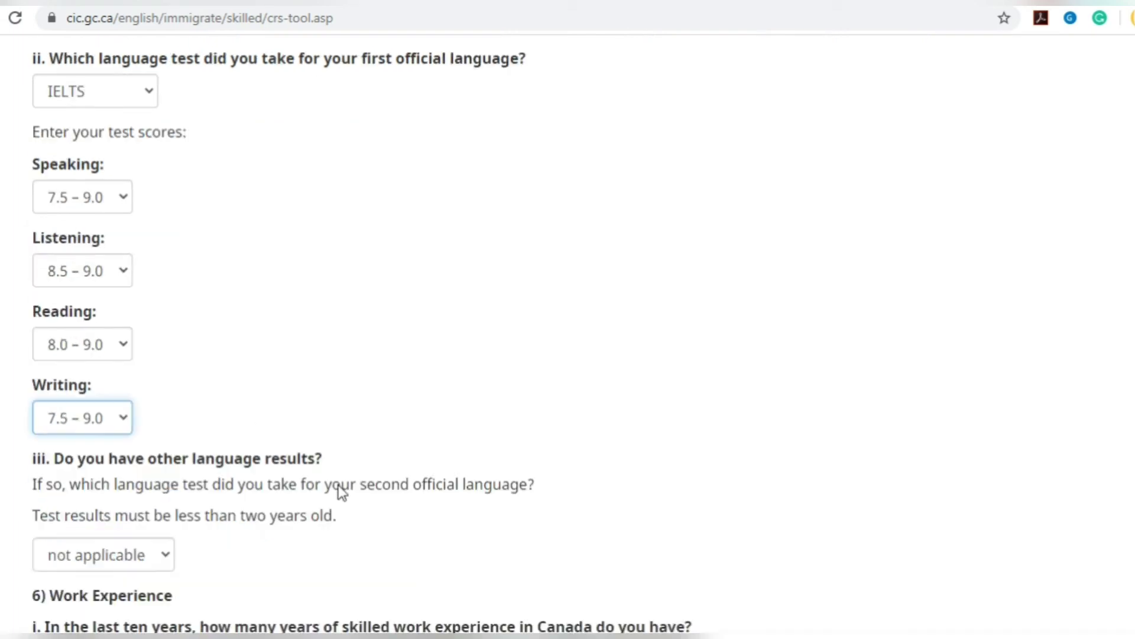
scroll(338, 485, "down", 5)
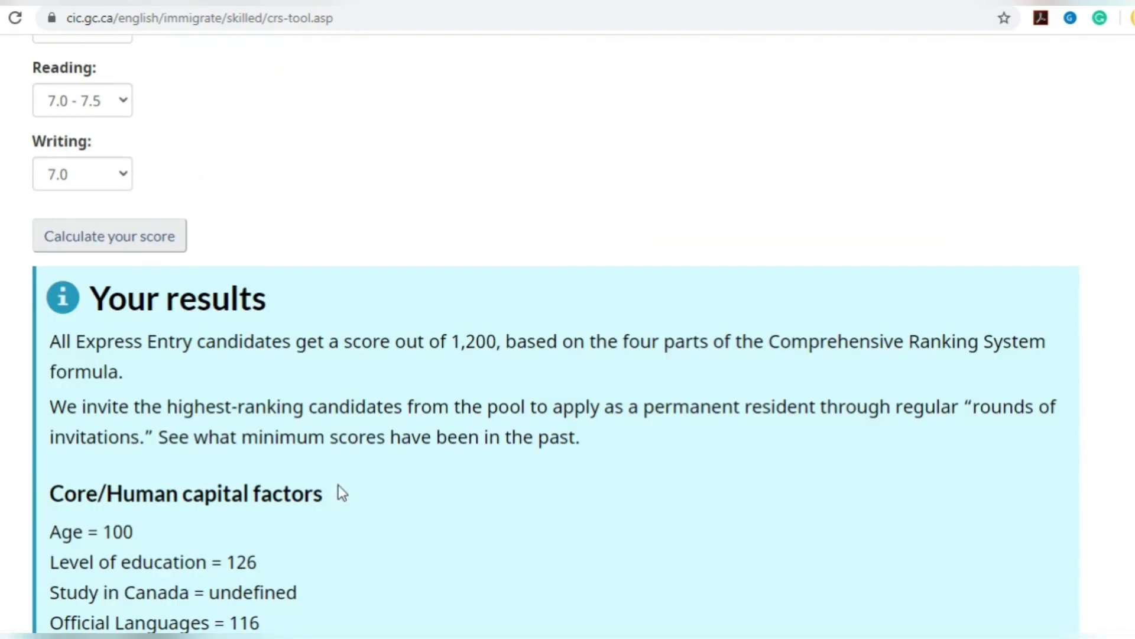
scroll(342, 492, "down", 1)
left_click_drag(95, 561, 320, 561)
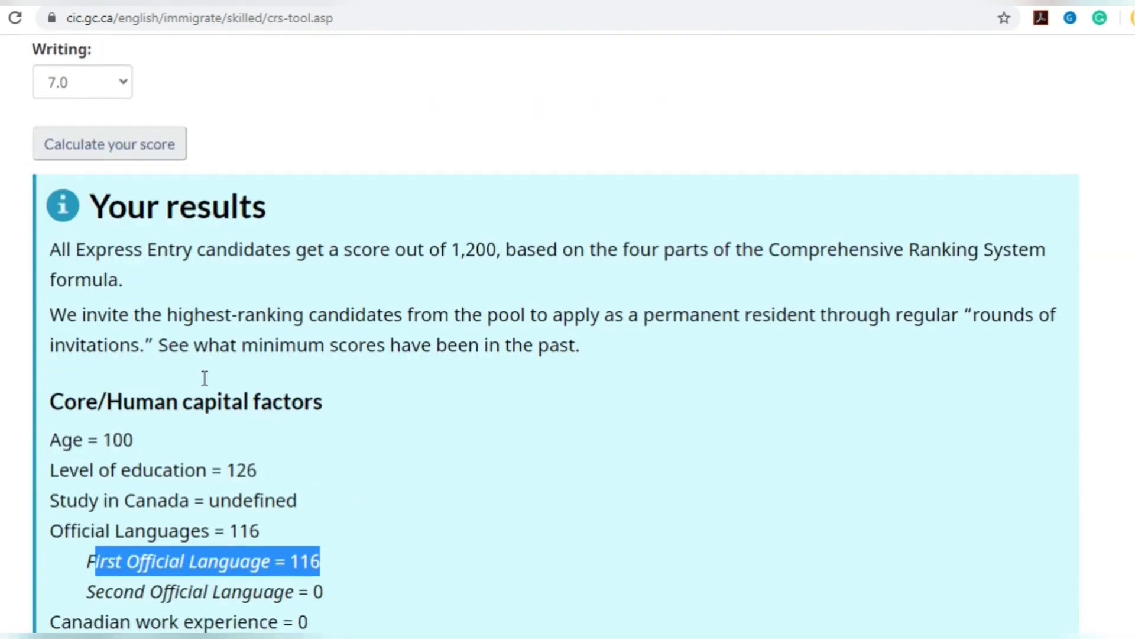
left_click(101, 163)
left_click_drag(290, 560, 336, 567)
Review the candidate's Canadian and foreign work experience answers and highlight the Canadian work experience points in the results
scroll(629, 503, "up", 20)
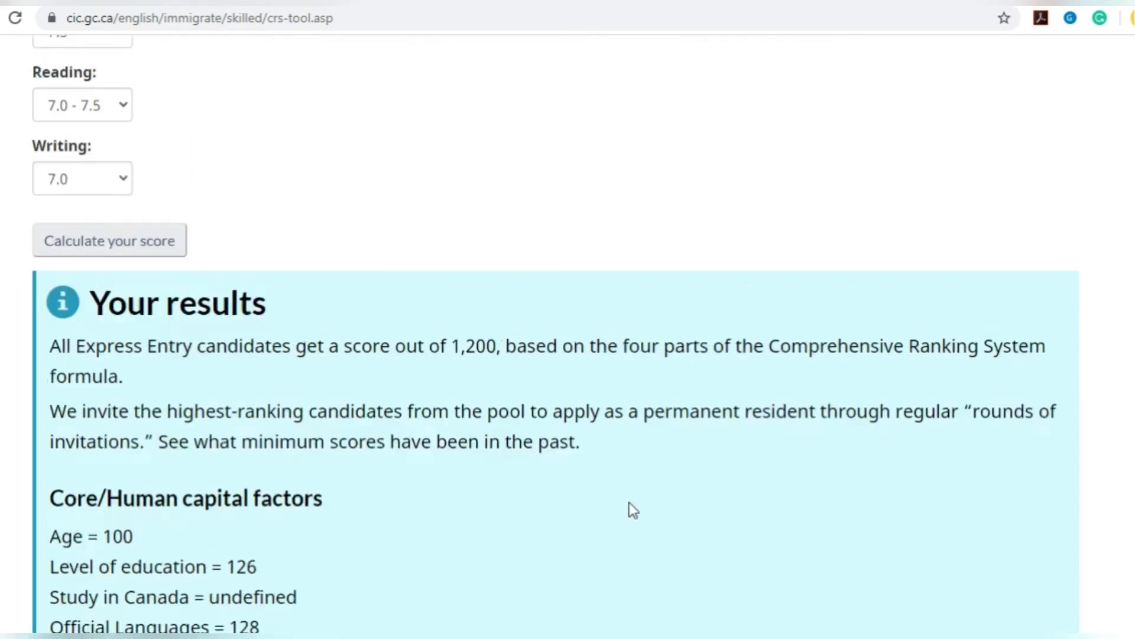
scroll(632, 510, "up", 8)
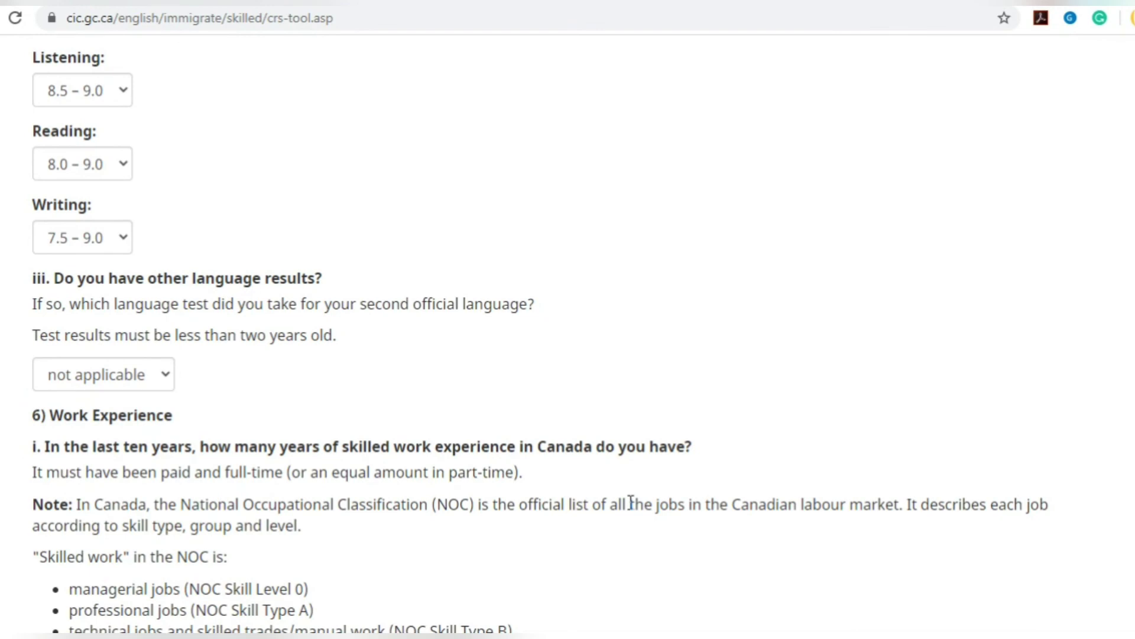
scroll(631, 502, "down", 6)
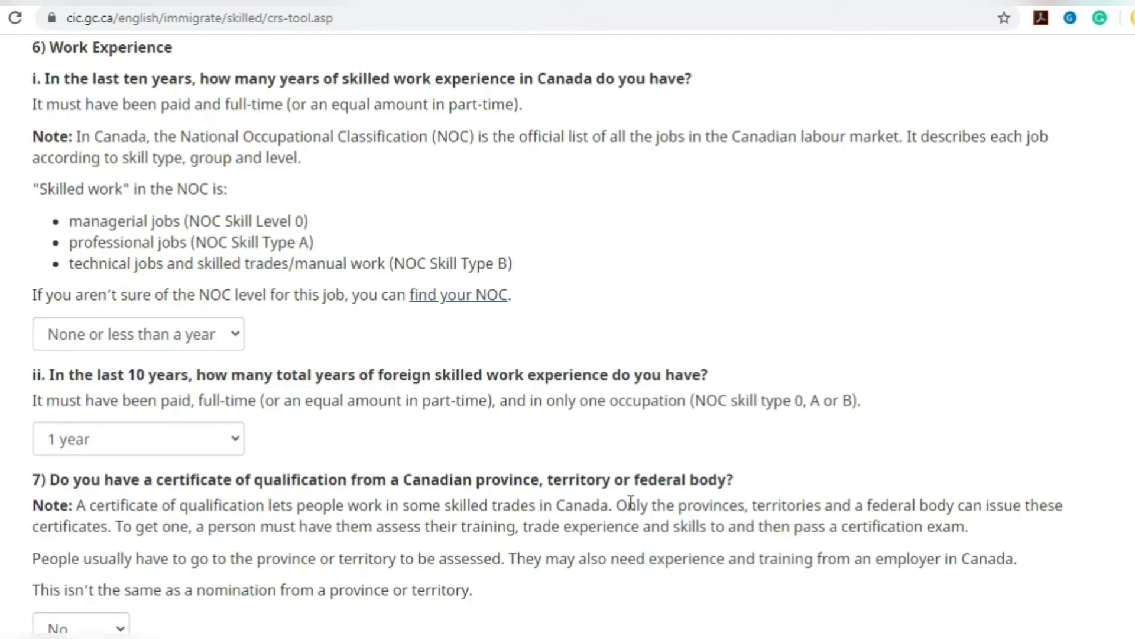
scroll(563, 471, "down", 2)
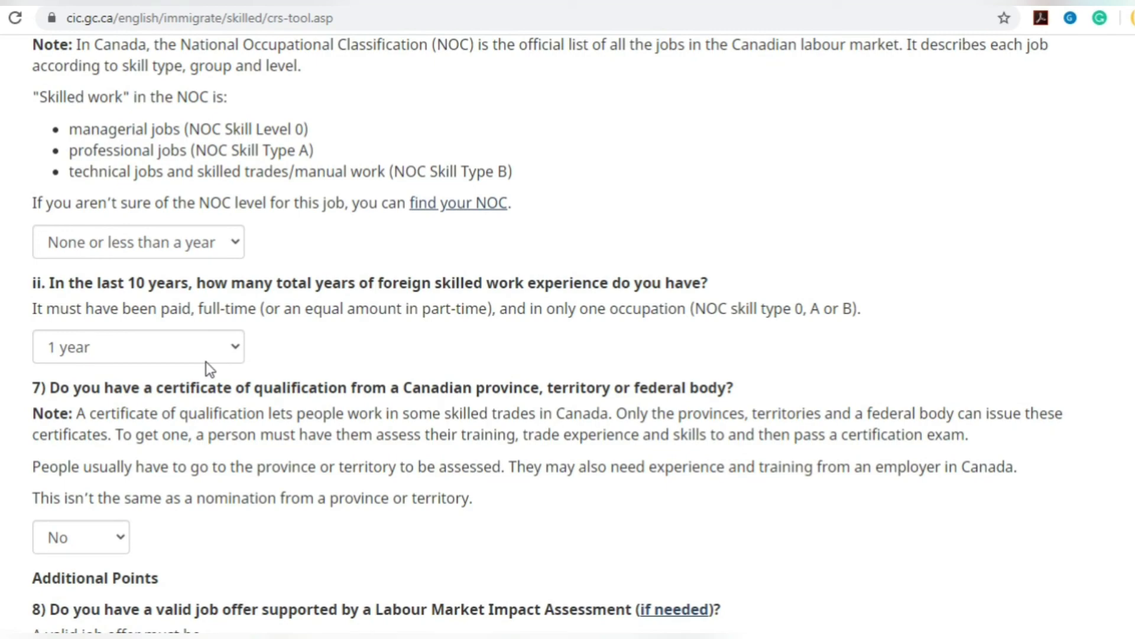
scroll(206, 361, "down", 20)
scroll(206, 361, "down", 18)
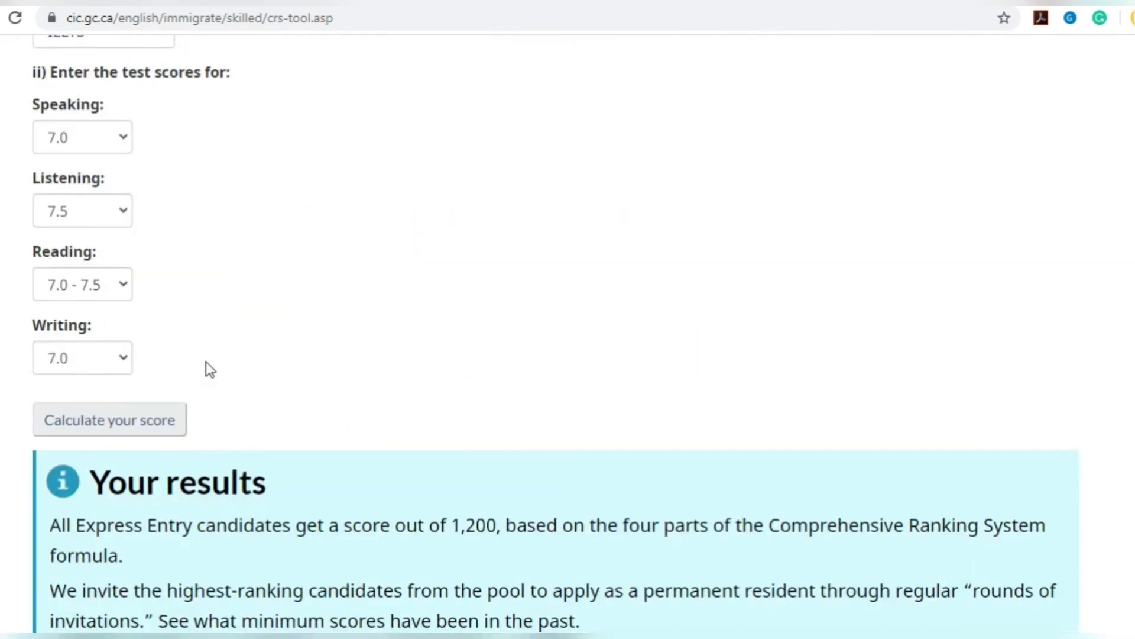
left_click_drag(51, 439, 381, 443)
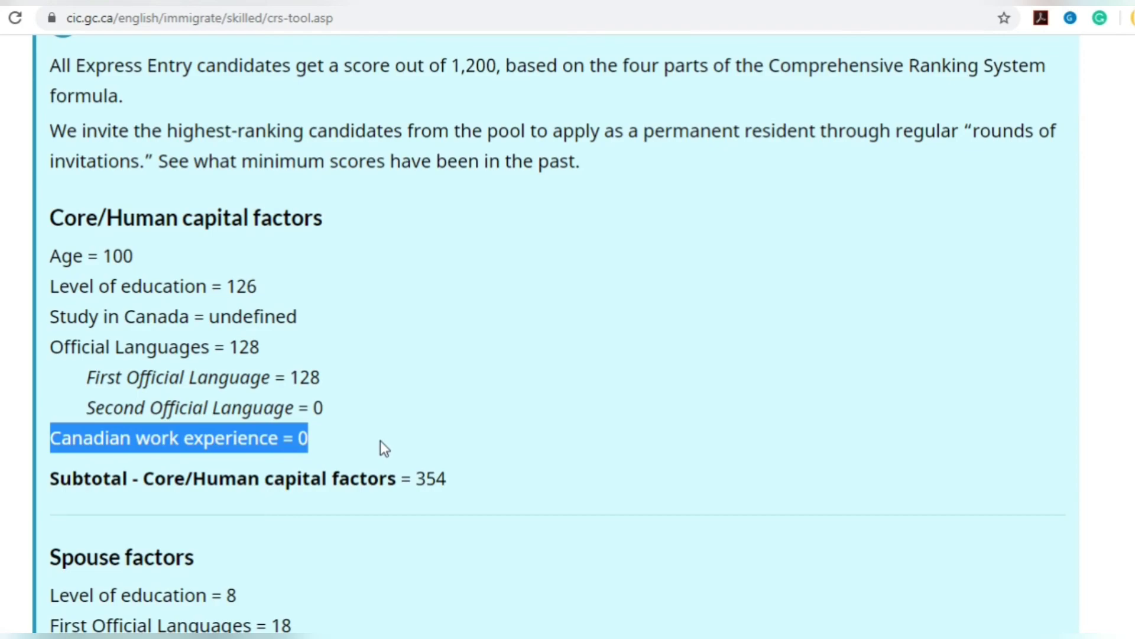
scroll(381, 441, "up", 20)
scroll(381, 441, "up", 15)
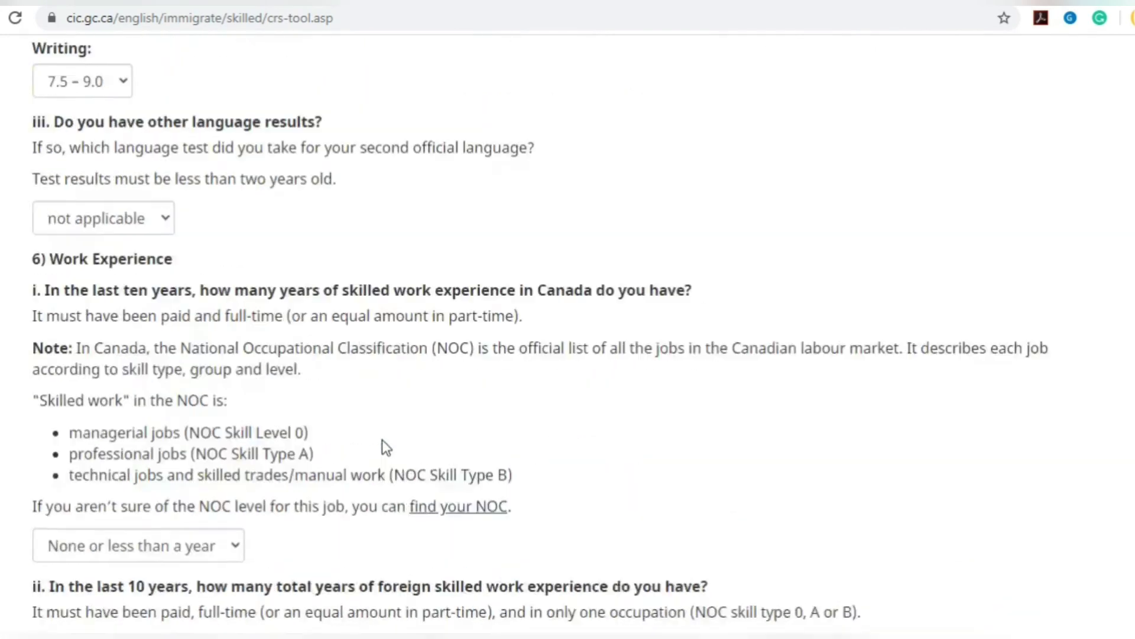
scroll(382, 440, "up", 3)
scroll(382, 440, "down", 5)
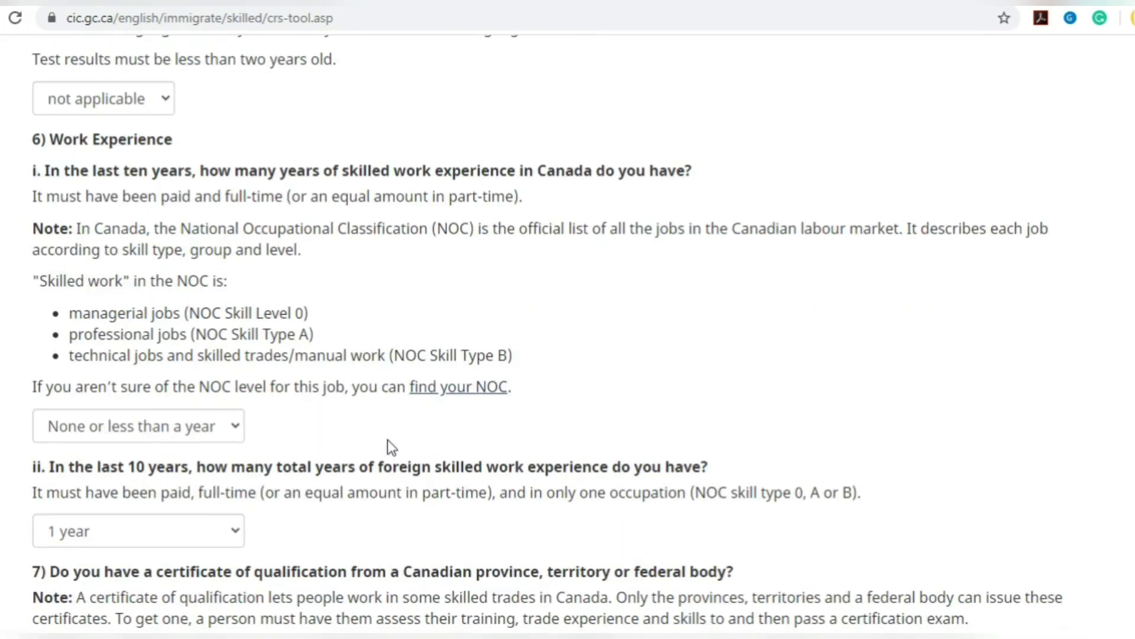
Answer Yes to having a brother or sister living in Canada who is a citizen or permanent resident
scroll(387, 439, "down", 6)
scroll(388, 439, "down", 6)
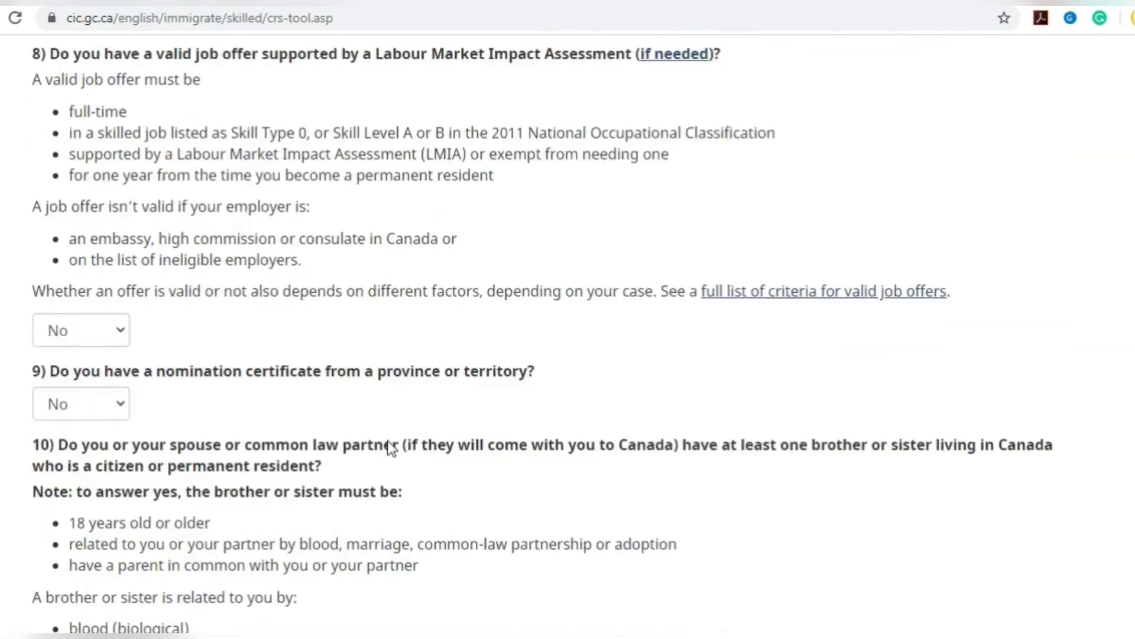
scroll(390, 448, "down", 3)
left_click_drag(665, 264, 761, 313)
scroll(577, 348, "down", 2)
left_click(122, 443)
left_click(100, 504)
Recalculate the score with the sibling in Canada and check the breakdown through the additional points and Grand total
scroll(308, 463, "down", 7)
scroll(308, 463, "down", 10)
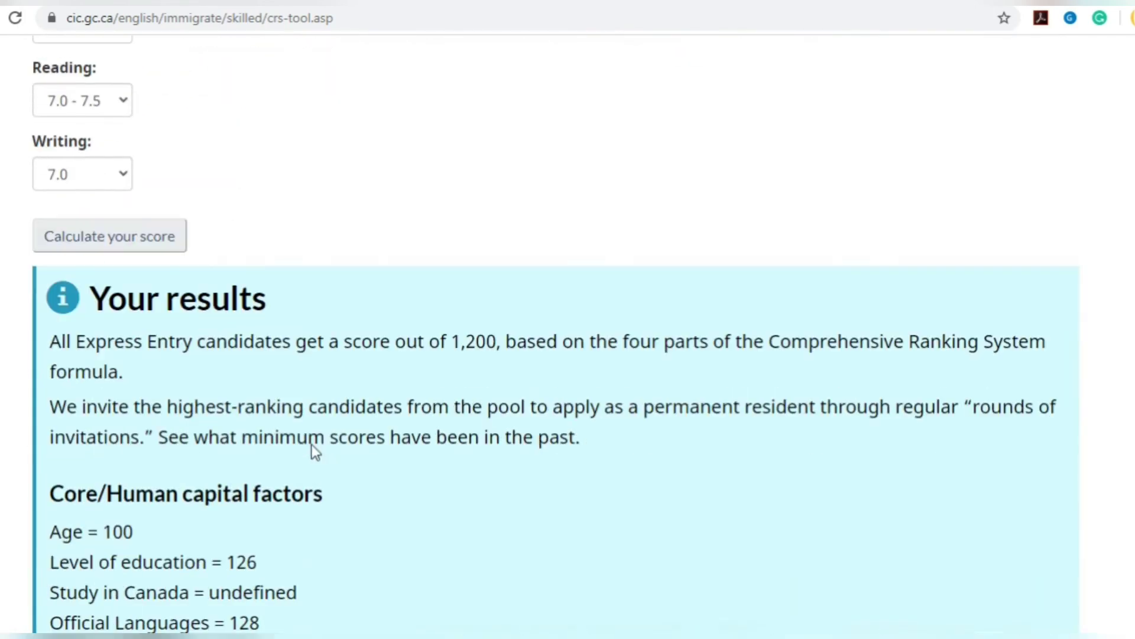
left_click(150, 245)
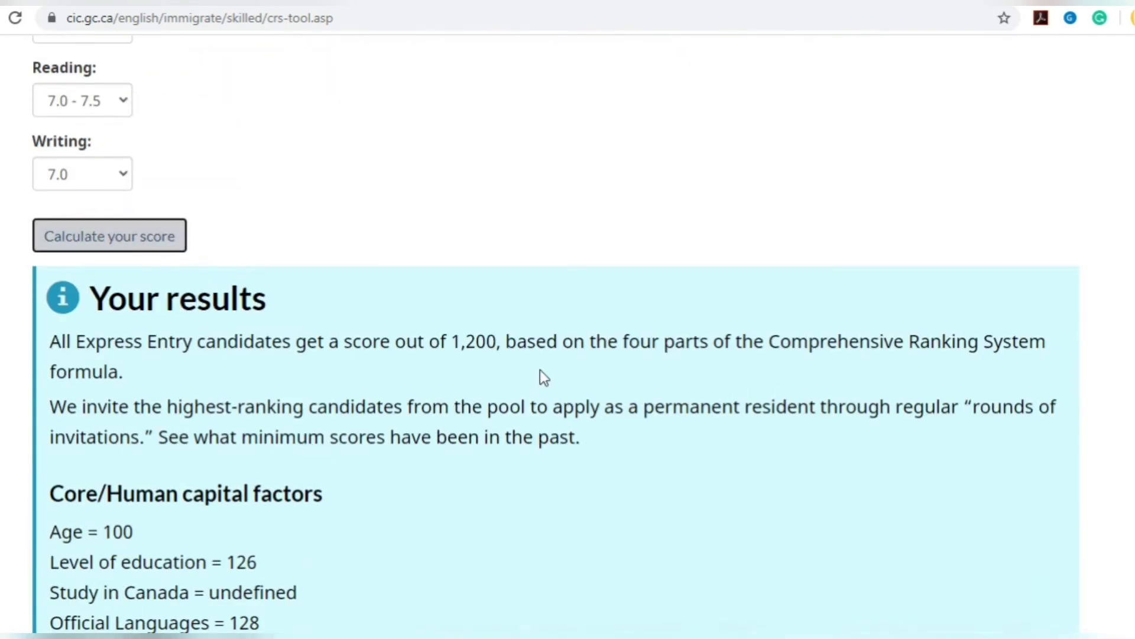
scroll(540, 373, "down", 7)
scroll(540, 371, "down", 7)
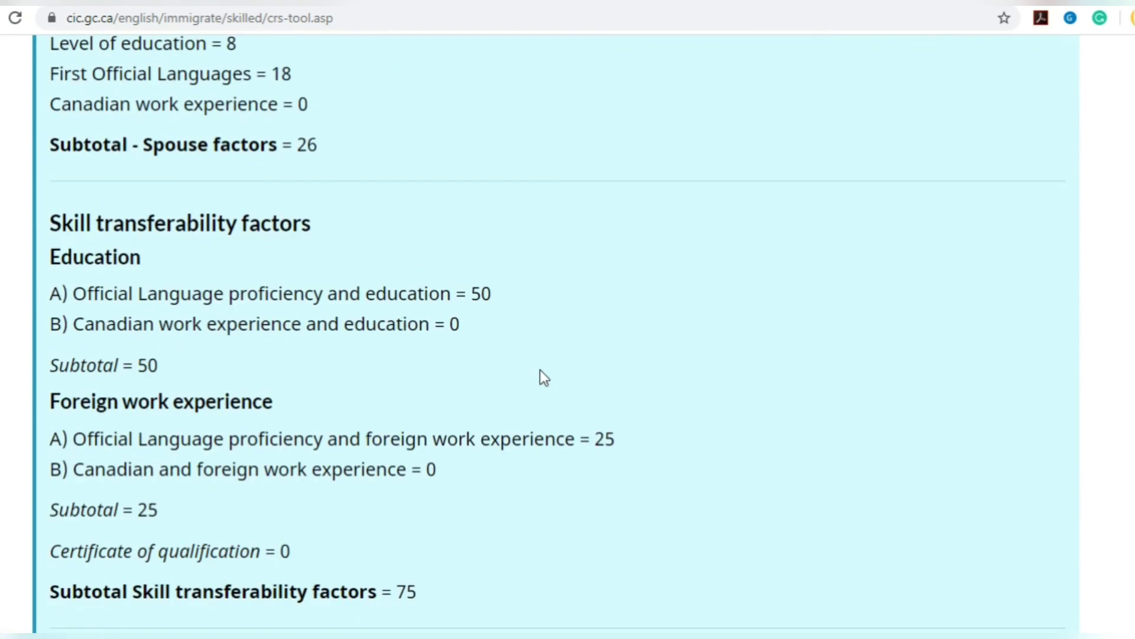
scroll(541, 371, "down", 7)
scroll(540, 370, "down", 3)
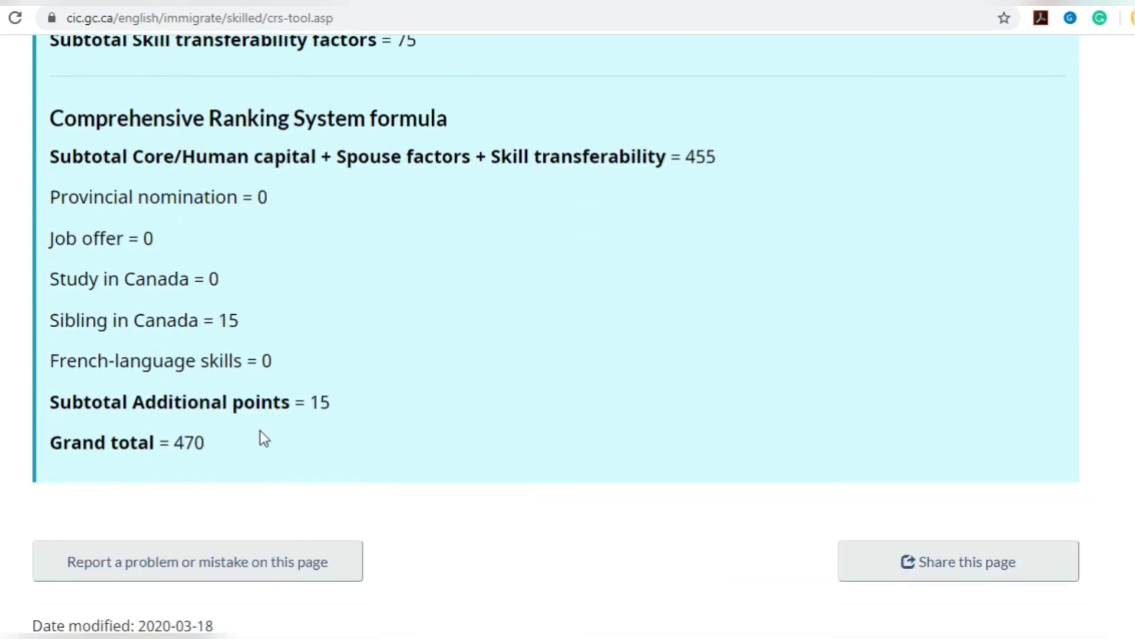
Highlight the Grand total and the Sibling in Canada points in the results
left_click_drag(176, 442, 221, 443)
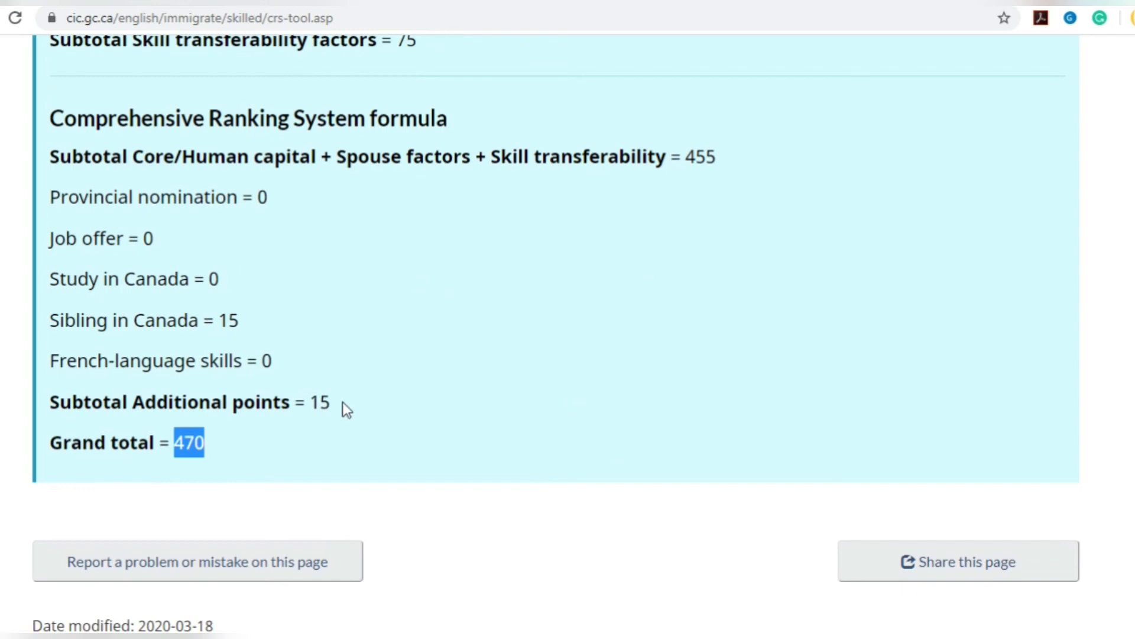
left_click_drag(112, 319, 320, 329)
triple_click(317, 321)
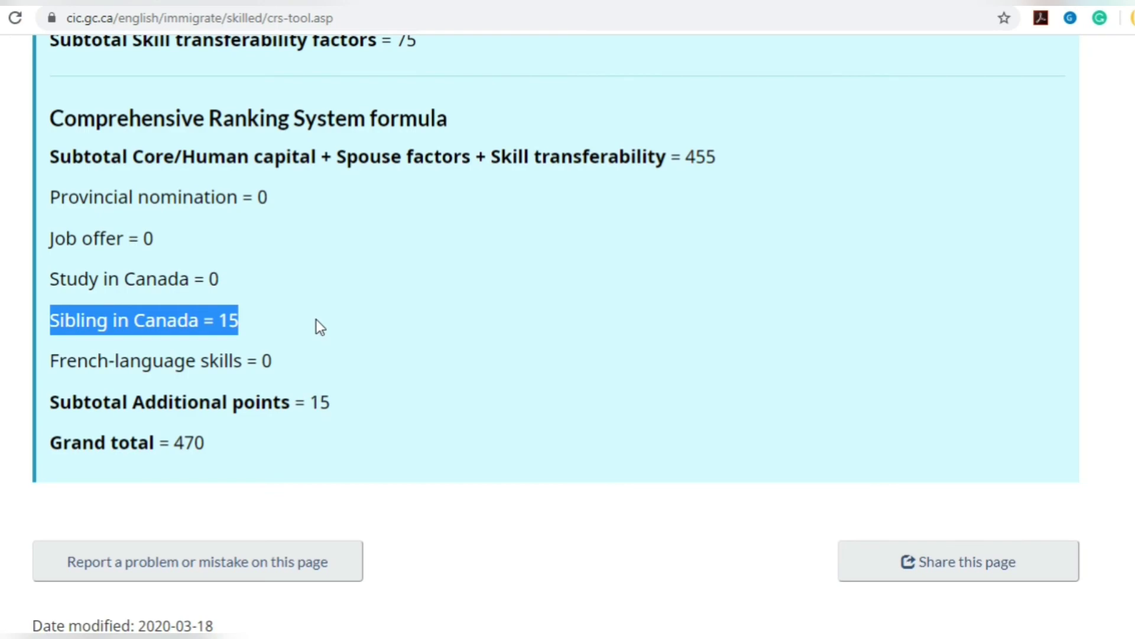
Set the spouse's IELTS scores to Speaking 7.5 – 9.0, Listening 8.5 – 9.0, Reading 8.0 – 9.0 and Writing 7.5 – 9.0
scroll(317, 319, "up", 12)
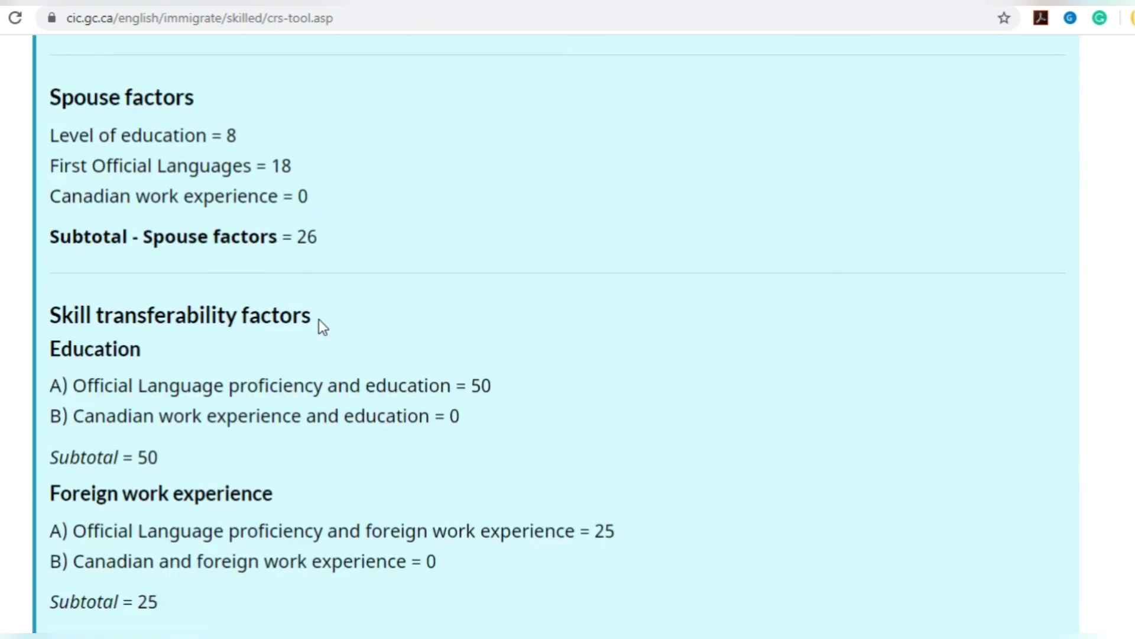
scroll(319, 319, "up", 15)
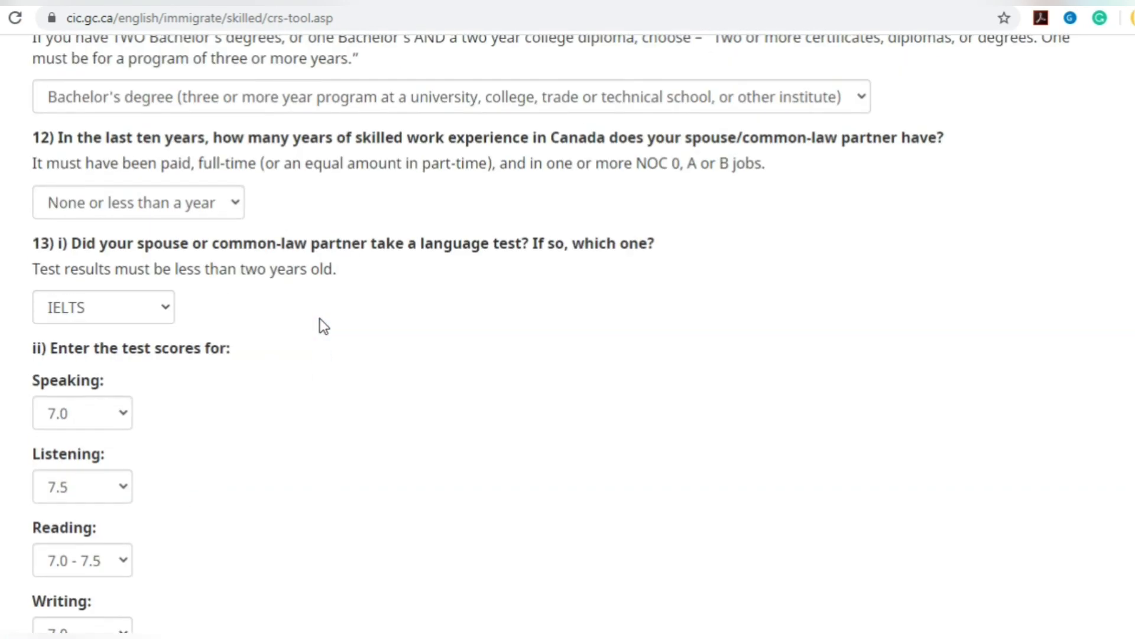
scroll(320, 319, "down", 2)
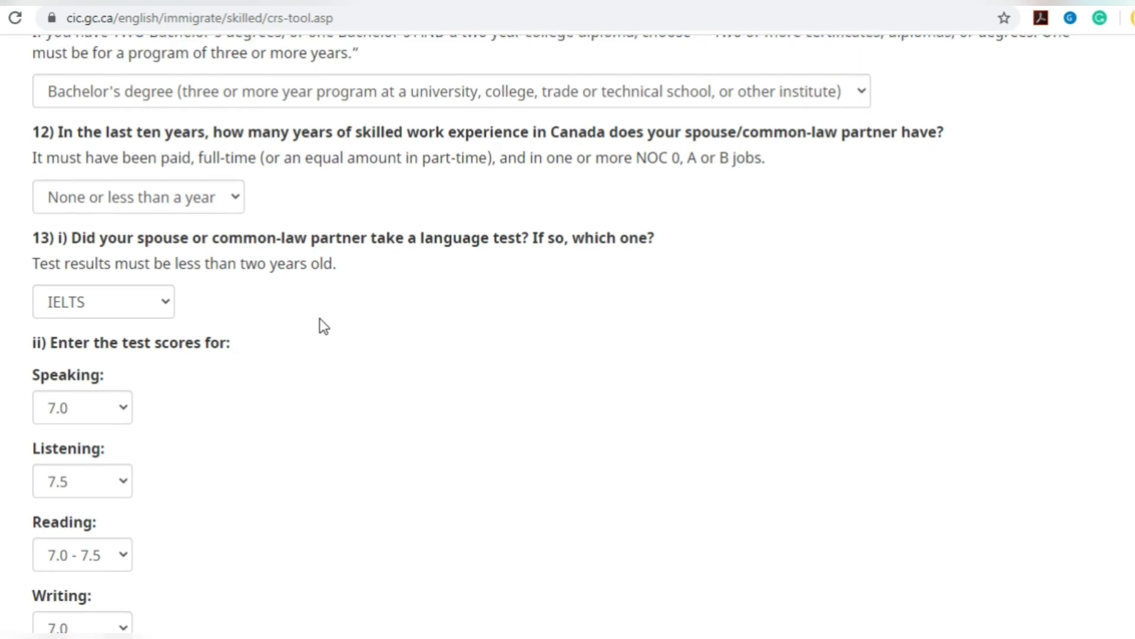
left_click(109, 327)
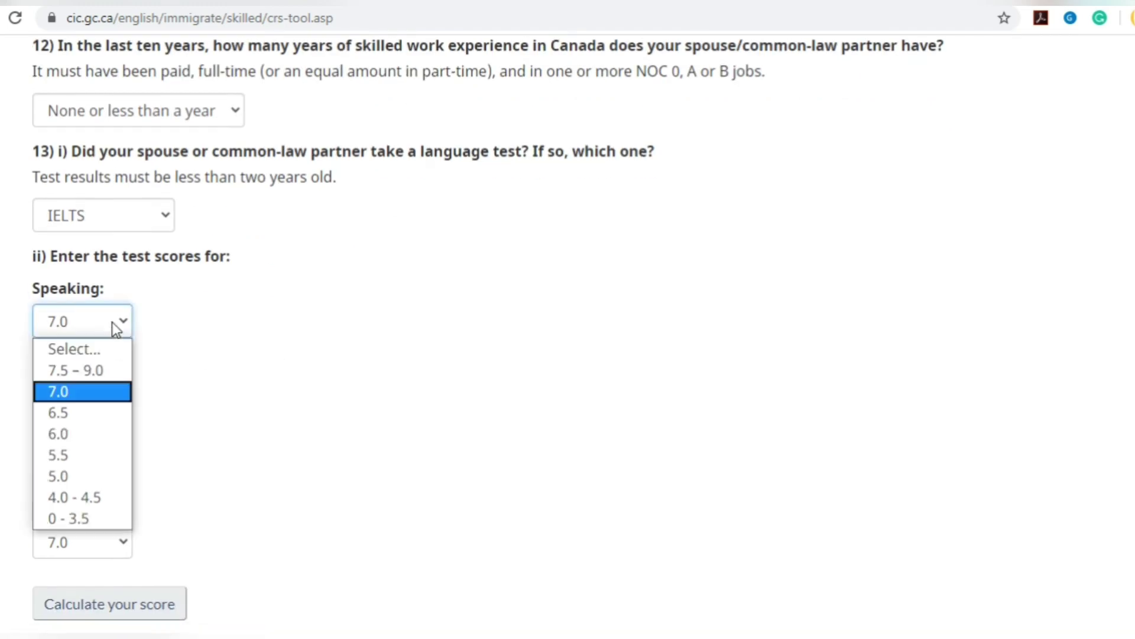
left_click(116, 364)
left_click(87, 413)
left_click(91, 442)
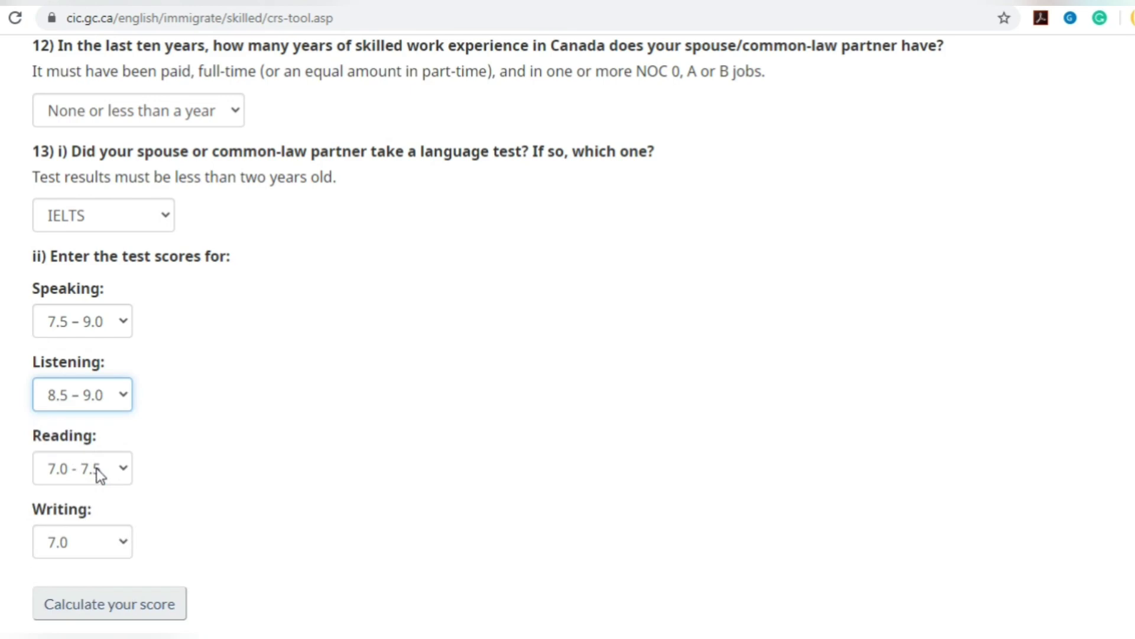
left_click(98, 470)
left_click(83, 291)
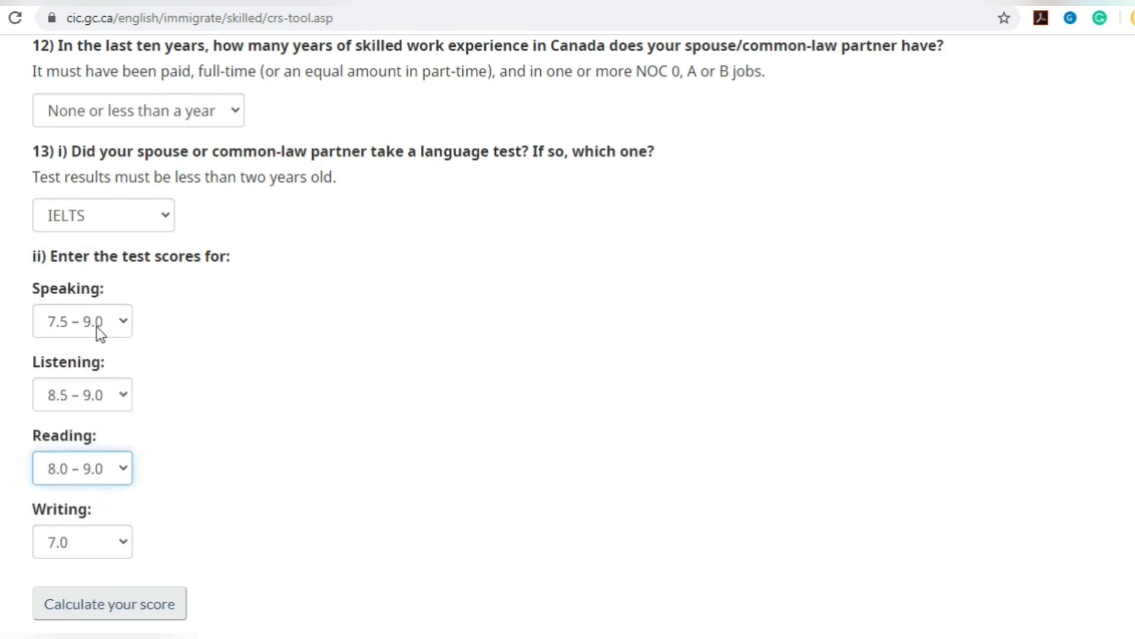
left_click(86, 526)
left_click(109, 365)
Change the answer about a brother or sister living in Canada to No
scroll(212, 418, "up", 3)
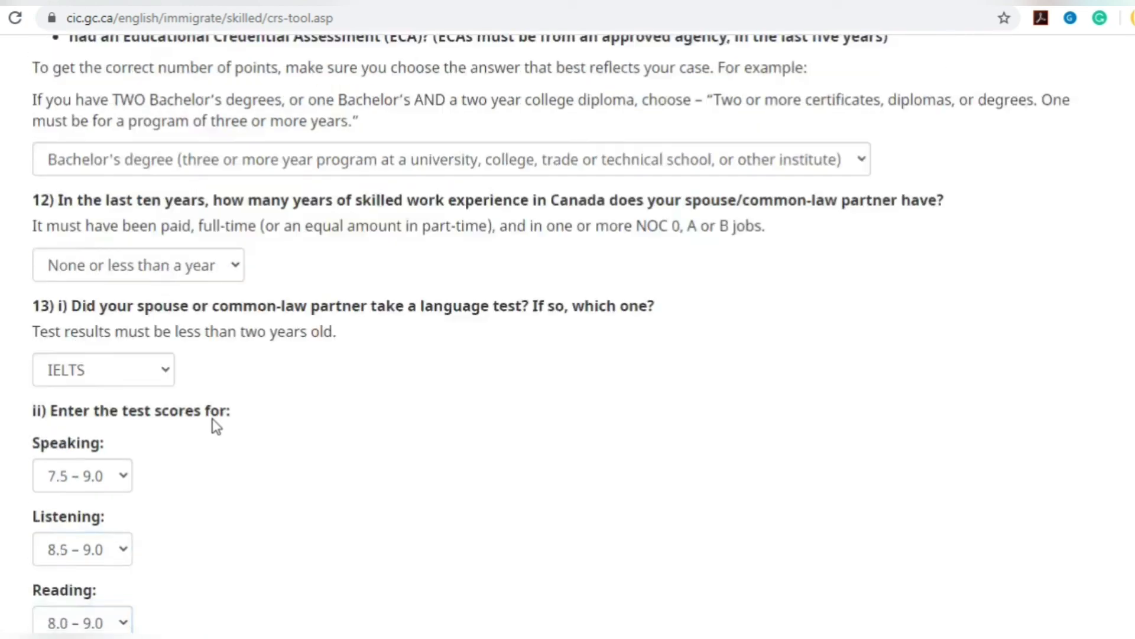
scroll(212, 418, "up", 5)
left_click(101, 258)
left_click(101, 301)
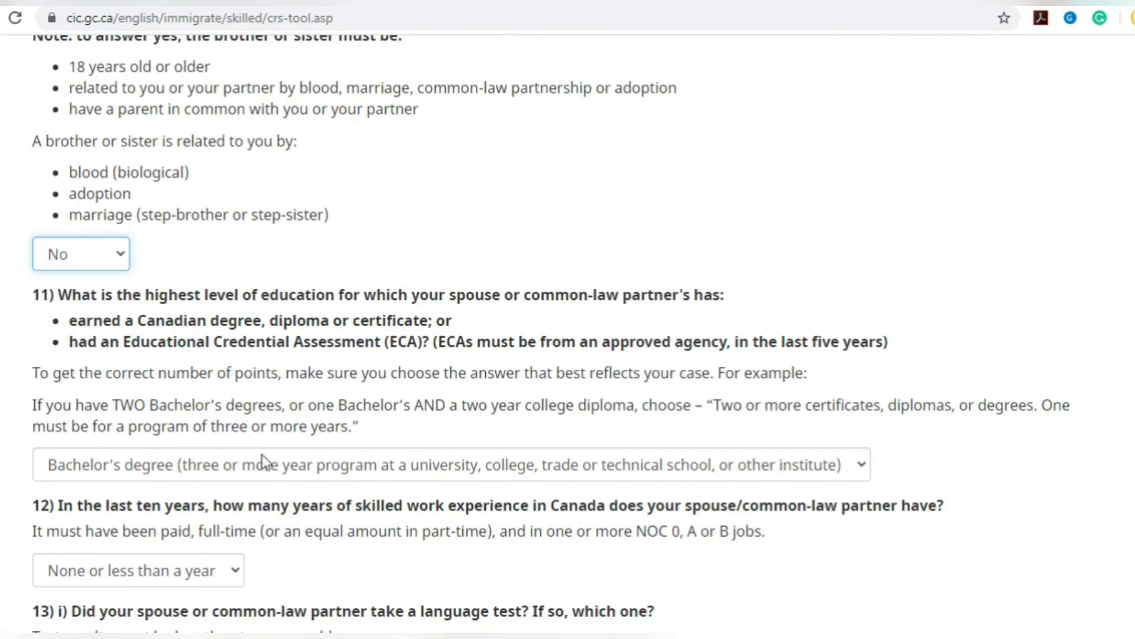
Highlight the Spouse factors subtotal and the spouse's First Official Languages points in the existing results before recalculating
scroll(261, 454, "down", 15)
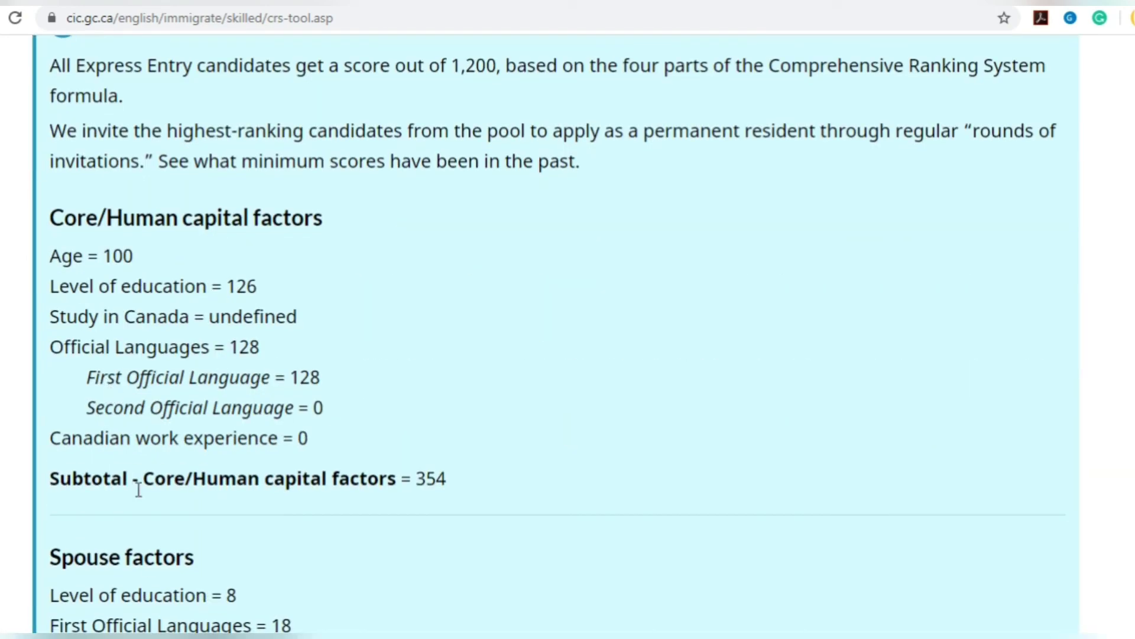
scroll(151, 552, "down", 3)
double_click(304, 512)
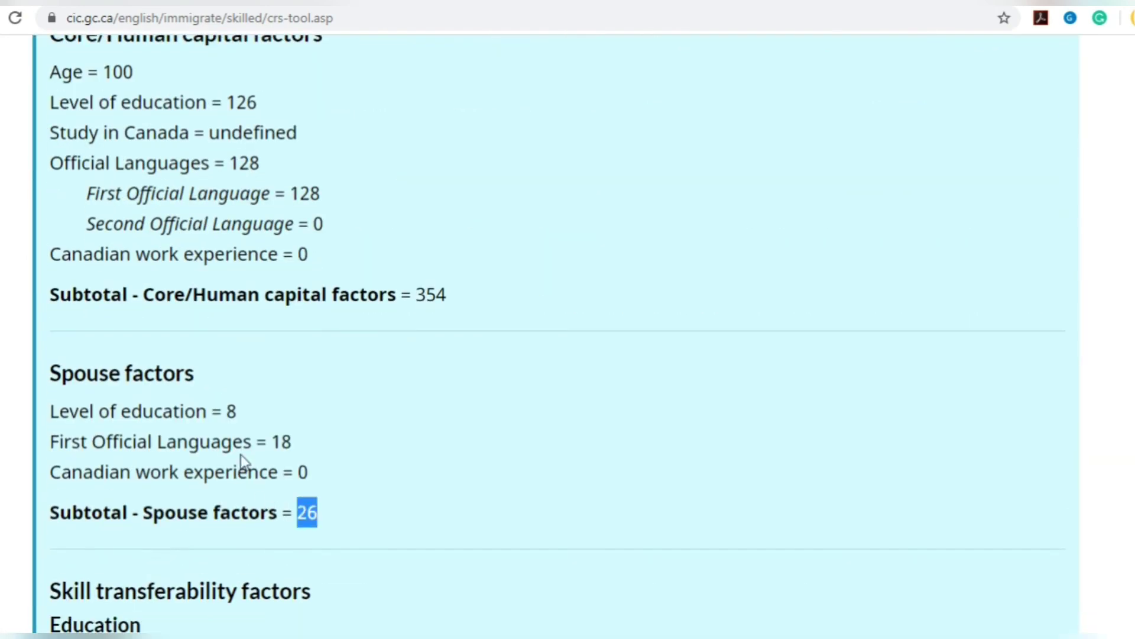
left_click_drag(132, 441, 340, 451)
Recalculate the score with the spouse's higher IELTS results and highlight the spouse's First Official Languages points
scroll(338, 449, "up", 9)
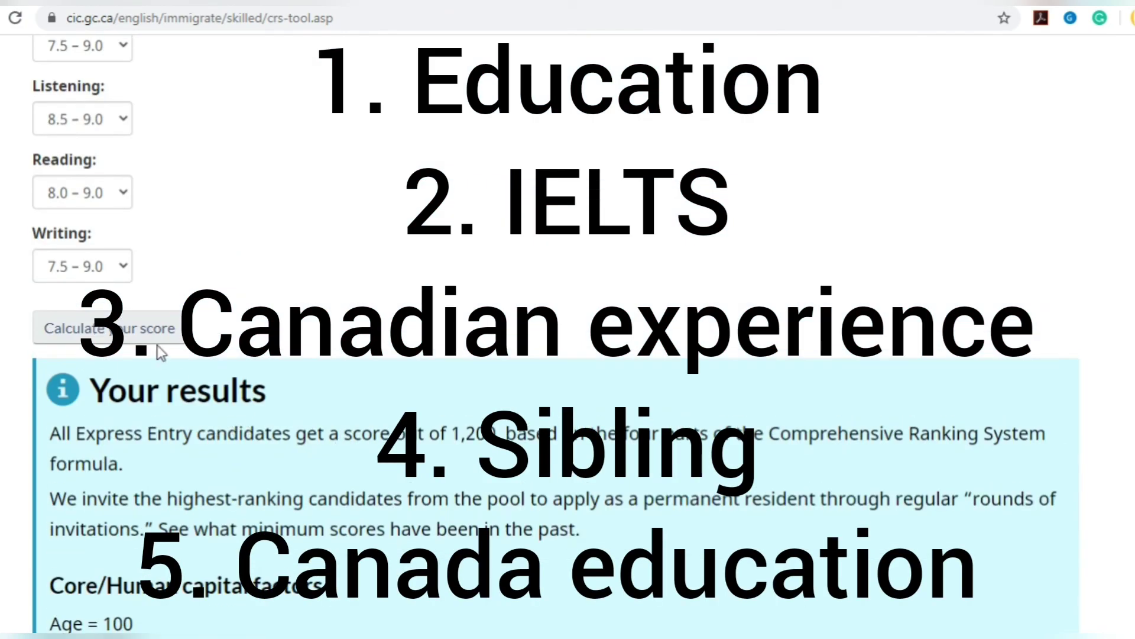
scroll(492, 497, "down", 6)
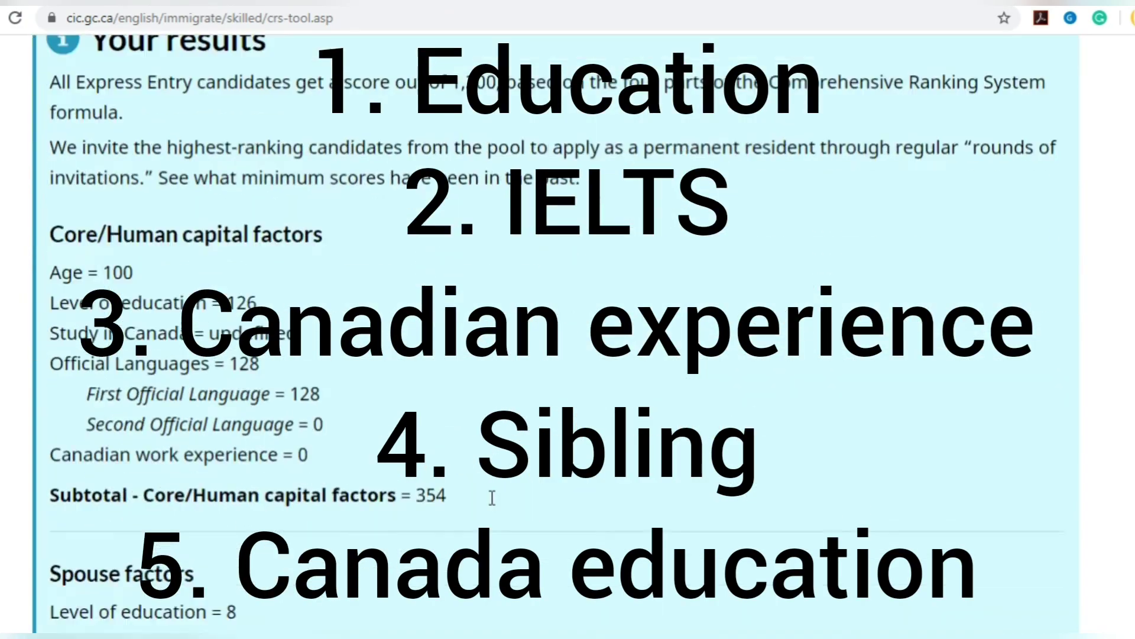
scroll(492, 497, "down", 3)
left_click_drag(187, 442, 292, 444)
left_click(277, 444)
triple_click(226, 441)
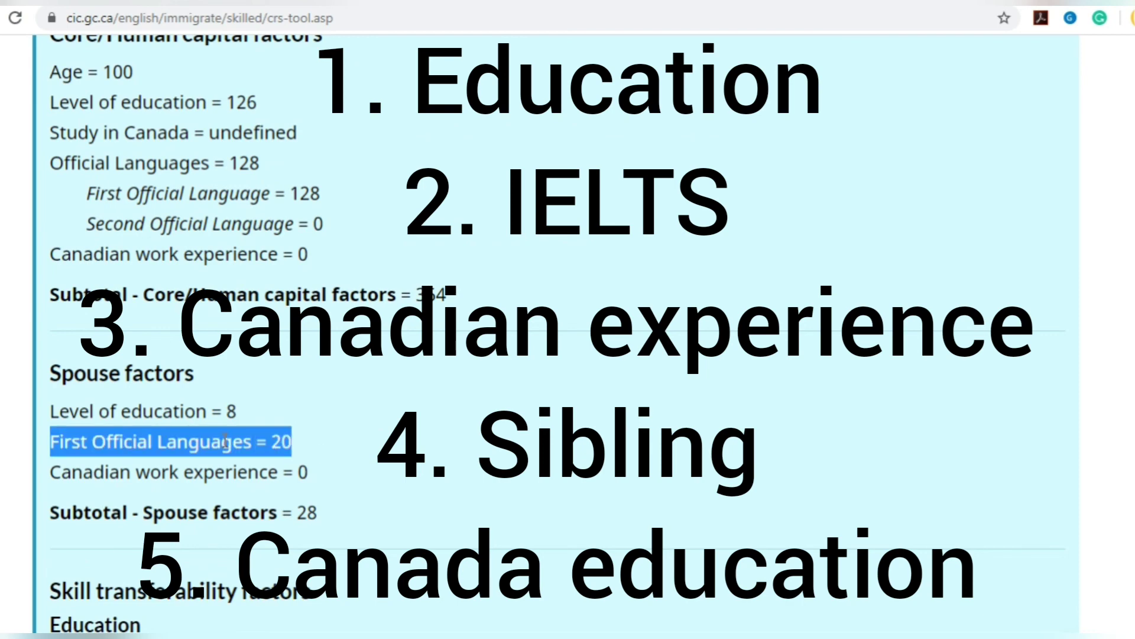
triple_click(286, 442)
Highlight the spouse's education points and set the spouse's education to two or more certificates, diplomas or degrees, one of three or more years
scroll(359, 437, "down", 2)
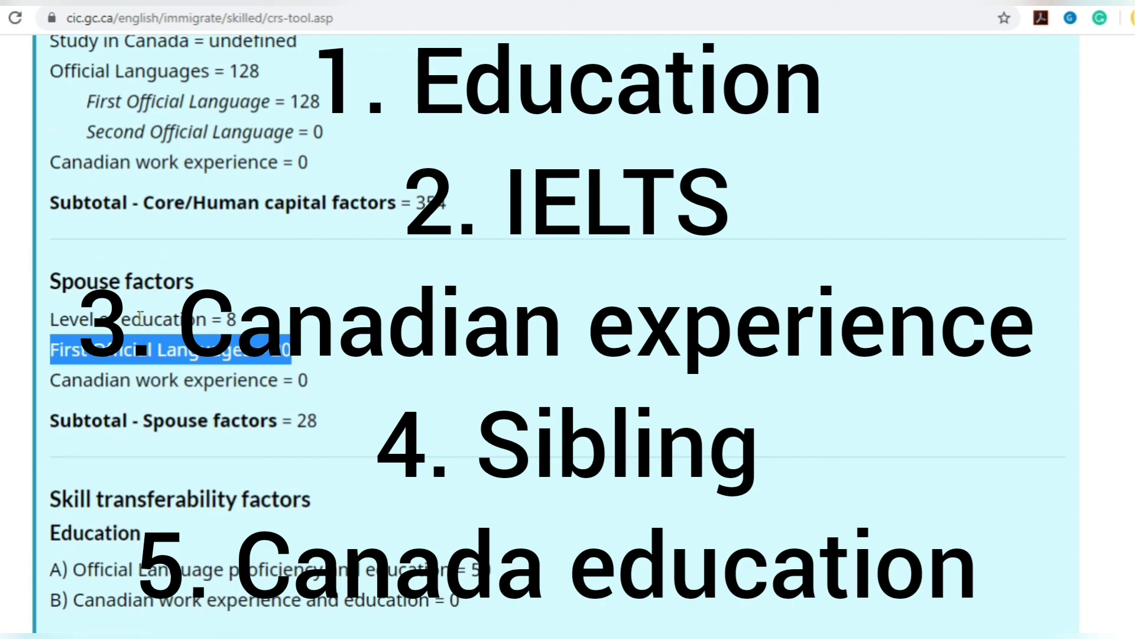
left_click_drag(130, 319, 236, 319)
scroll(213, 375, "up", 15)
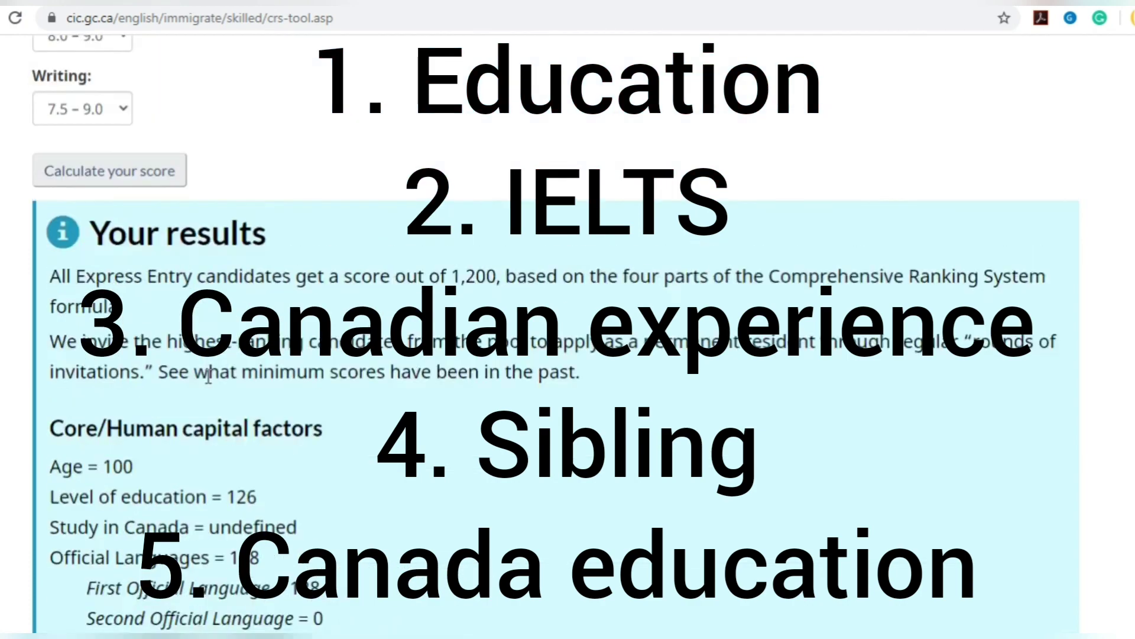
scroll(210, 385, "up", 1)
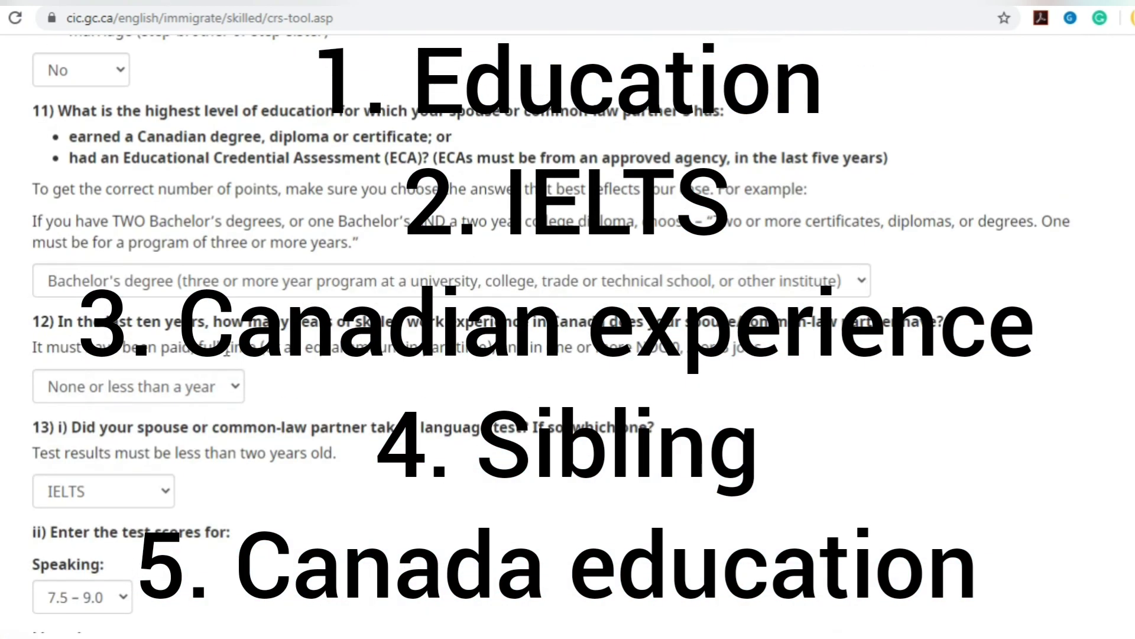
left_click(275, 289)
left_click(281, 438)
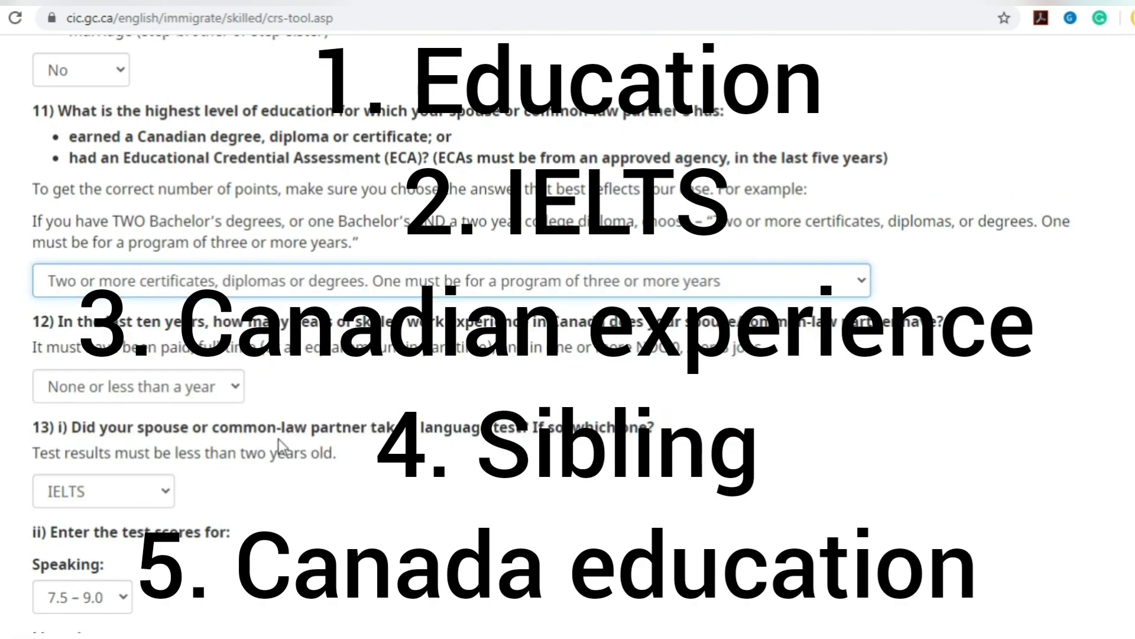
Recalculate the score with the spouse's higher education and highlight the spouse's Level of education points
scroll(278, 440, "down", 7)
left_click(146, 435)
scroll(386, 470, "down", 8)
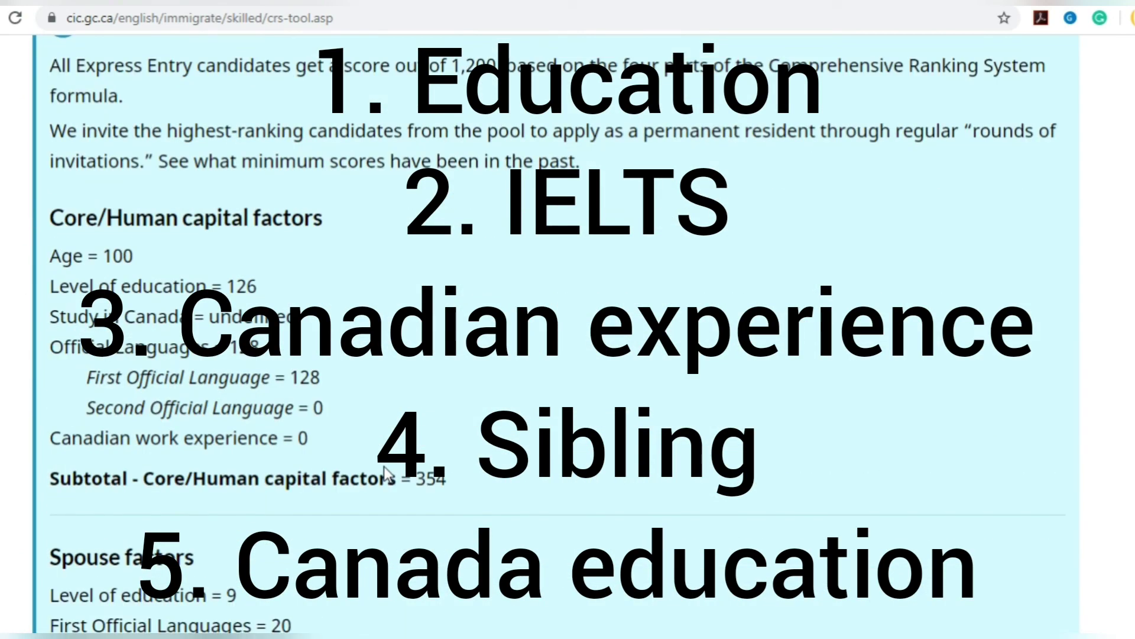
scroll(386, 468, "down", 3)
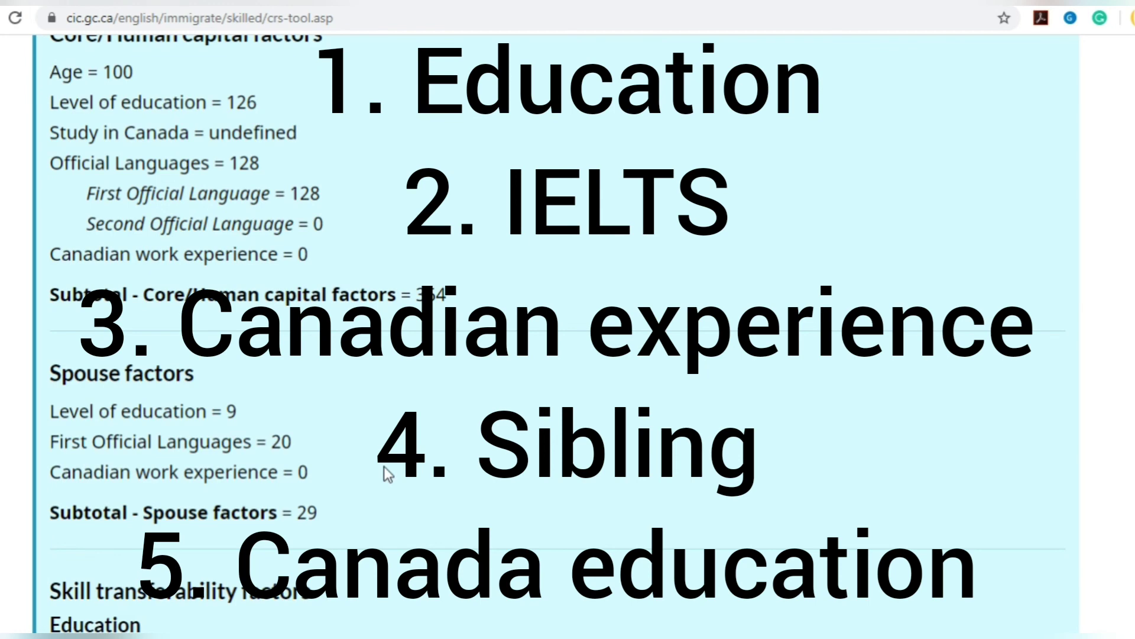
double_click(229, 411)
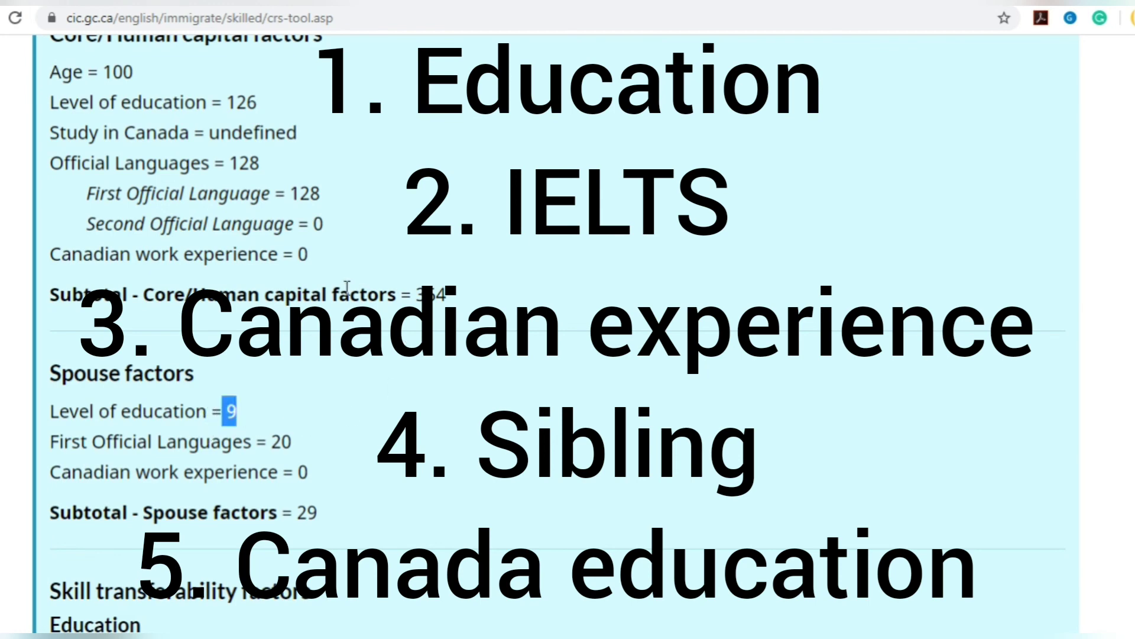
Compare the candidate's Core/Human capital factors with the Spouse factors, highlighting the whole spouse breakdown through its subtotal
scroll(347, 288, "up", 2)
left_click_drag(477, 385, 48, 70)
left_click_drag(118, 165, 255, 151)
left_click(395, 188)
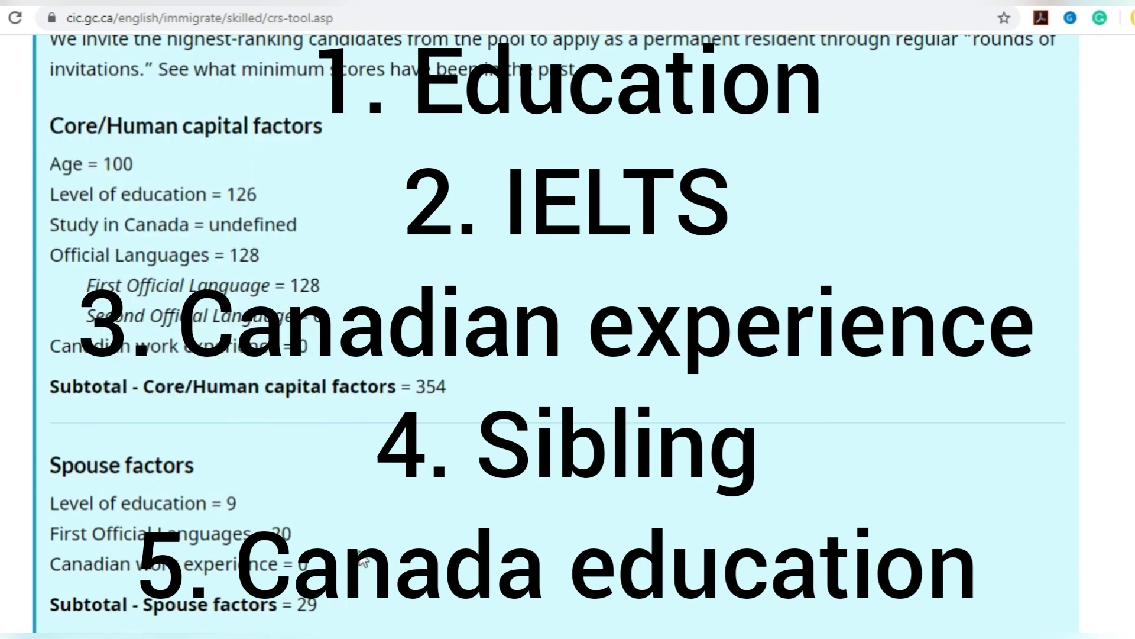
left_click_drag(54, 509, 412, 603)
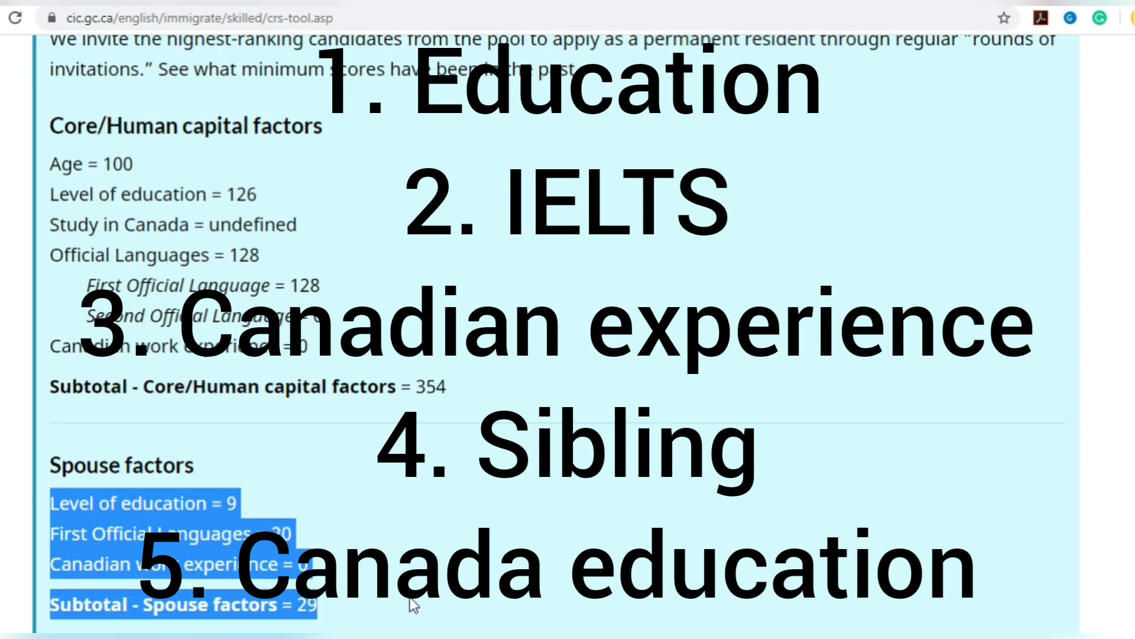